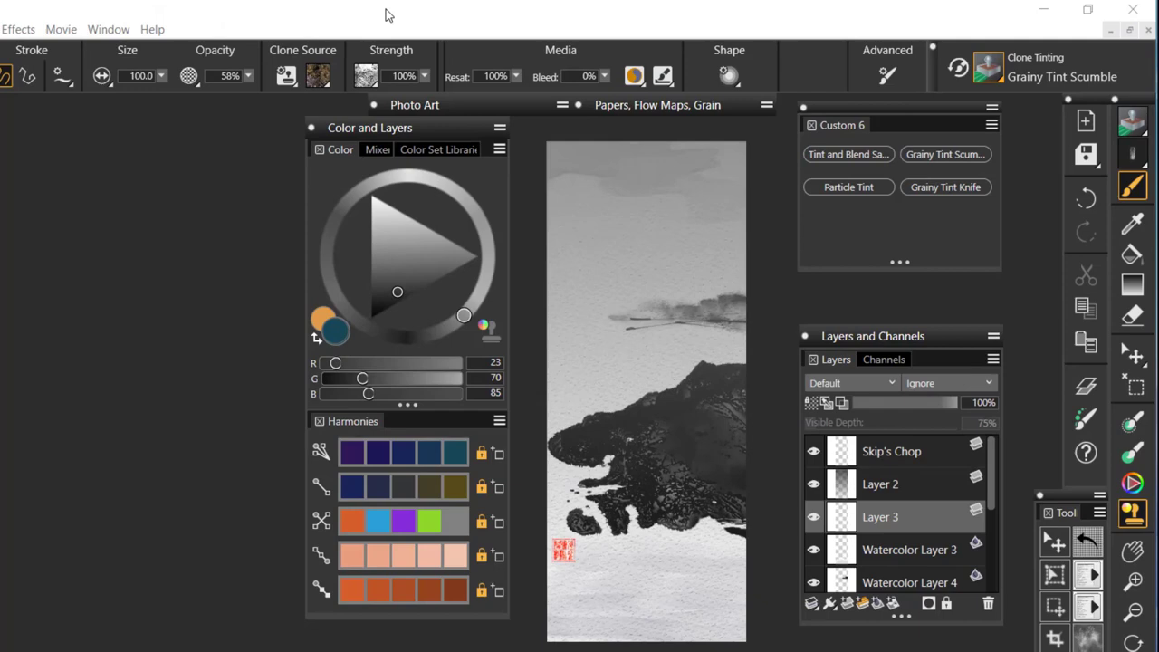
Make Watercolor Layer 1 the working layer, briefly hiding and reshowing it to check its mountain ink
left_click(994, 485)
left_click_drag(993, 491, 998, 584)
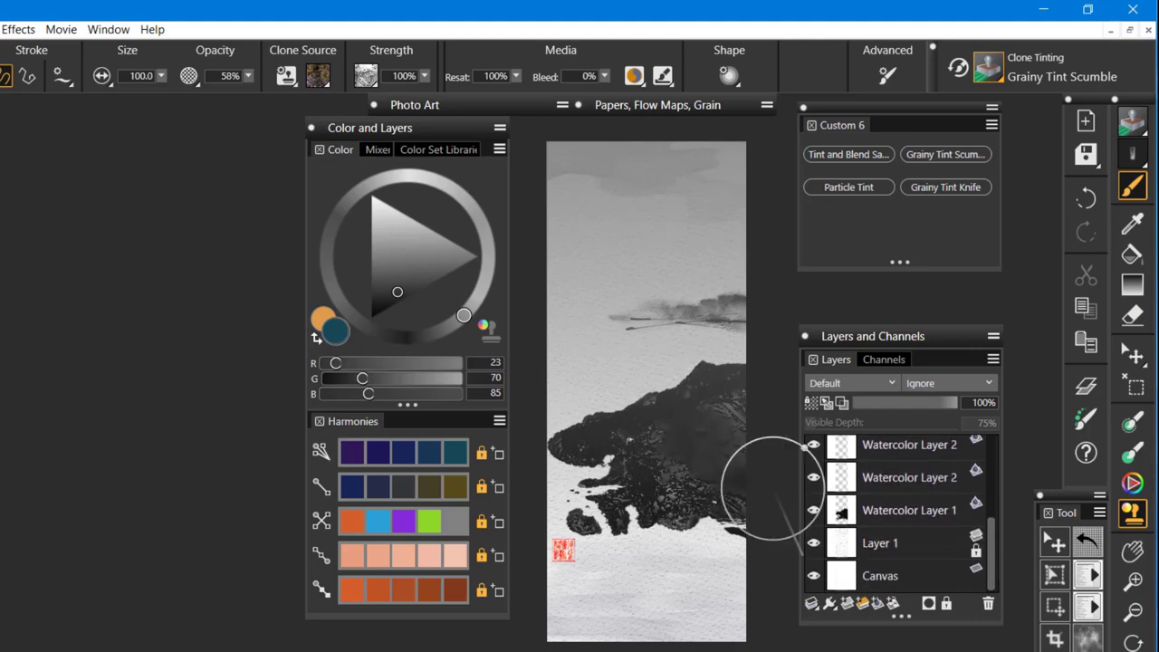
left_click(874, 521)
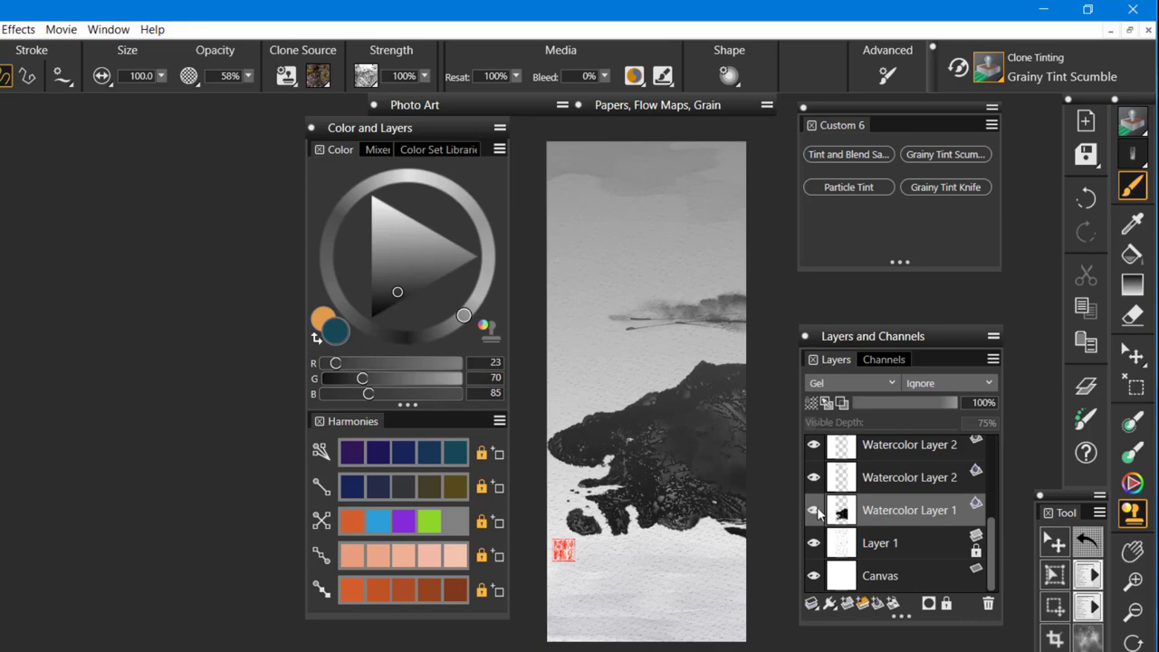
left_click(814, 510)
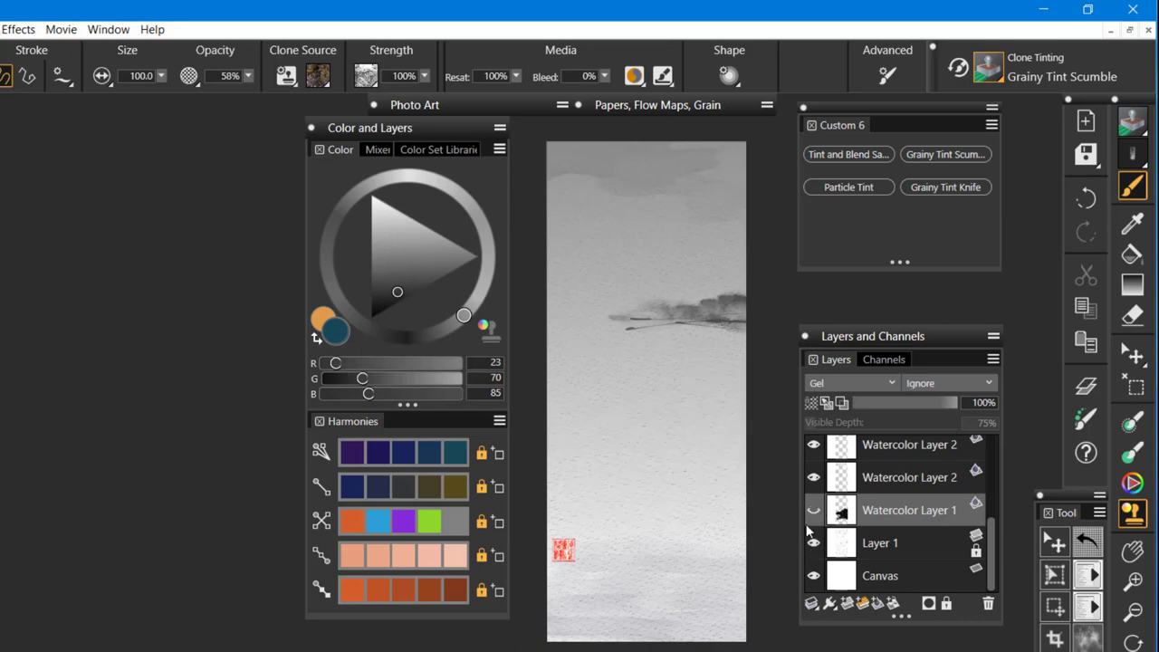
left_click(814, 511)
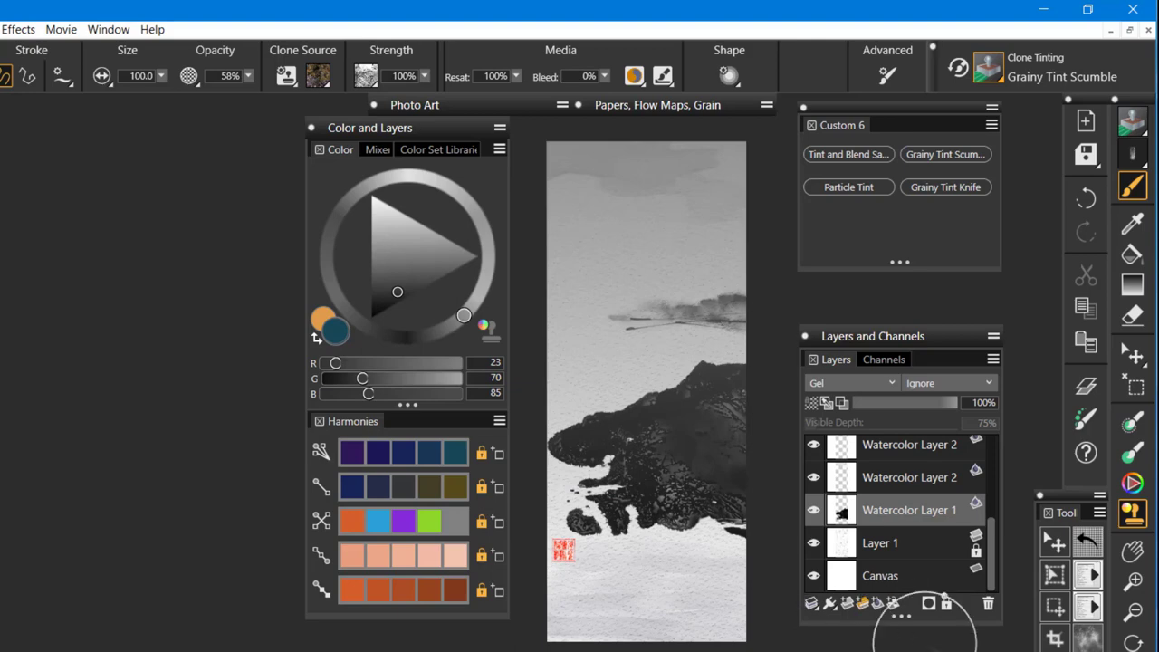
Select the layer content of Watercolor Layer 1 to outline the dark mountain
right_click(951, 523)
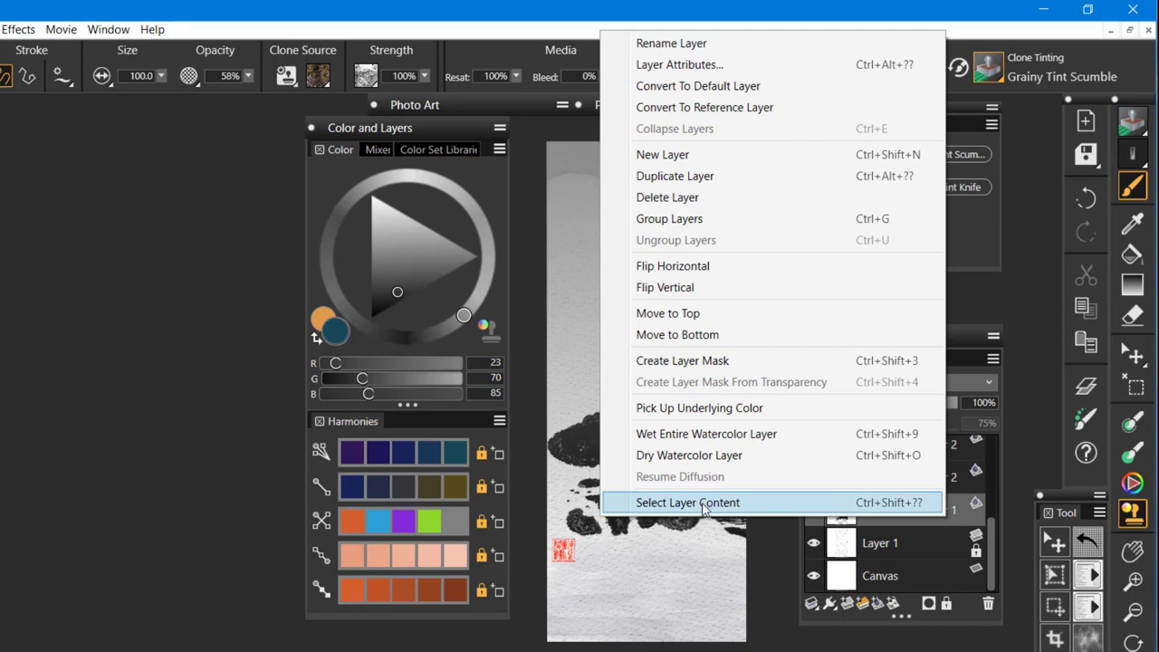
left_click(704, 507)
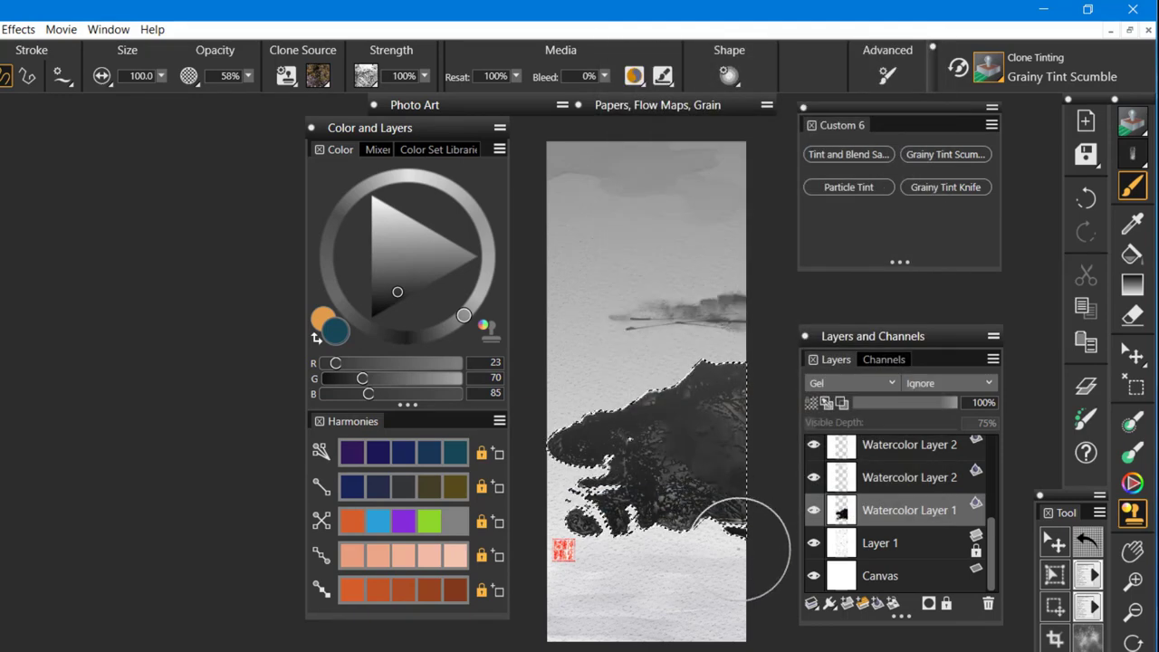
mouse_move(757, 538)
left_mouse_down()
mouse_move(730, 414)
mouse_move(631, 445)
mouse_move(652, 473)
mouse_move(725, 472)
mouse_move(652, 475)
mouse_move(639, 444)
mouse_move(598, 484)
mouse_move(670, 435)
left_mouse_up()
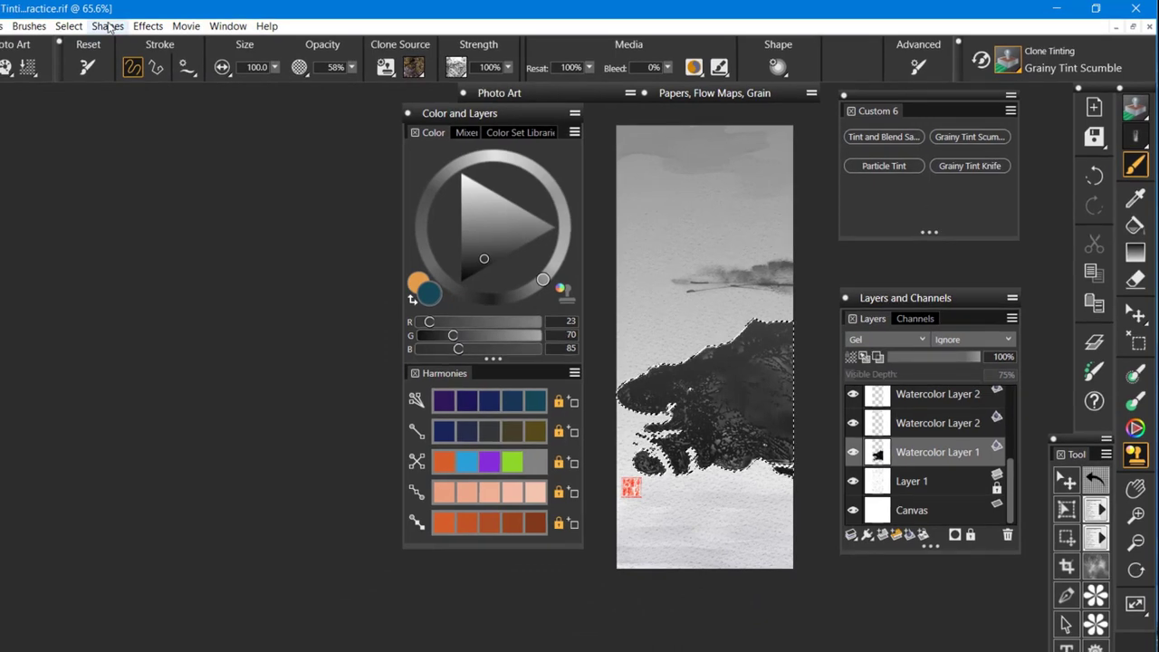
Check the saved selections list in Save Selection, then cancel without saving
left_click(69, 25)
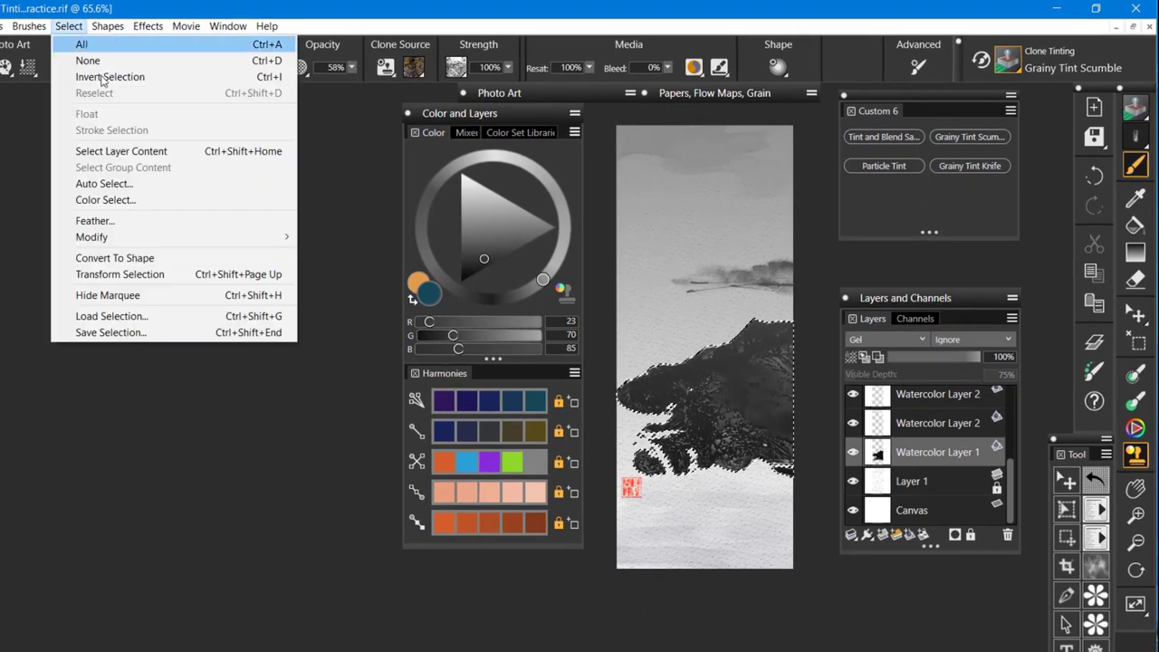
left_click(108, 333)
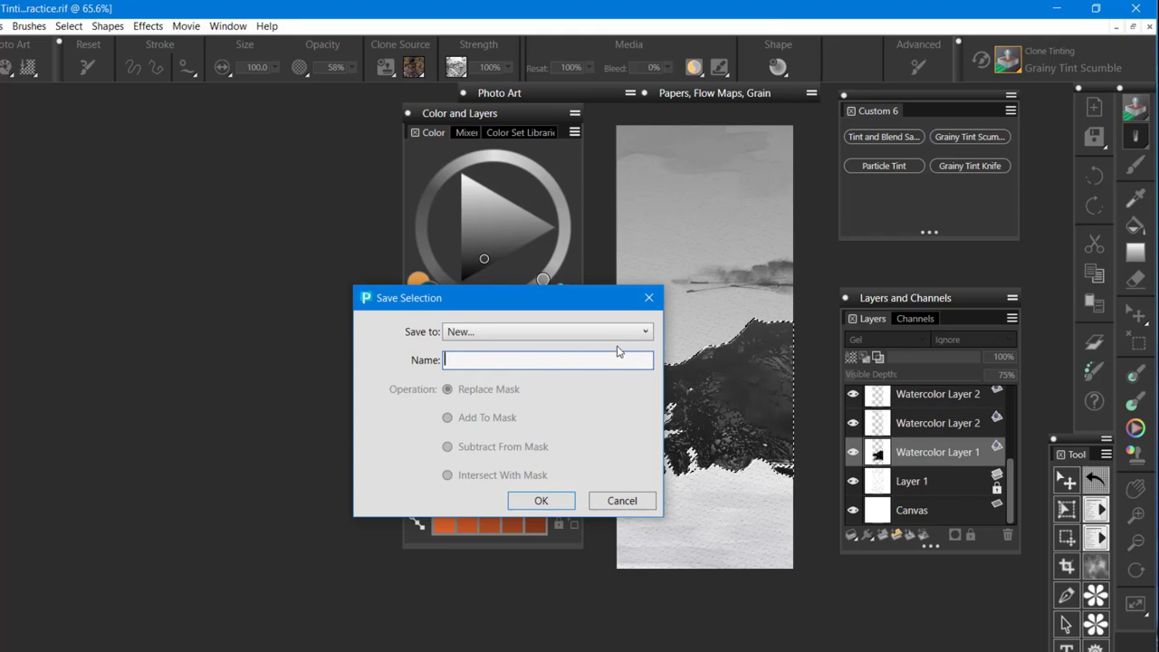
left_click(647, 335)
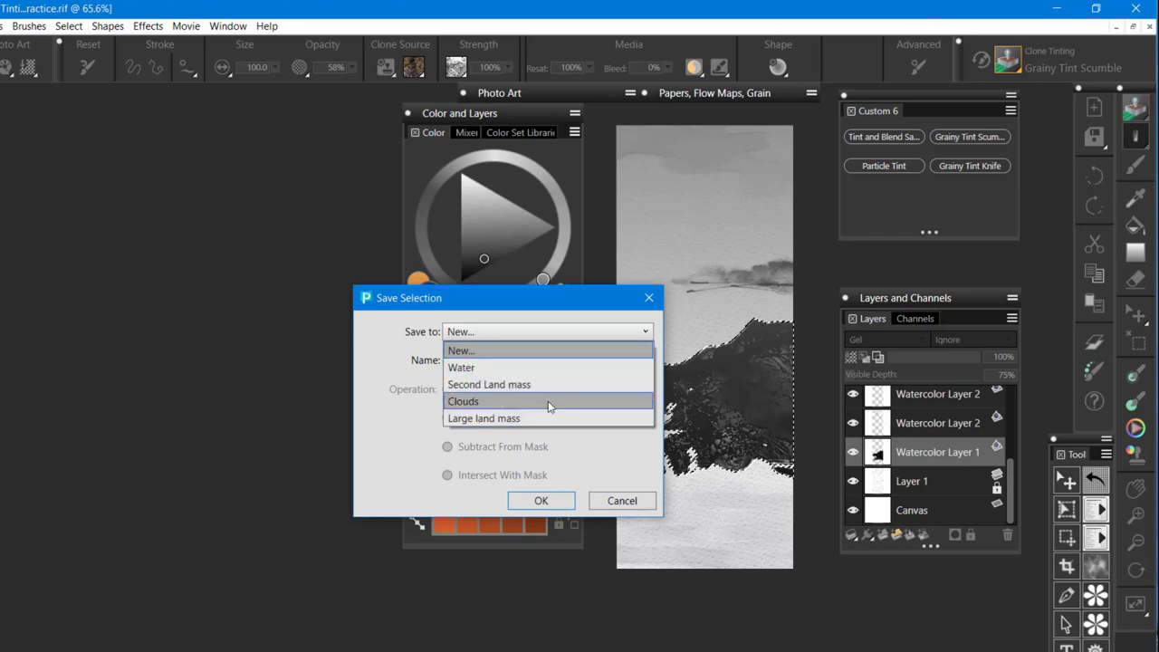
left_click(611, 507)
left_click(610, 504)
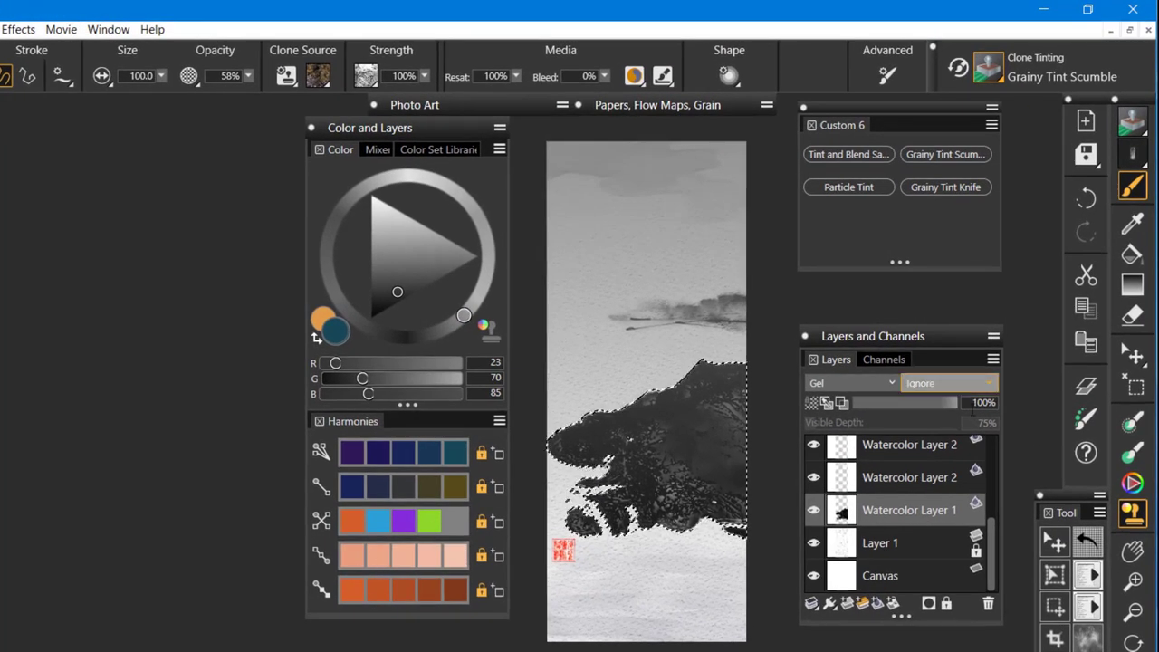
Deselect the mountain, then select and hide the Skip's Chop layer to remove the red seal
left_click(1136, 385)
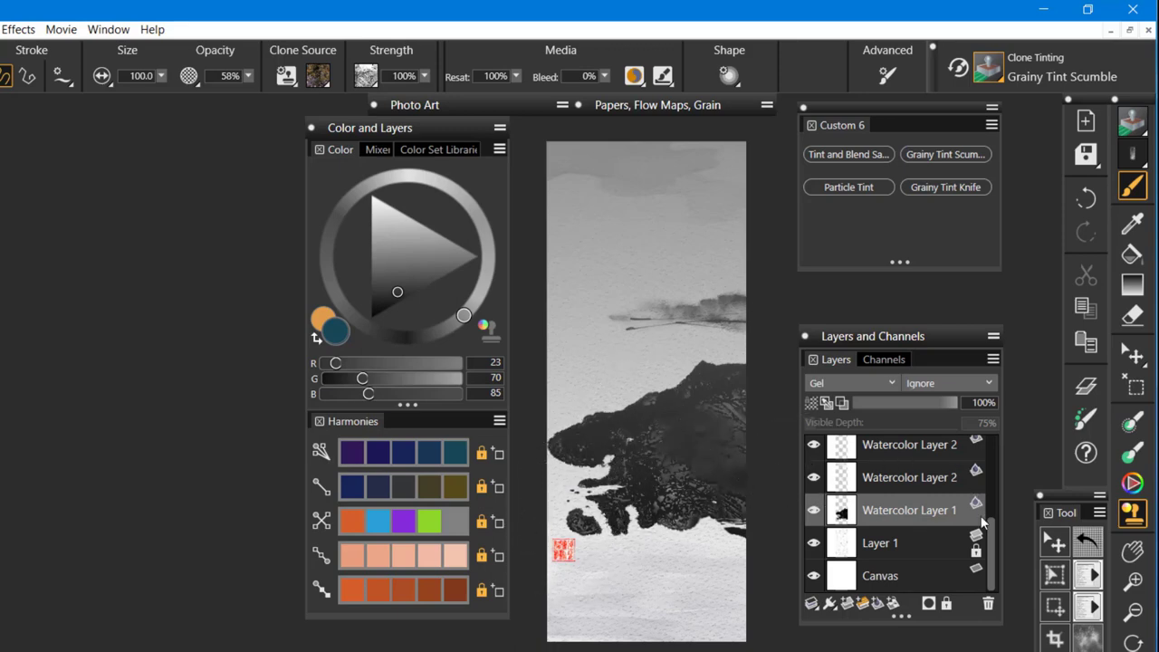
left_click_drag(991, 524, 994, 436)
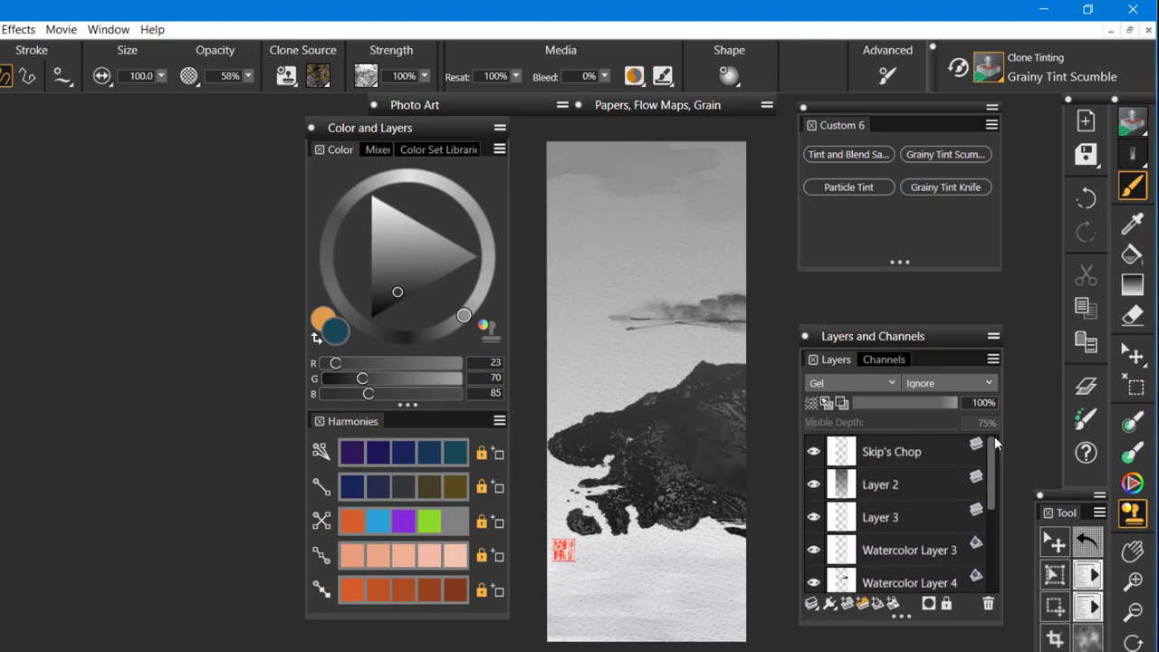
left_click(878, 459)
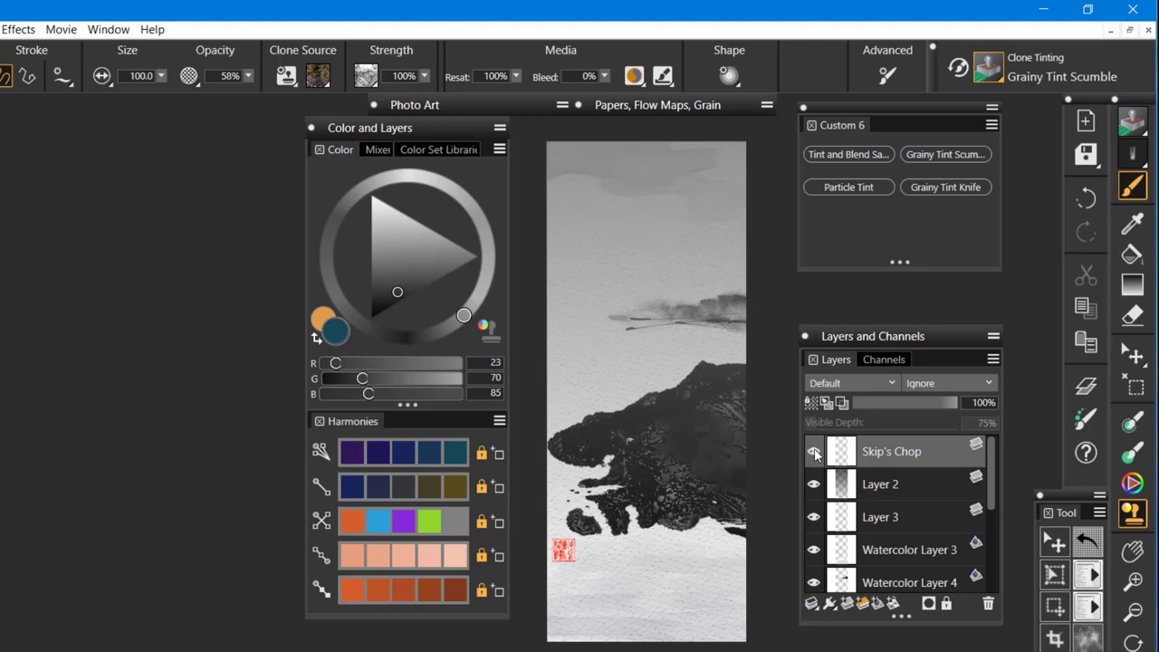
left_click(814, 453)
Set the clone source to Embedded Image using the current document, Clone Tinting Practice
left_click(109, 30)
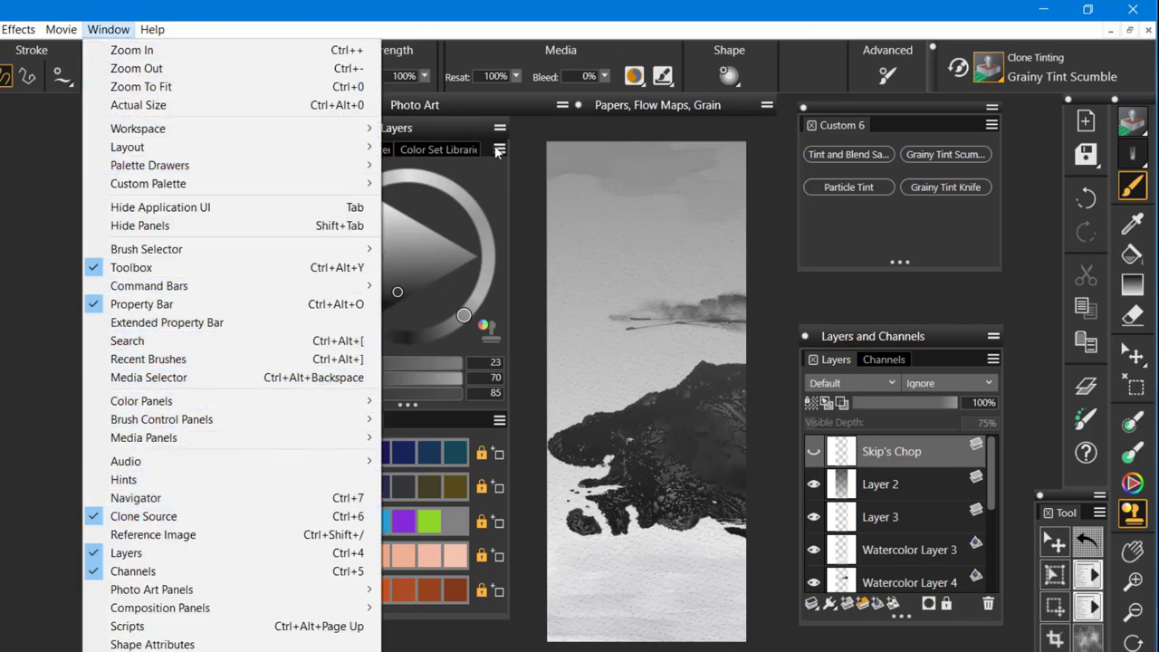
left_click(477, 96)
left_click(476, 101)
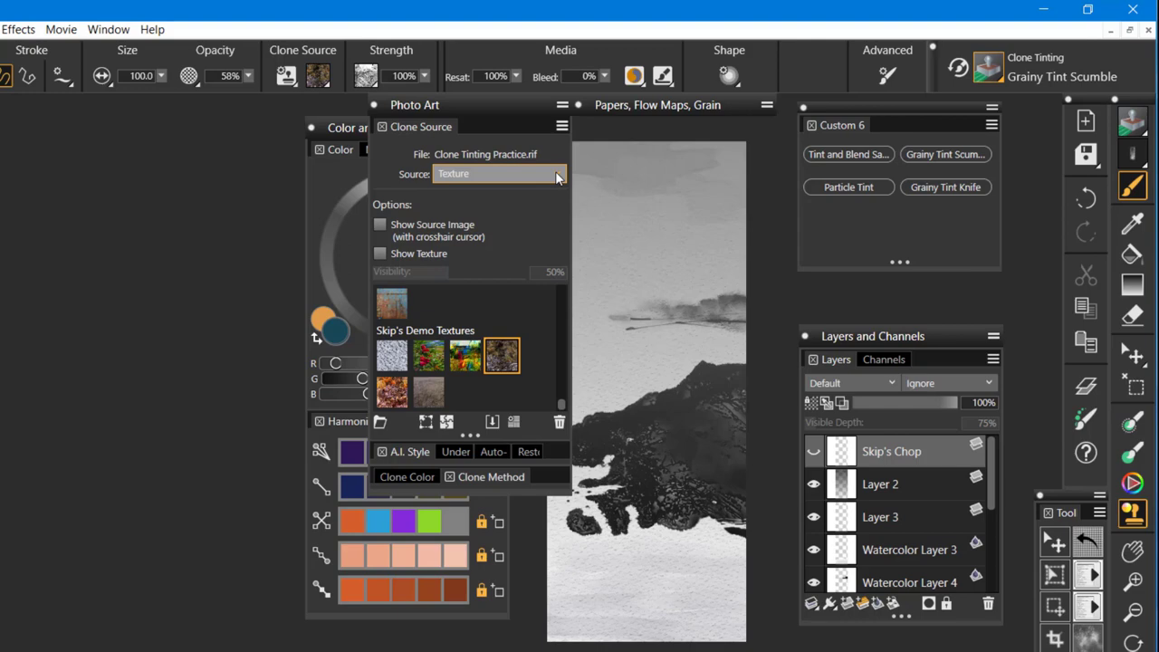
left_click(555, 172)
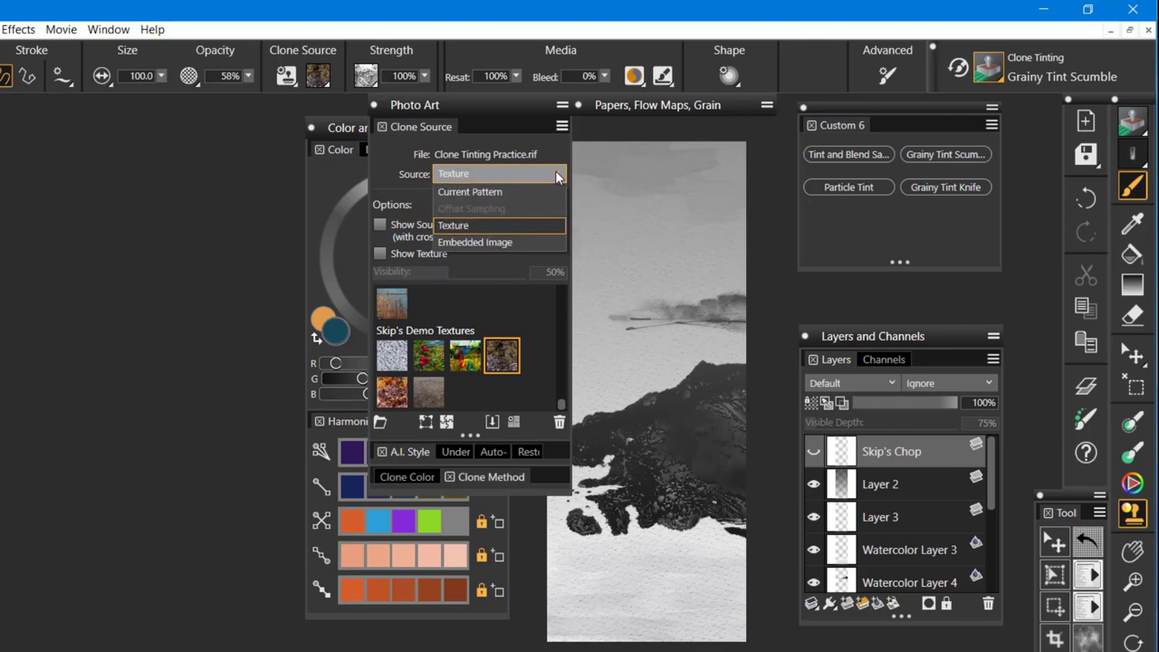
left_click(496, 241)
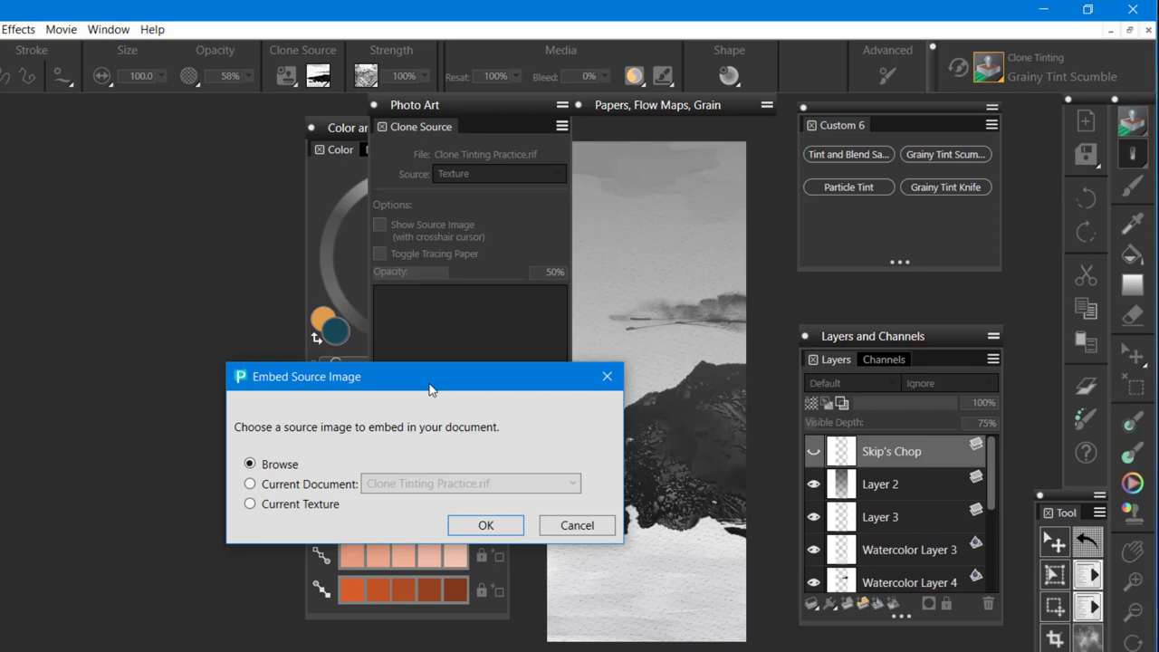
left_click(251, 484)
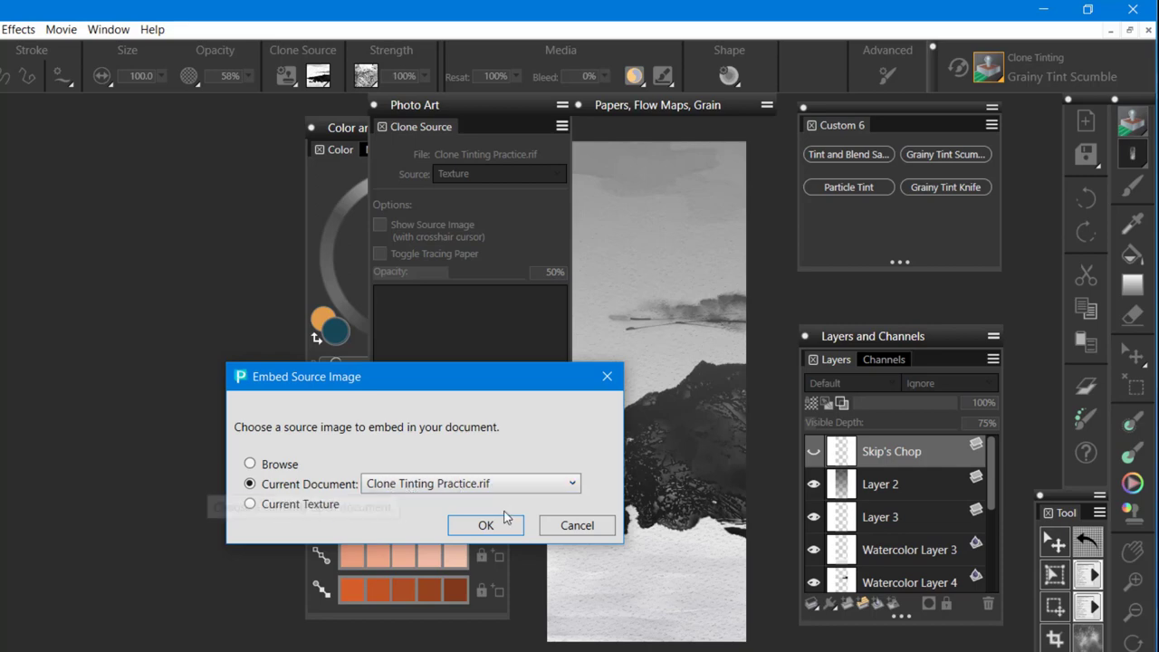
left_click(489, 527)
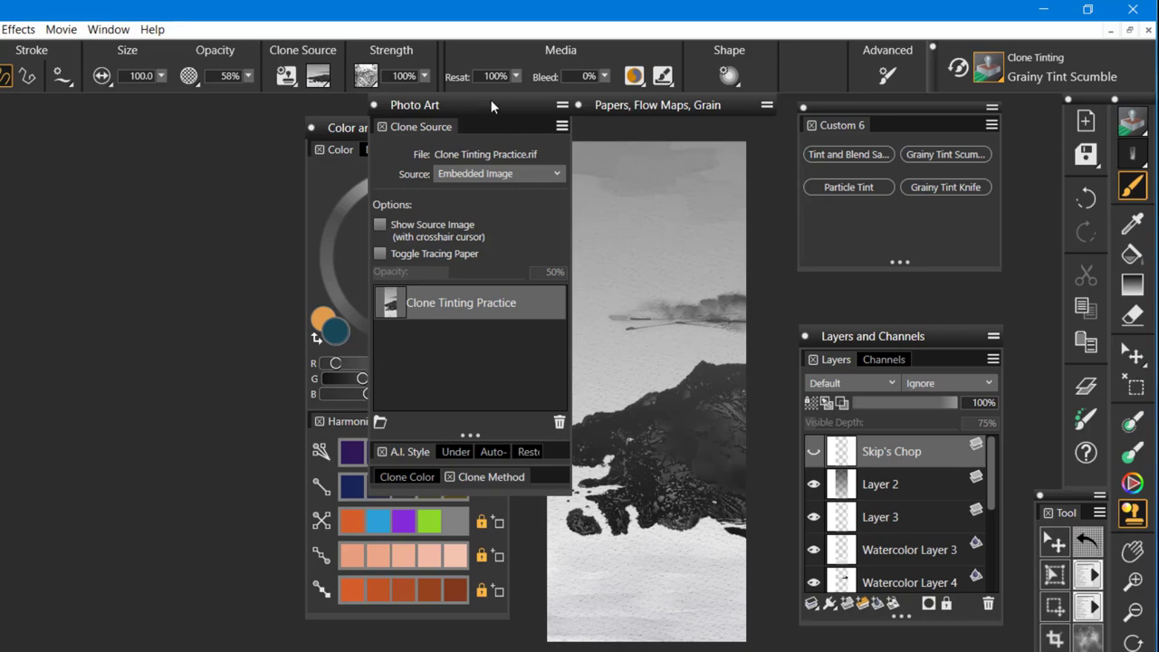
Hide Layer 2 and embed Clone Tinting Practice again as source Clone Tinting Practice 002
left_click_drag(470, 105, 436, 105)
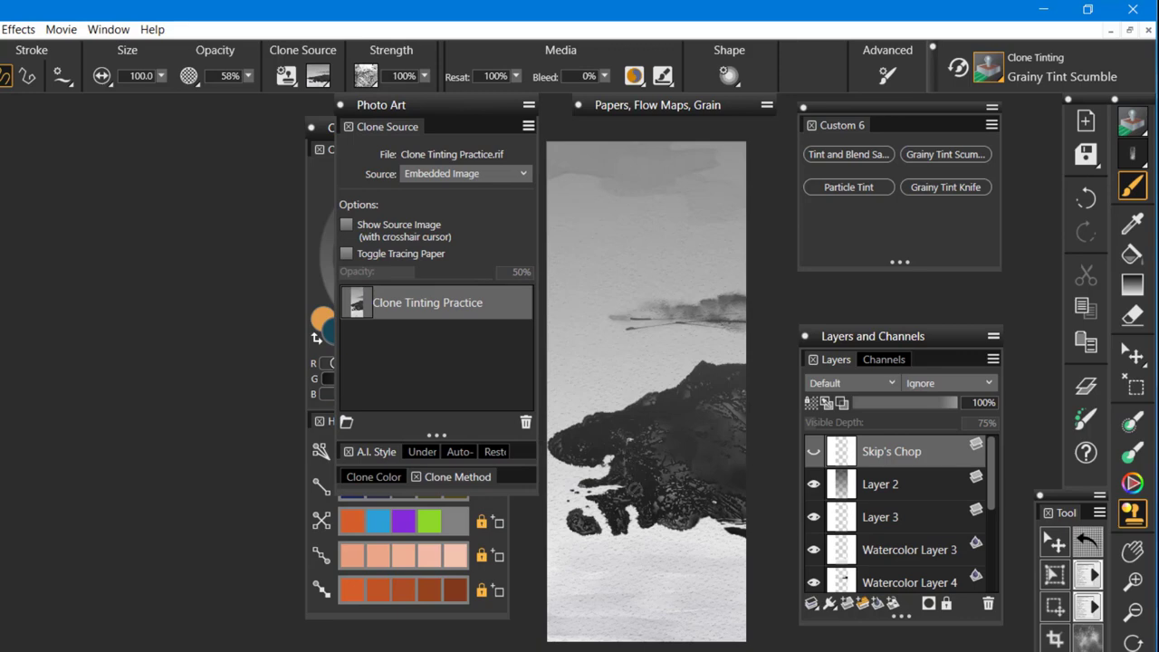
left_click(814, 484)
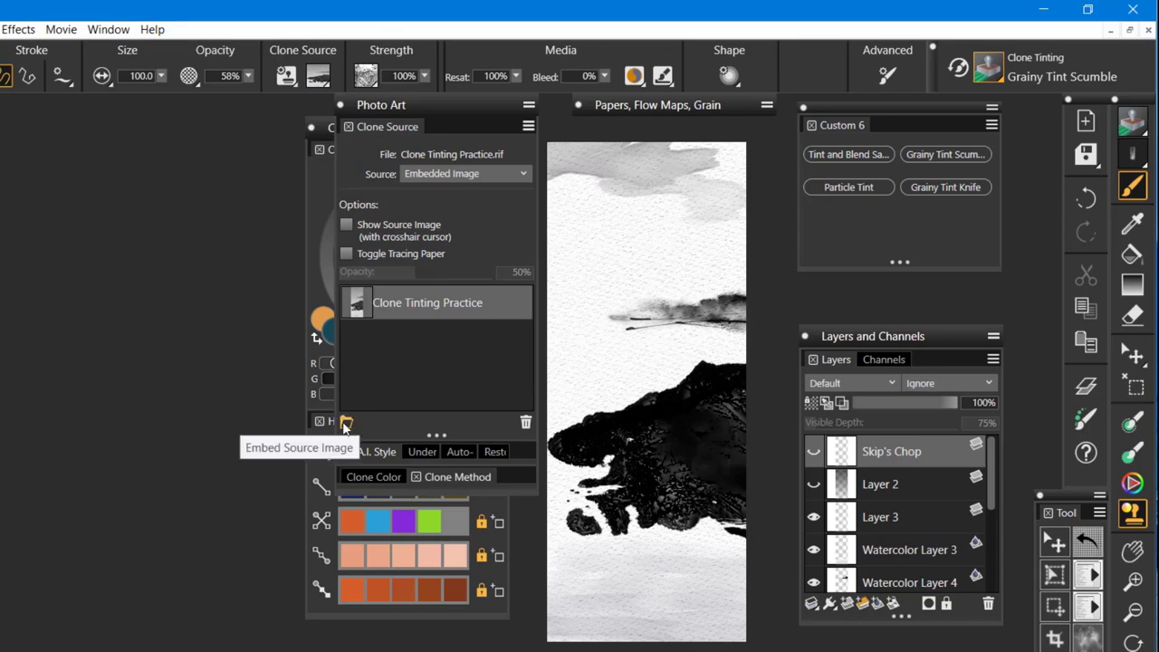
left_click(346, 424)
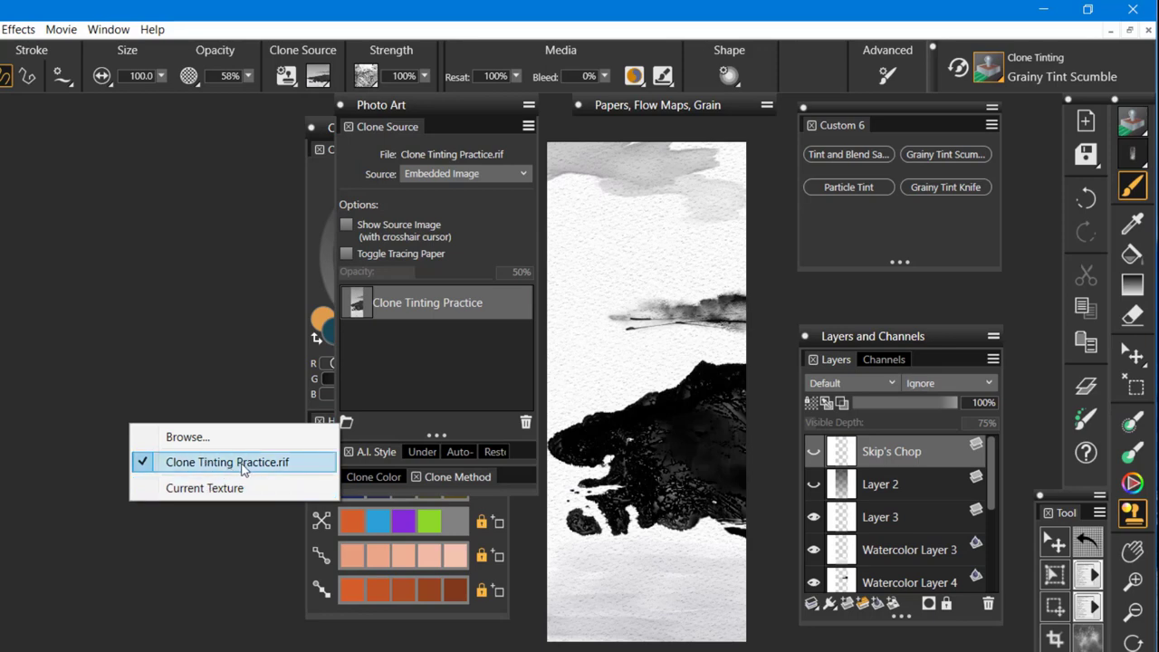
left_click(242, 464)
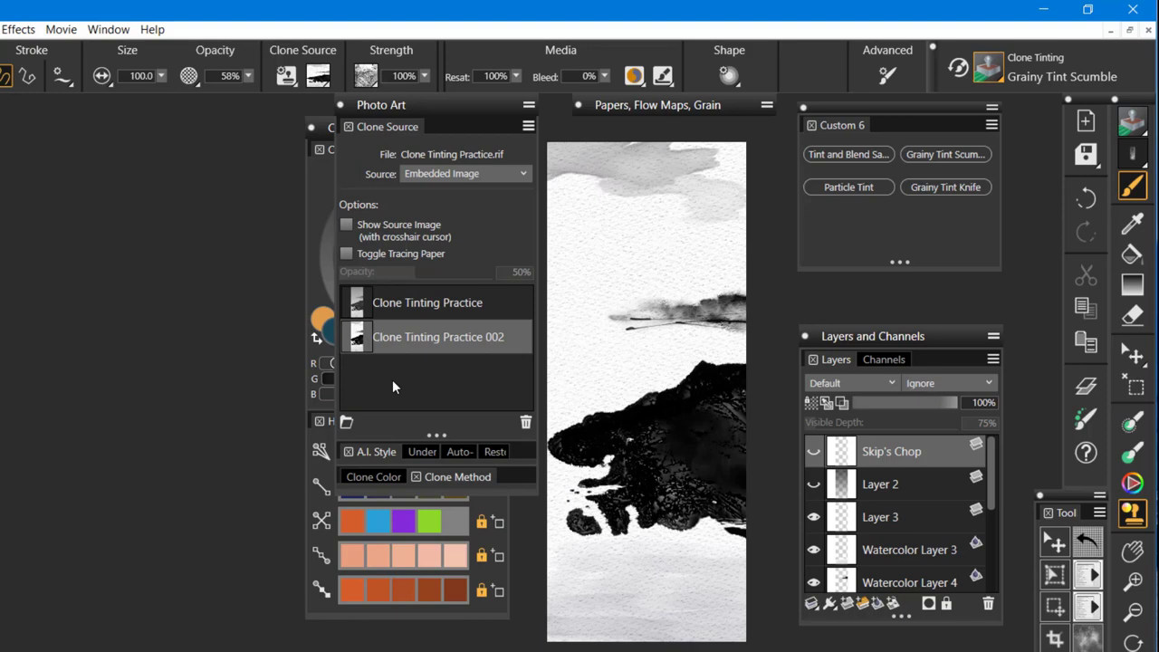
Hide the three watercolor layers and make Layer 3 the painting layer
left_click(438, 111)
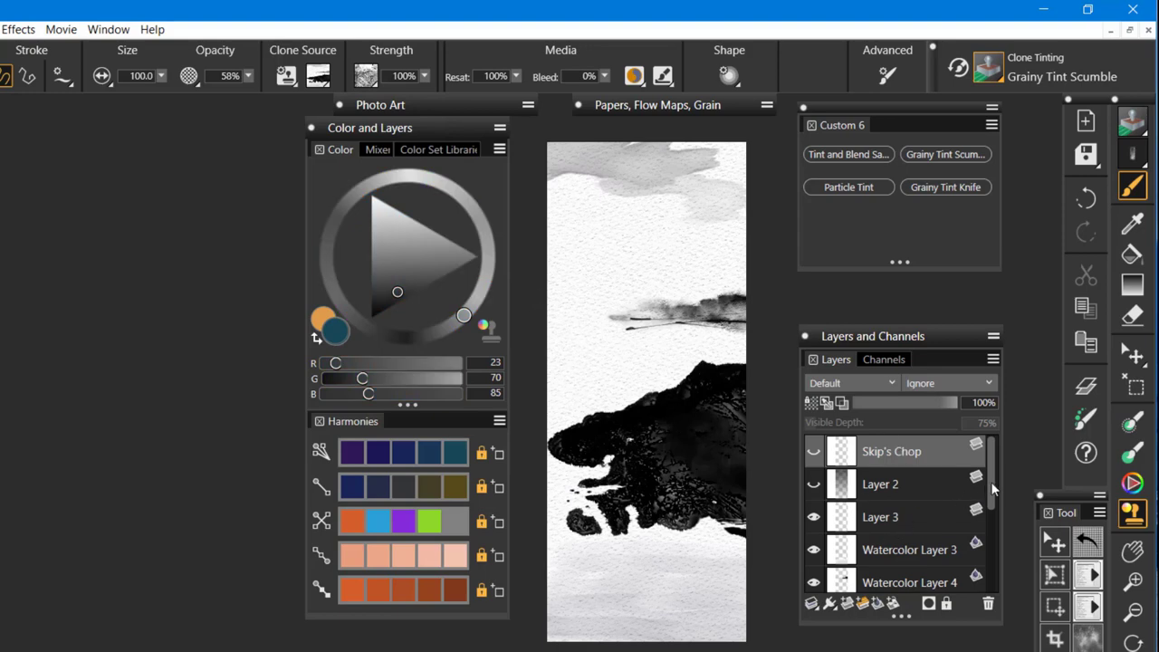
left_click_drag(992, 485, 988, 563)
left_click(935, 503)
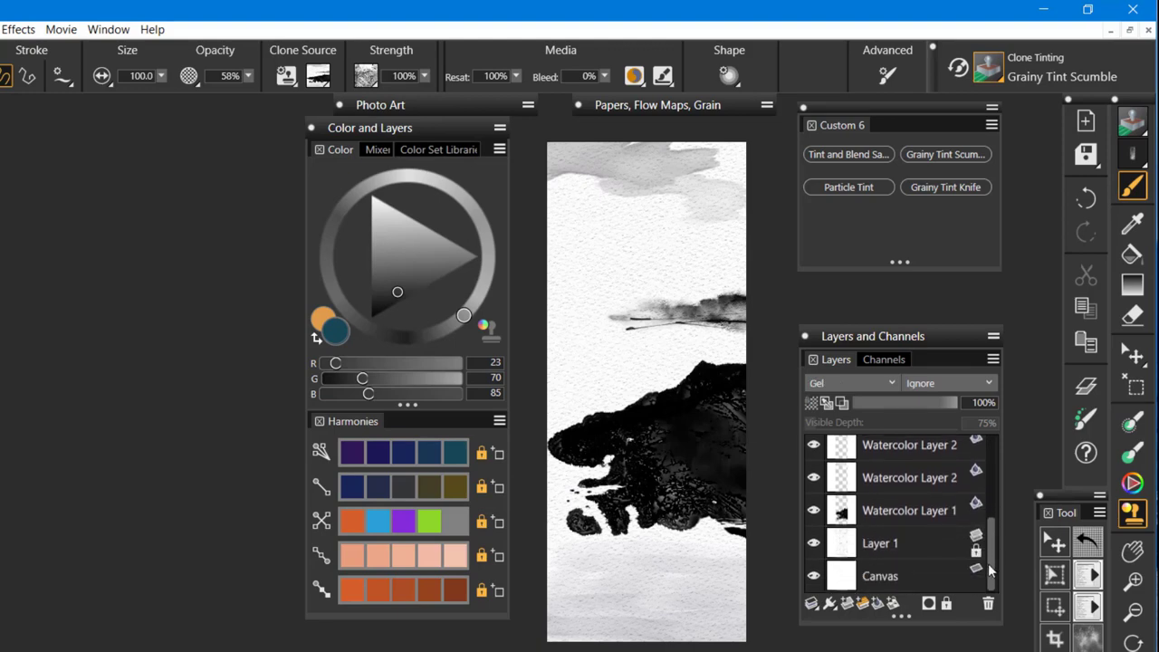
left_click(884, 513, "shift")
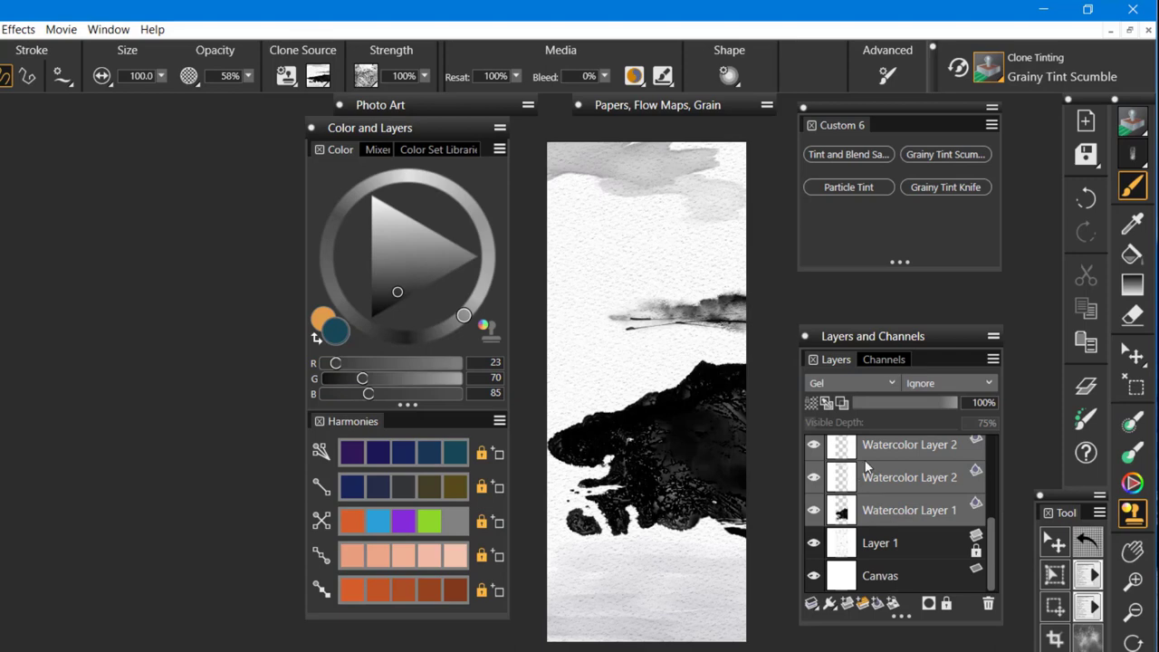
left_click(813, 512)
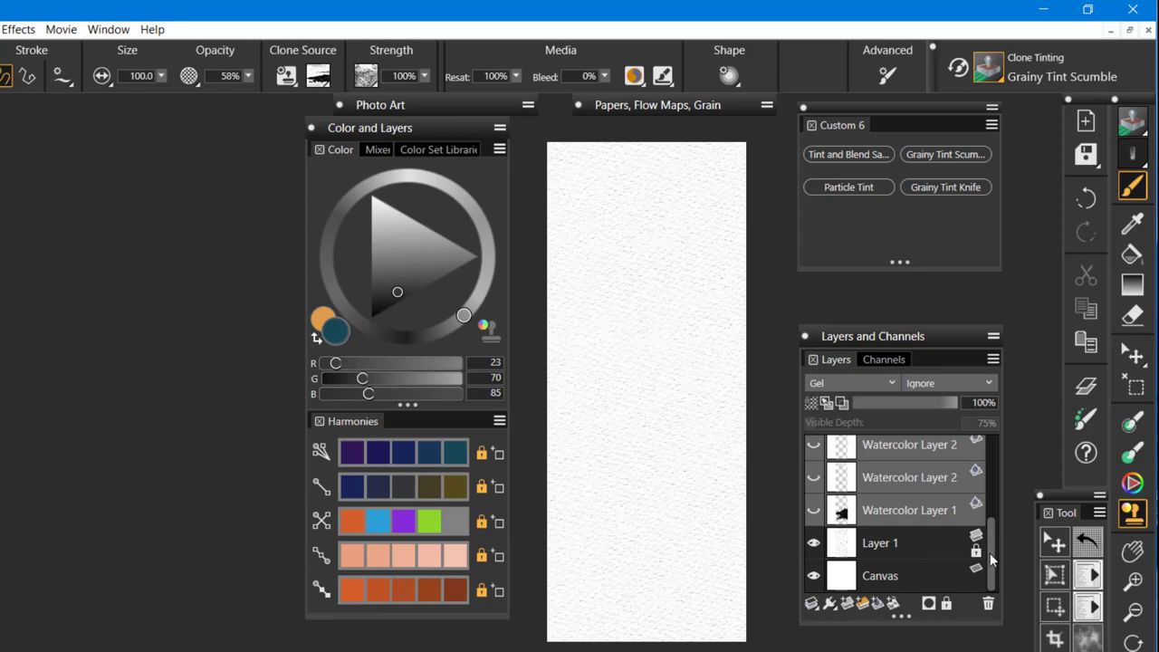
left_click_drag(990, 552, 976, 489)
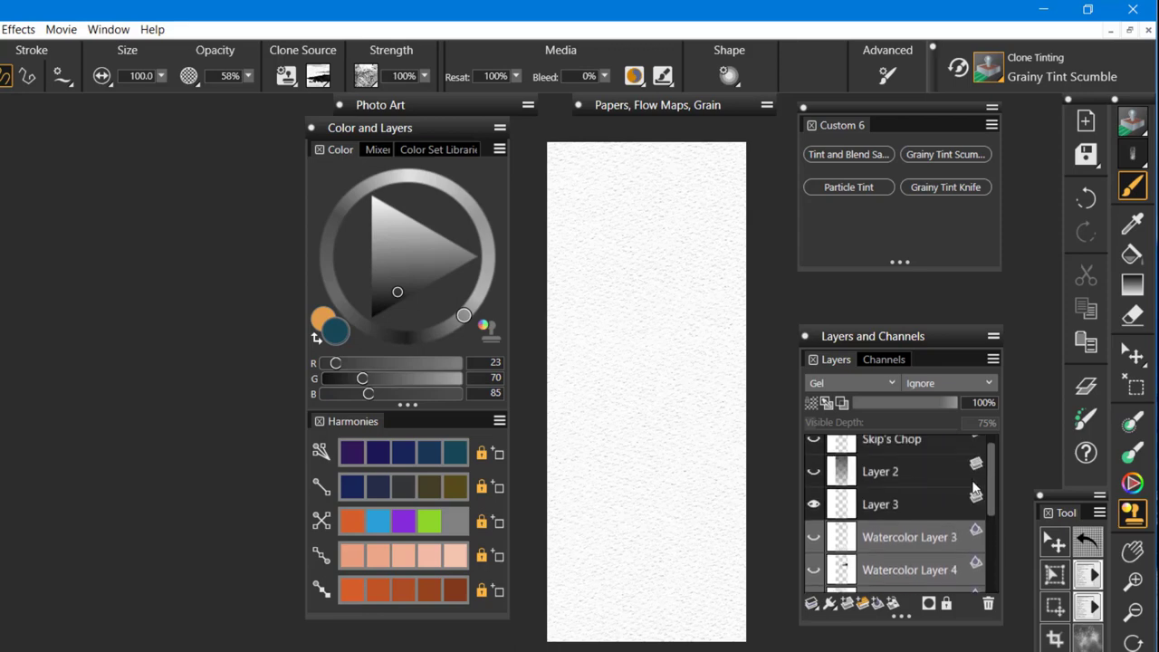
left_click(912, 504)
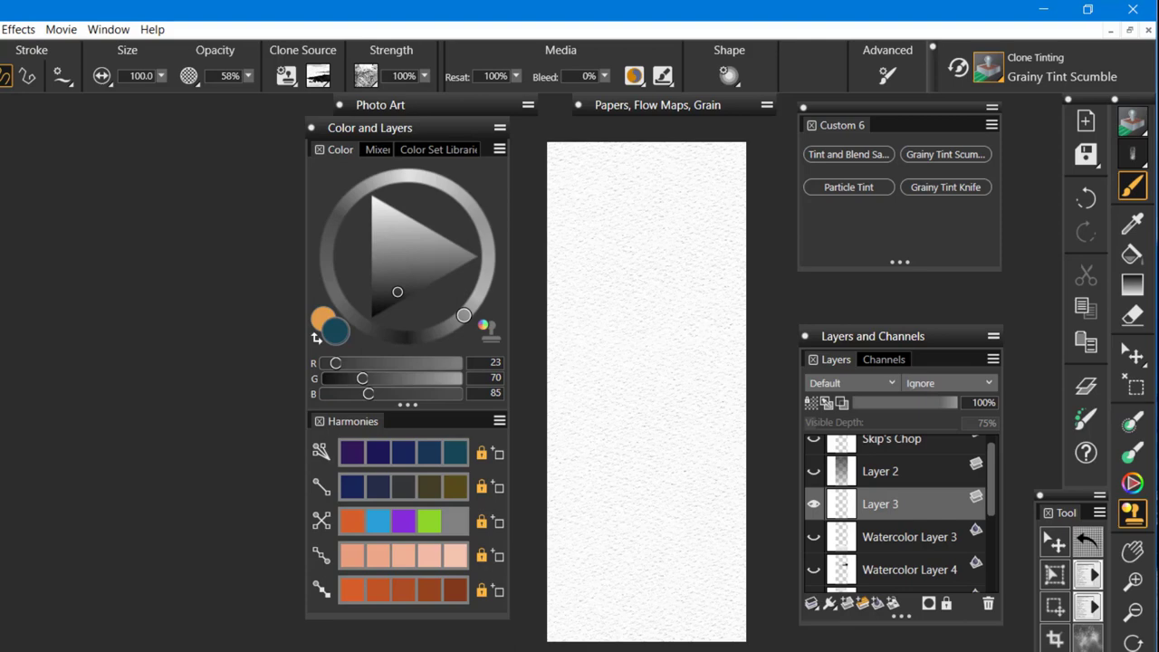
Load the saved 'Large land mass' selection via the custom pie menu's Selections M
key("grave")
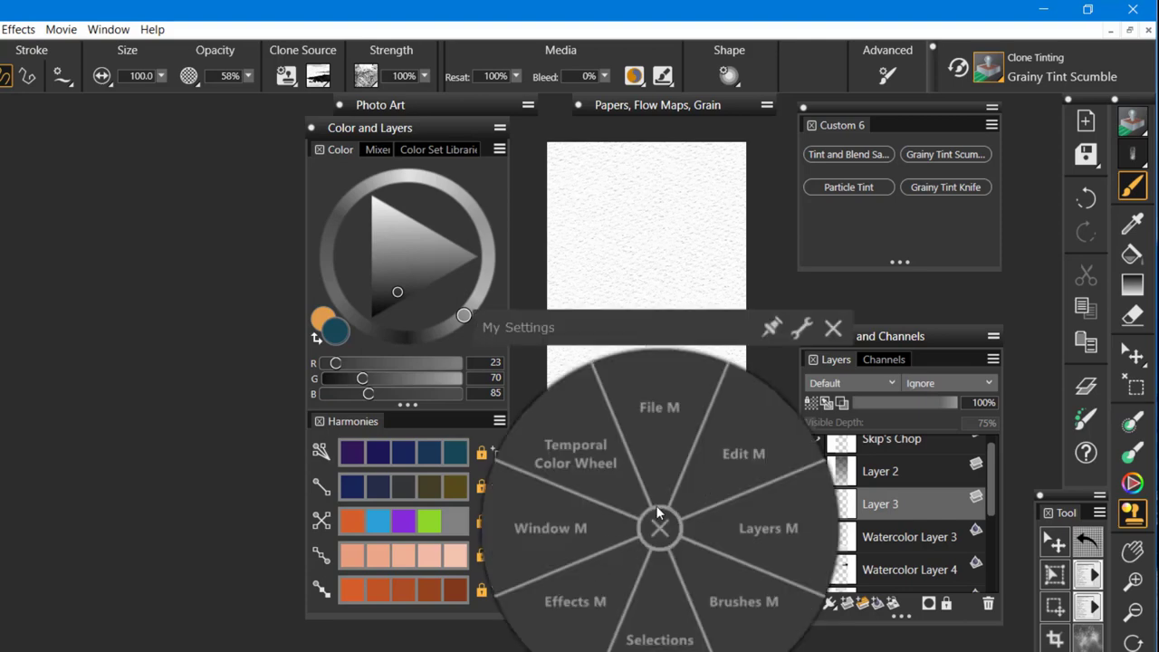
left_click(666, 622)
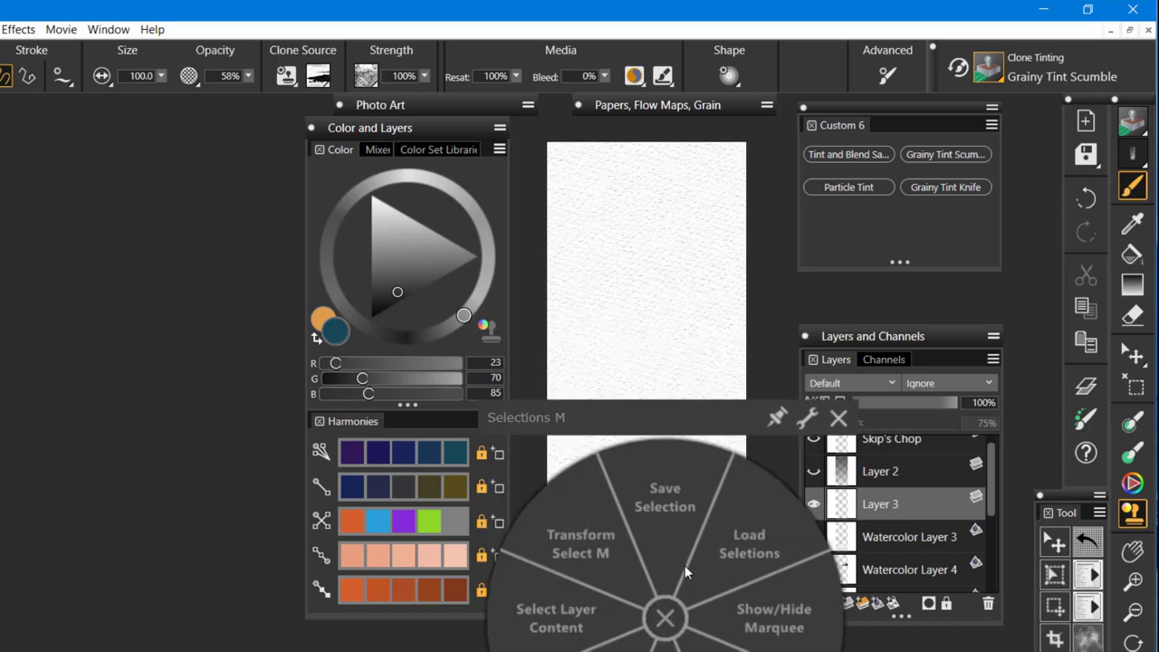
left_click(737, 529)
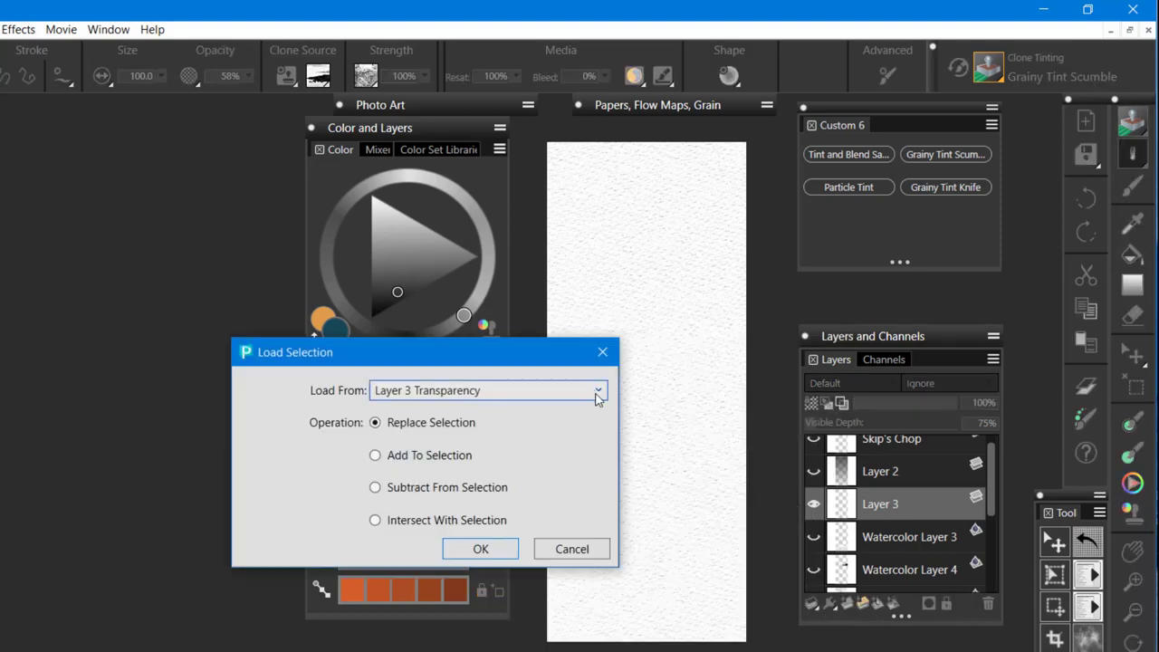
left_click(597, 394)
left_click(490, 491)
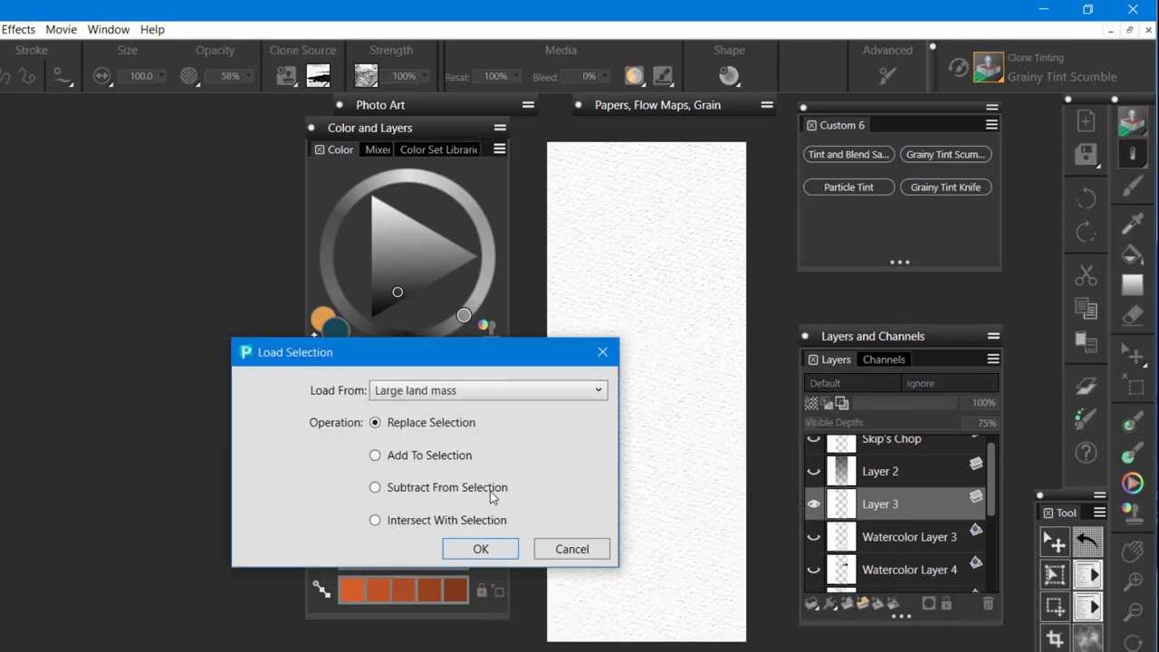
left_click(480, 549)
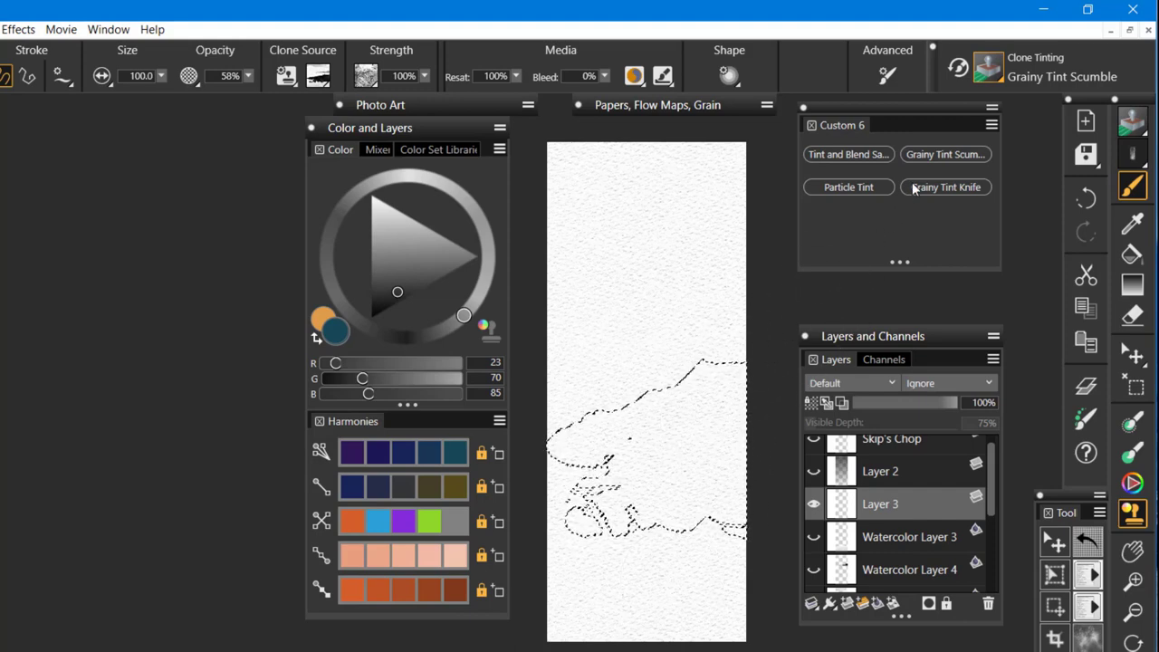
Choose the Grainy Tint Scumble brush from Custom 6 and shrink it to about 79.3
left_click(974, 156)
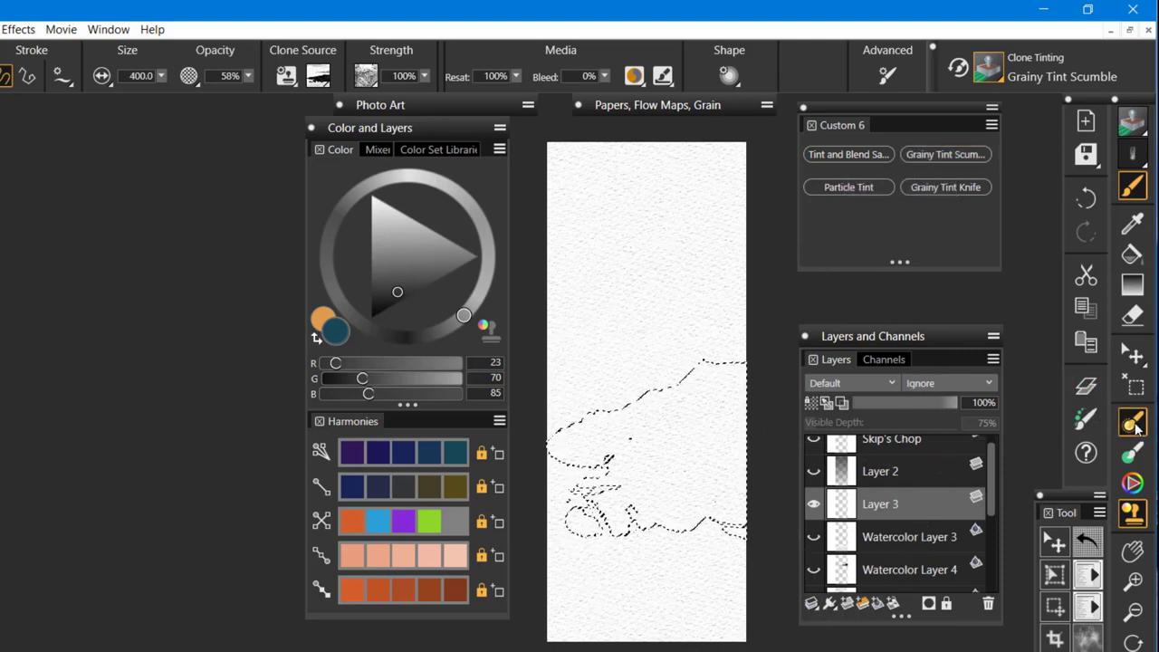
left_click_drag(769, 531, 772, 574)
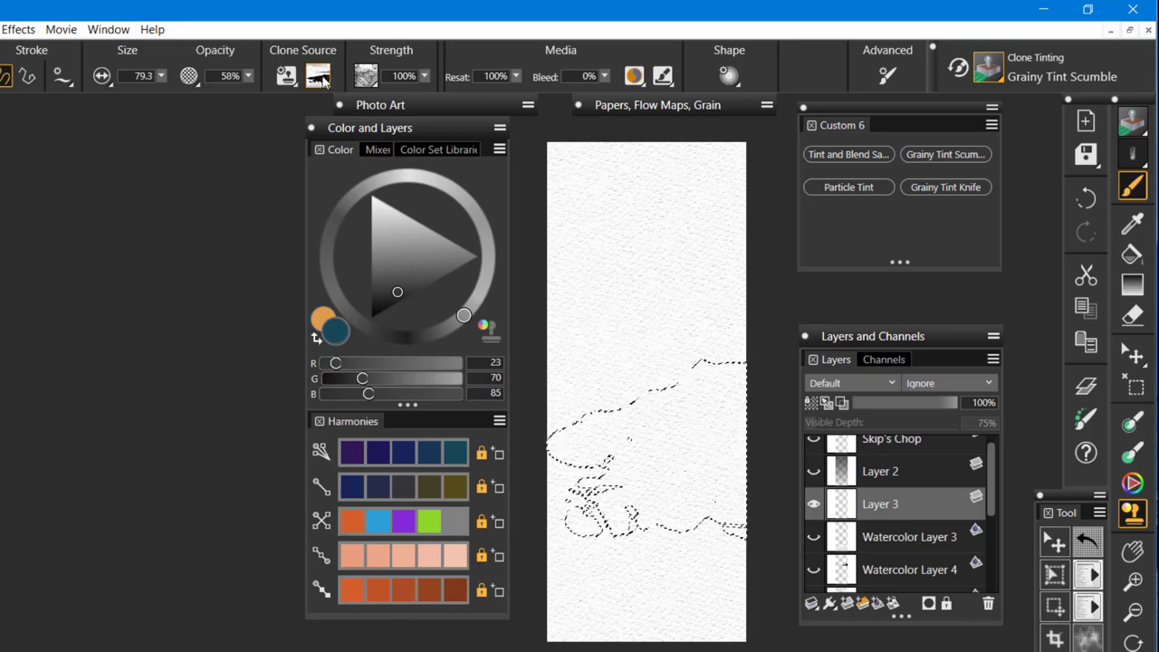
Set the clone source to the Rocks texture with Show Texture preview on
left_click(318, 76)
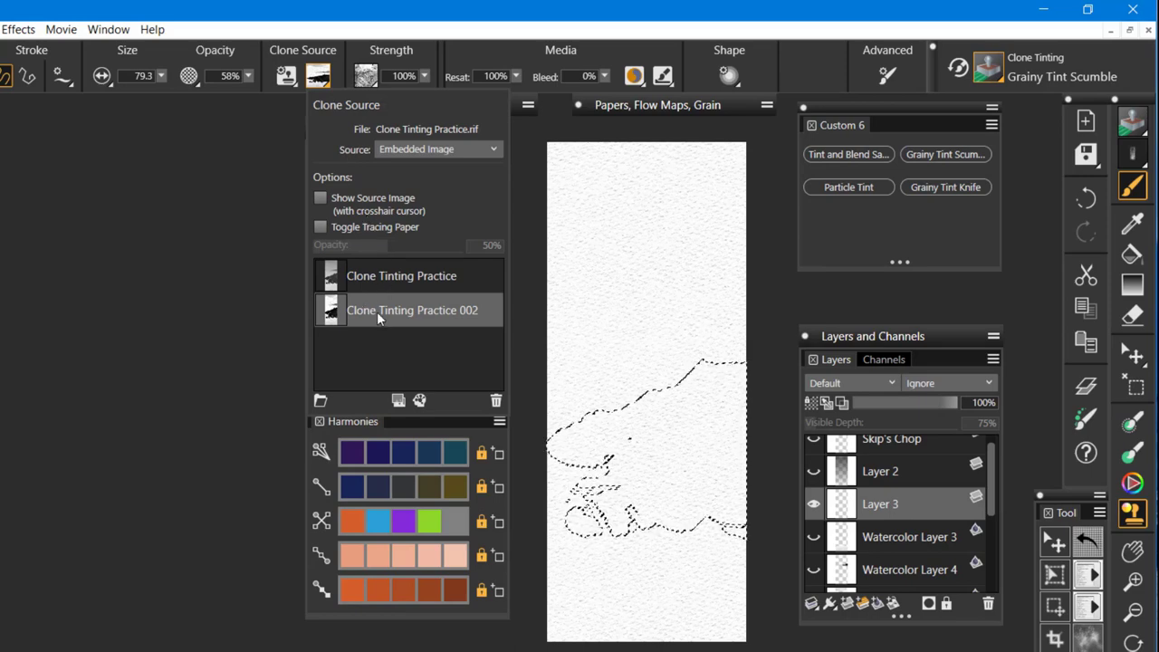
left_click(475, 150)
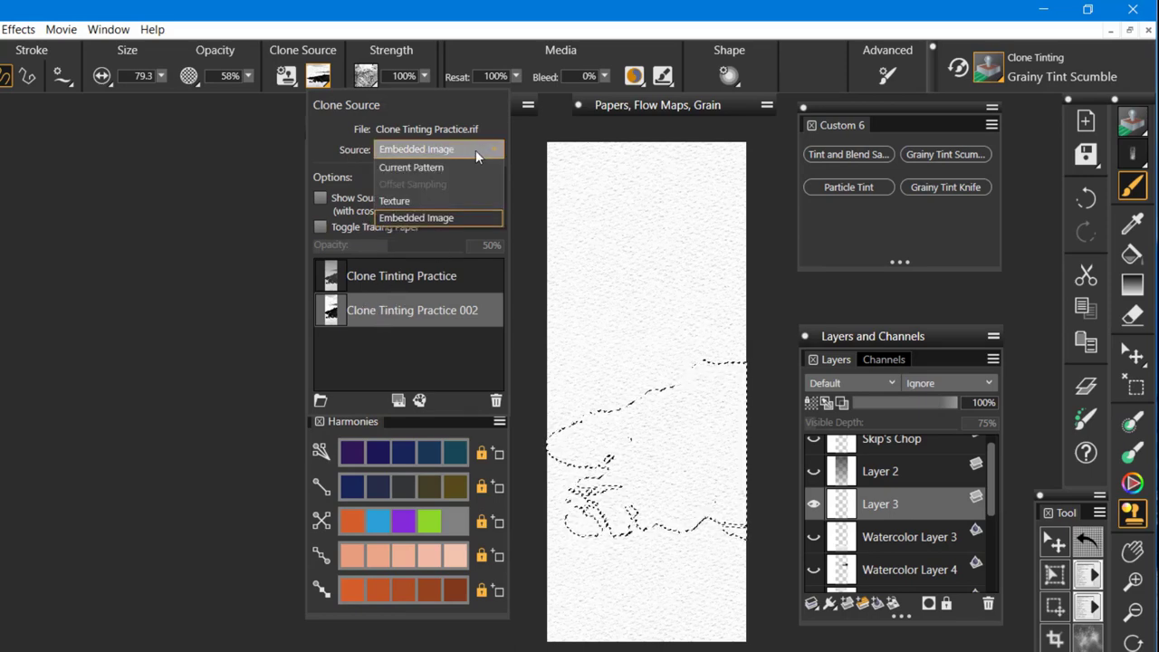
left_click(448, 201)
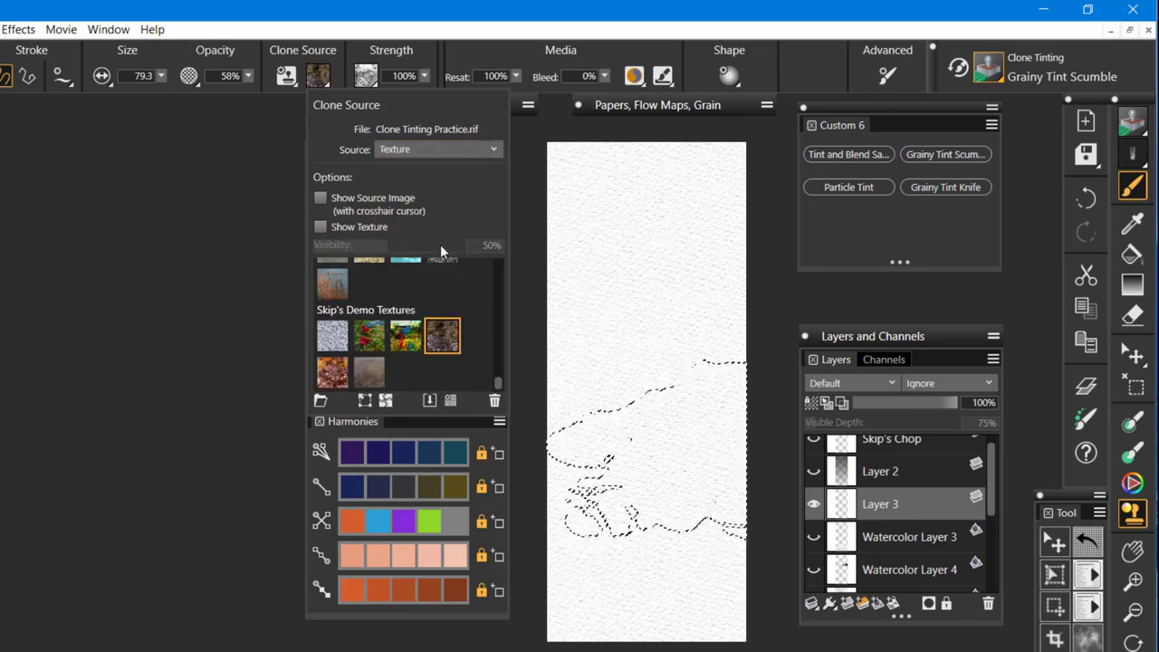
left_click(443, 337)
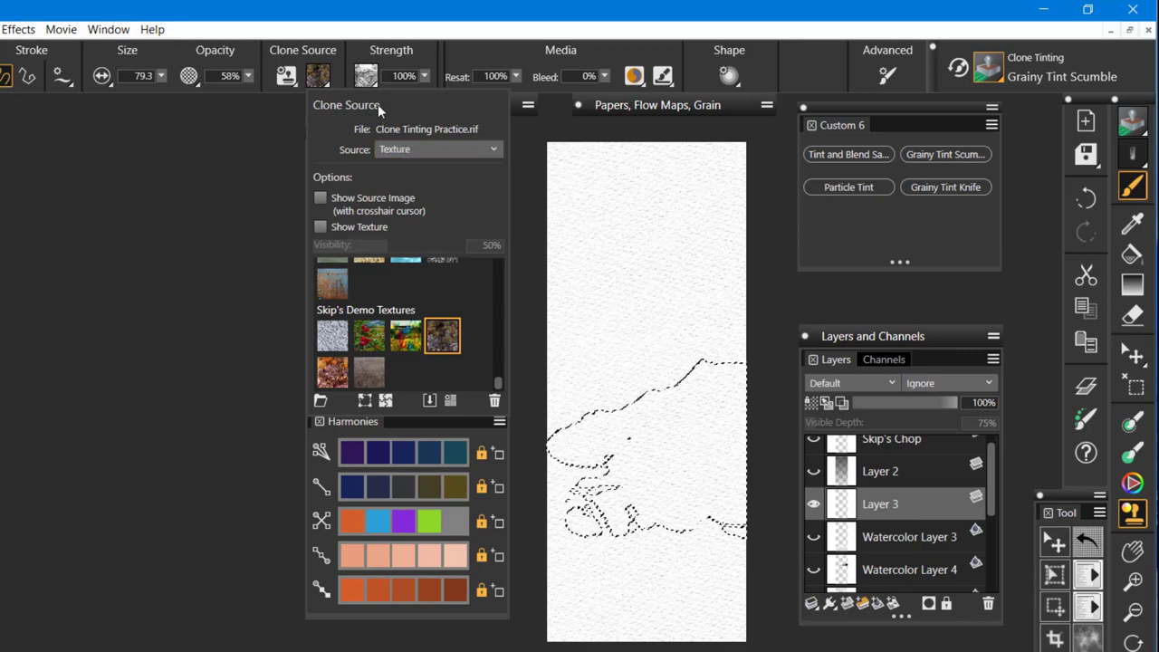
left_click(320, 227)
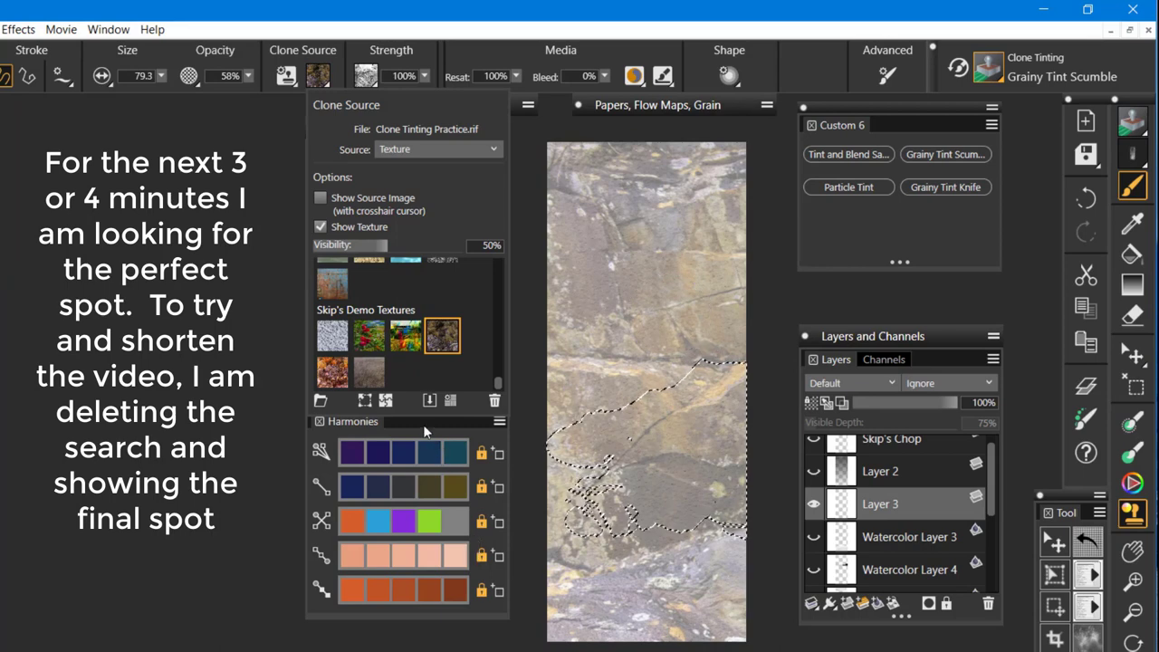
Move the Rocks texture into place with Transform Textures' Move and Size, then commit it
left_click(366, 400)
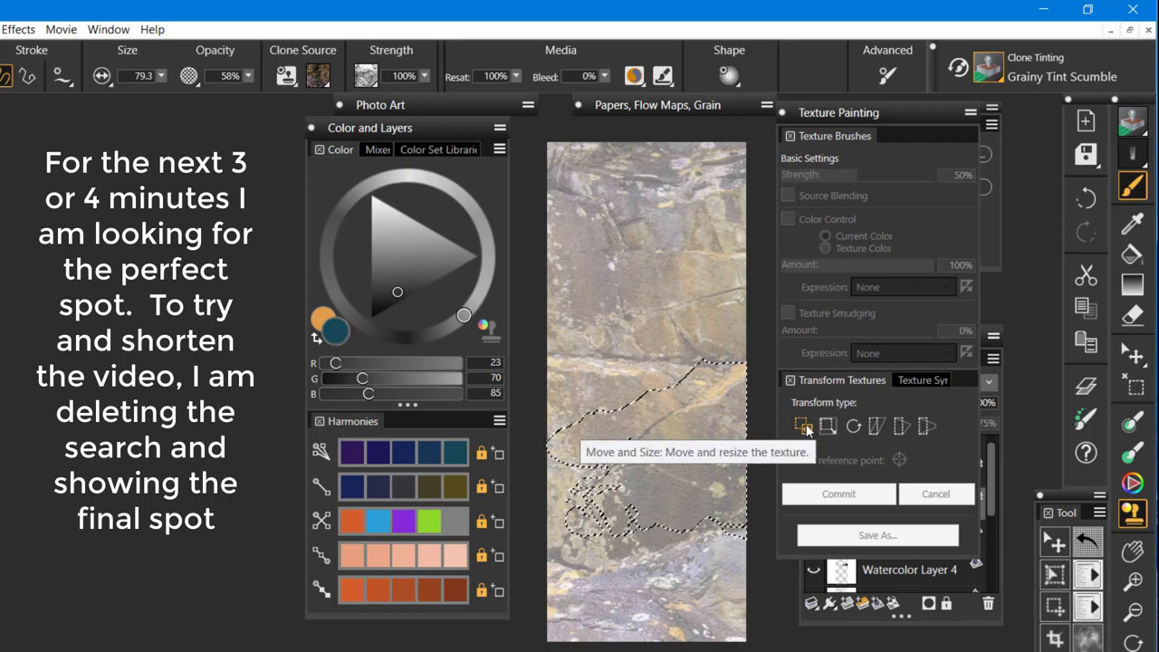
left_click(803, 426)
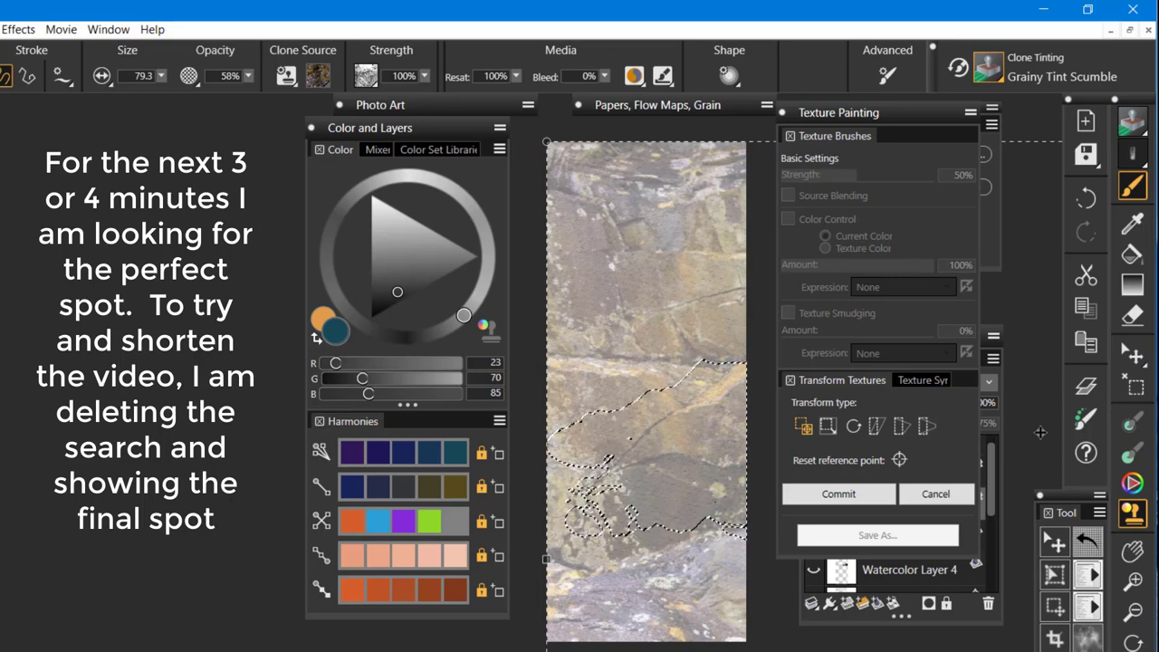
mouse_move(694, 589)
left_mouse_down()
mouse_move(640, 602)
mouse_move(616, 627)
mouse_move(556, 612)
mouse_move(674, 605)
mouse_move(652, 620)
mouse_move(668, 629)
mouse_move(712, 613)
mouse_move(679, 605)
mouse_move(706, 629)
mouse_move(675, 632)
mouse_move(616, 616)
mouse_move(693, 616)
mouse_move(636, 600)
mouse_move(661, 621)
mouse_move(629, 623)
mouse_move(678, 621)
mouse_move(686, 574)
mouse_move(685, 601)
mouse_move(639, 600)
mouse_move(666, 598)
mouse_move(609, 640)
left_mouse_up()
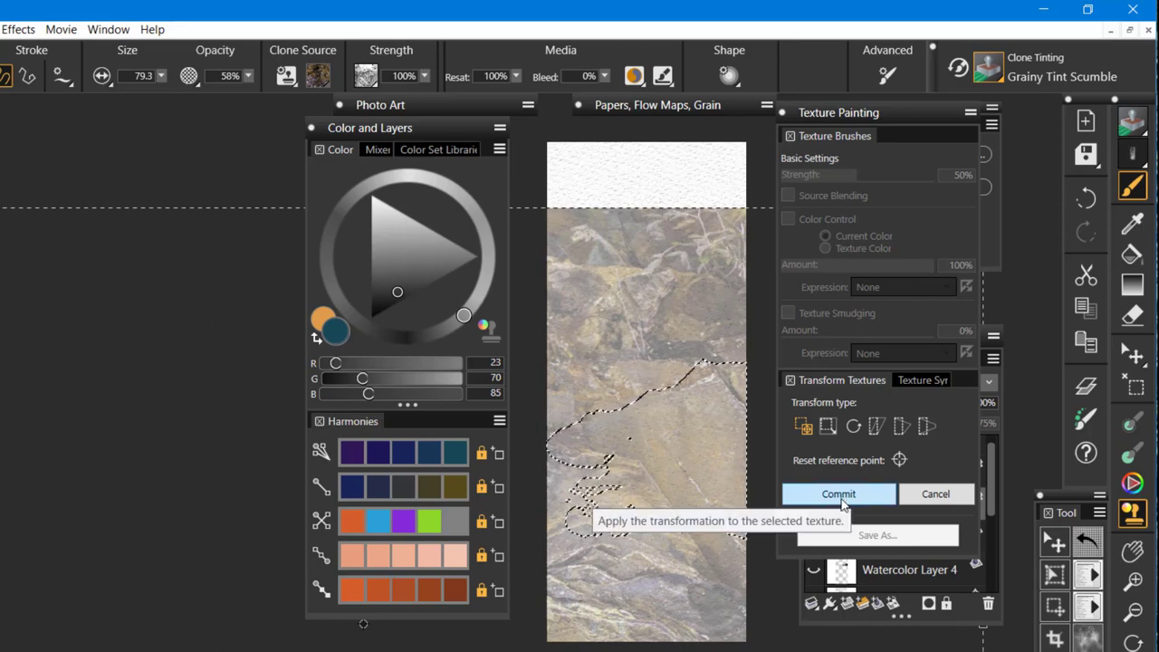
left_click(840, 497)
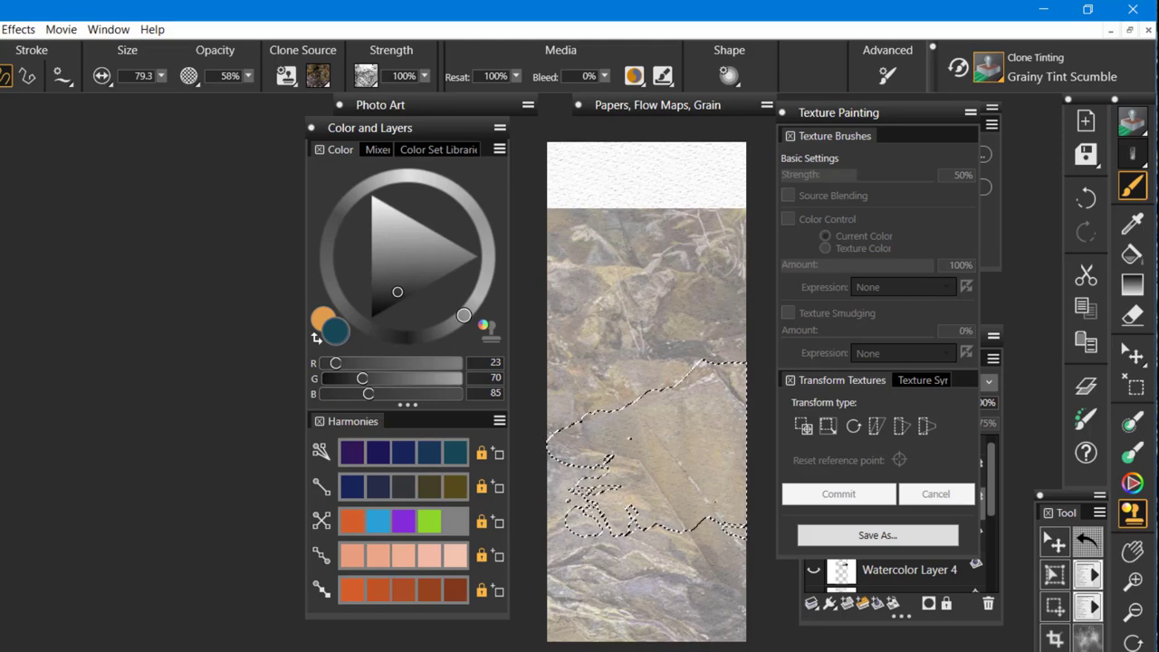
Untick Show Texture in Clone Source and review the Clone Tinting 50% pressure settings
left_click(319, 76)
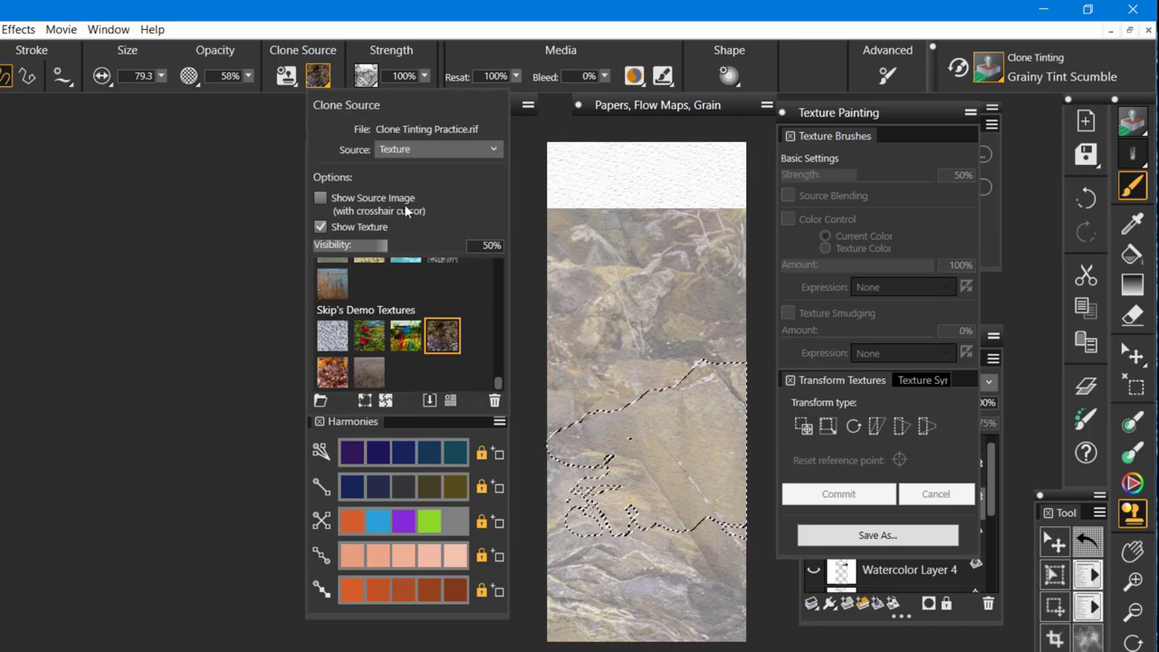
left_click(344, 226)
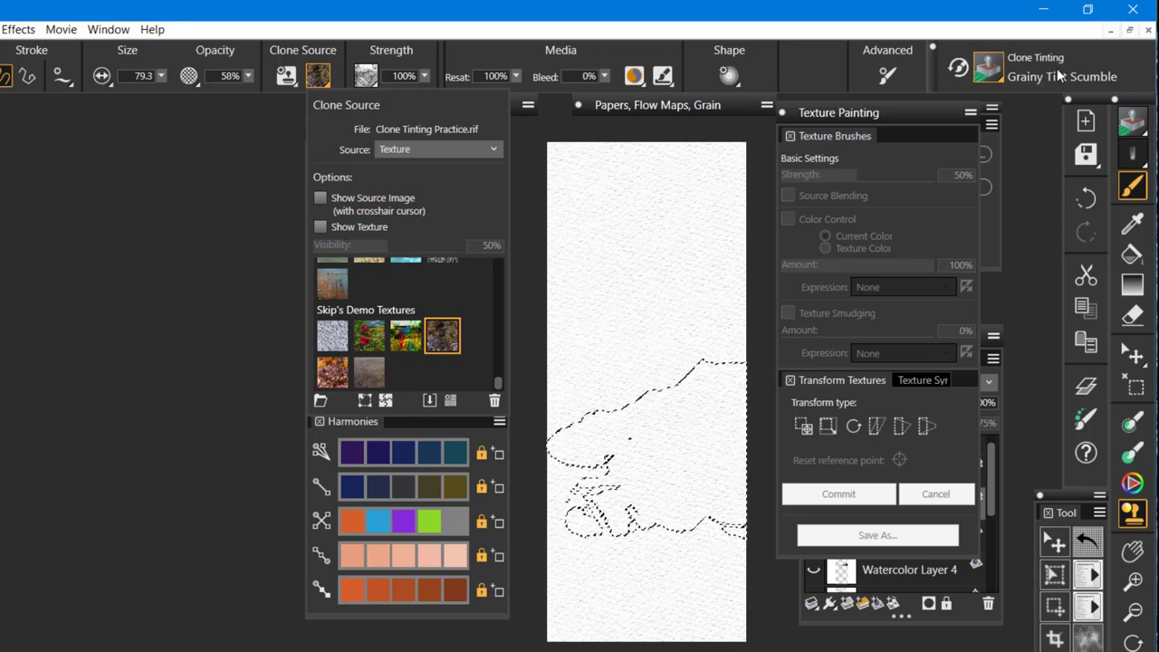
left_click(286, 76)
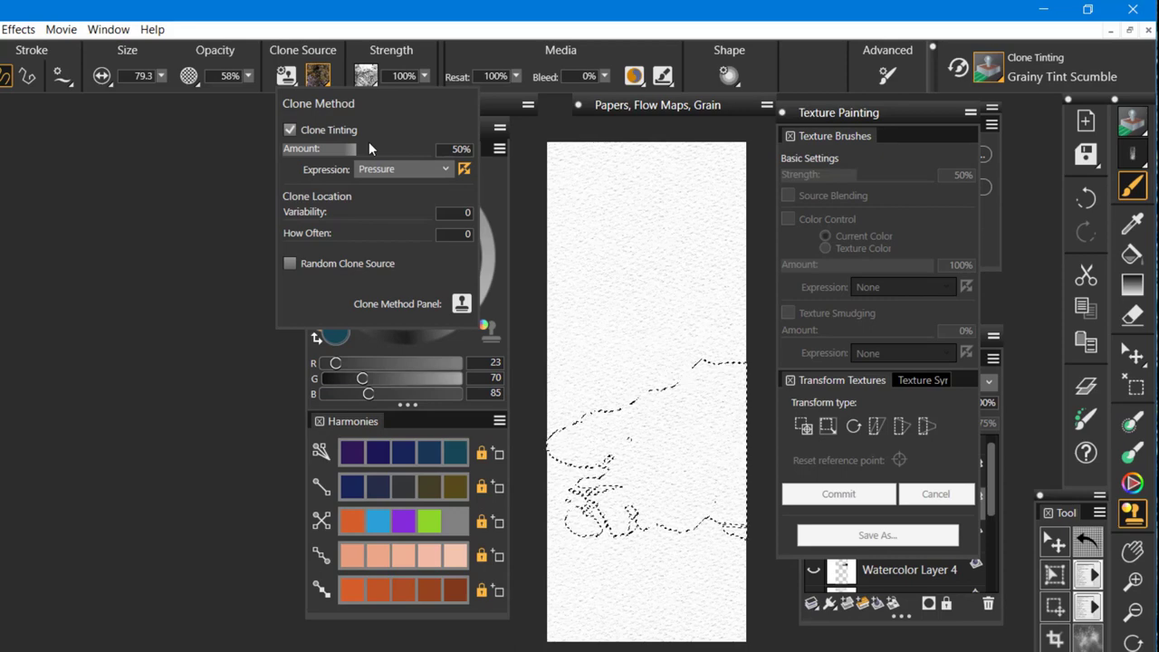
Paint lavender-tinted rock texture along the land mass top with the brush at size 45.7
left_click(405, 519)
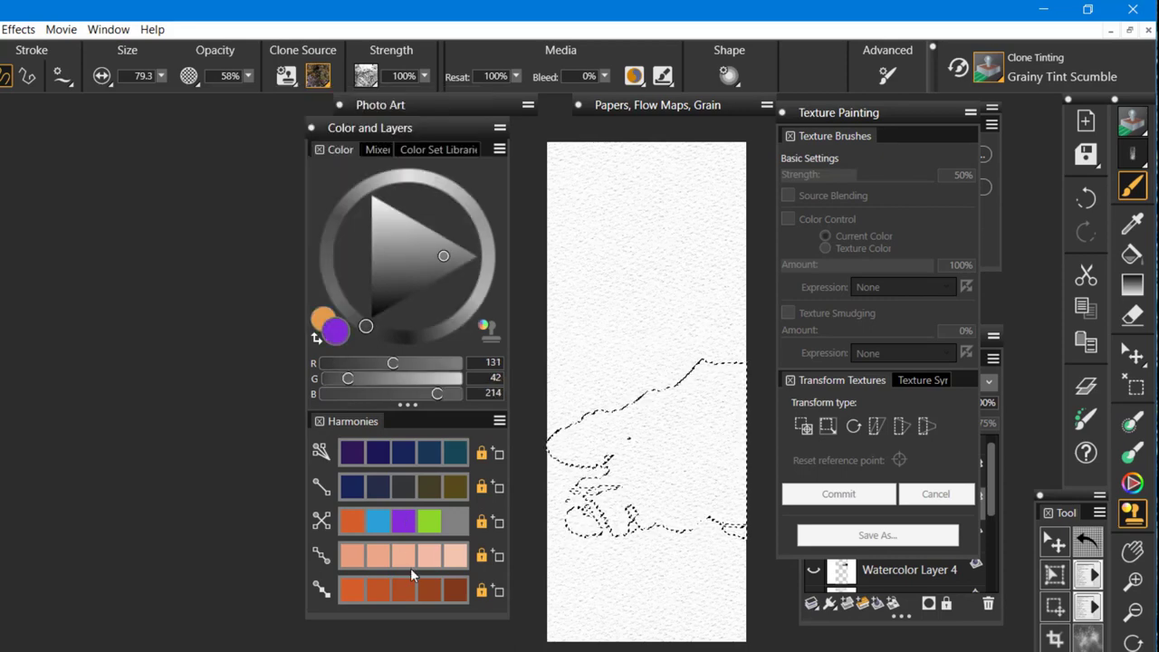
left_click_drag(408, 239, 395, 244)
left_click(404, 247)
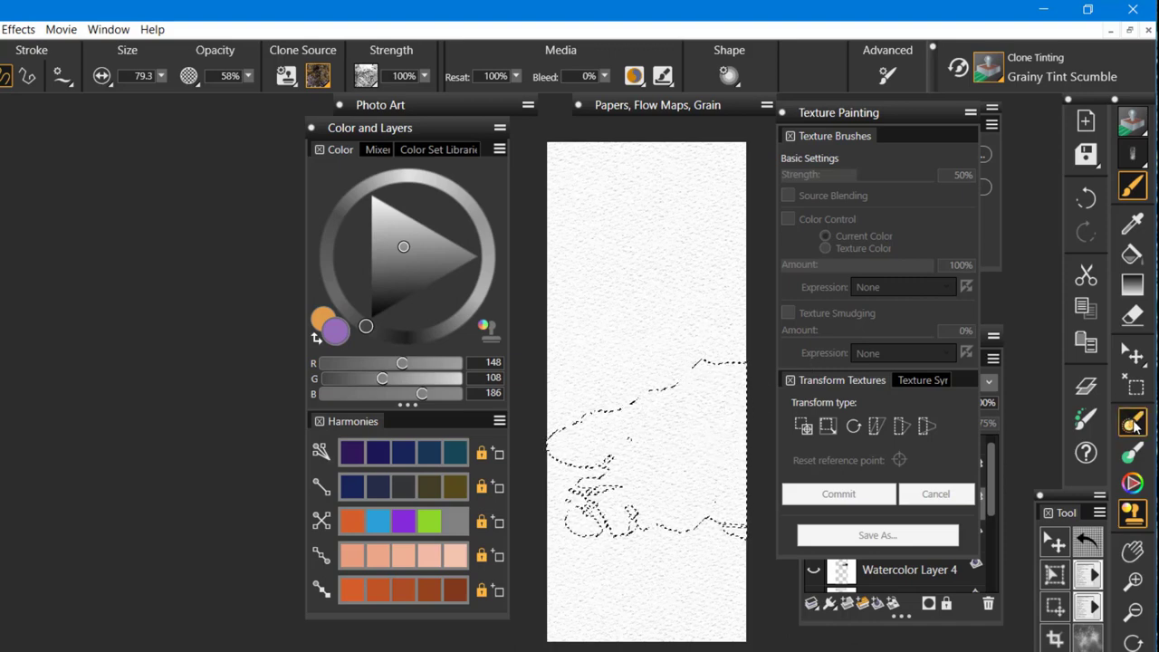
mouse_move(751, 485)
left_mouse_down()
mouse_move(740, 407)
mouse_move(694, 383)
mouse_move(703, 361)
mouse_move(724, 363)
mouse_move(643, 389)
mouse_move(634, 412)
mouse_move(552, 434)
mouse_move(572, 433)
mouse_move(559, 449)
mouse_move(589, 454)
mouse_move(616, 448)
mouse_move(555, 453)
mouse_move(624, 397)
mouse_move(670, 391)
left_mouse_up()
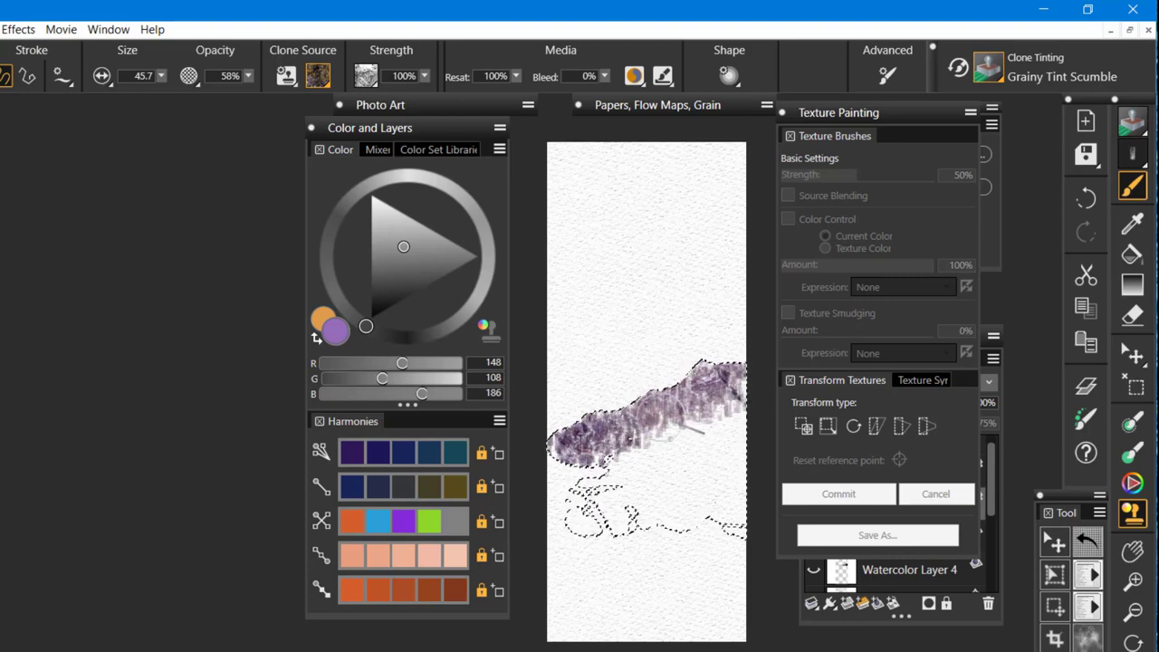
left_click_drag(721, 353, 741, 376)
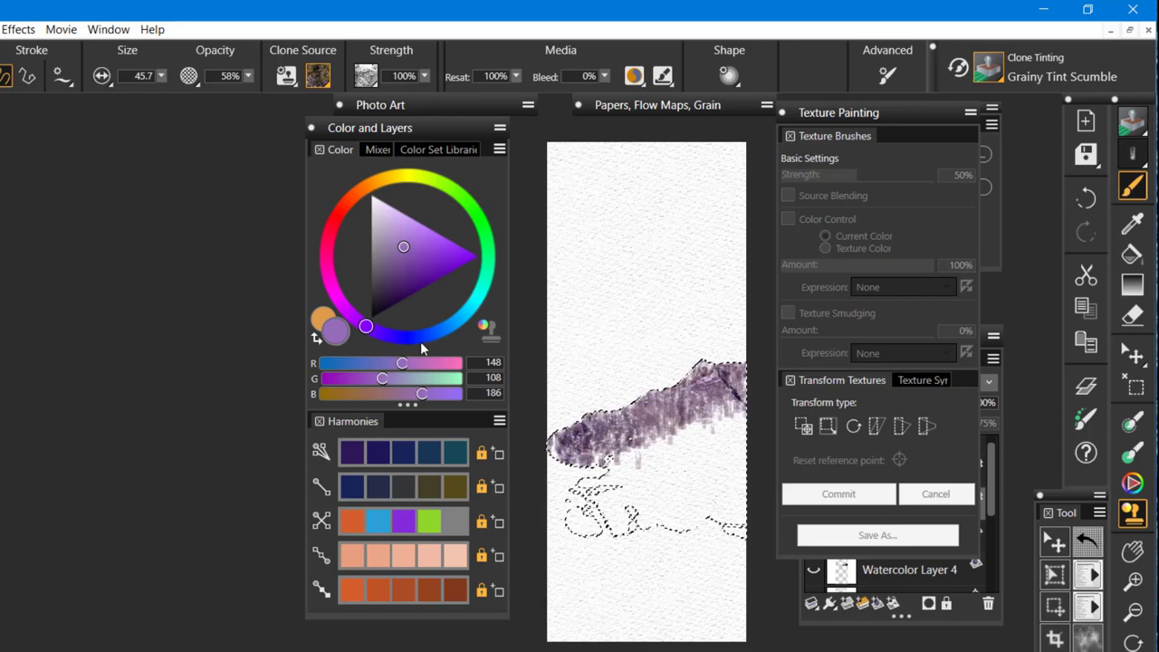
Paint olive-tan (R85 G73 B23) tinted rock texture over the lower land mass below the purple band
left_click(453, 592)
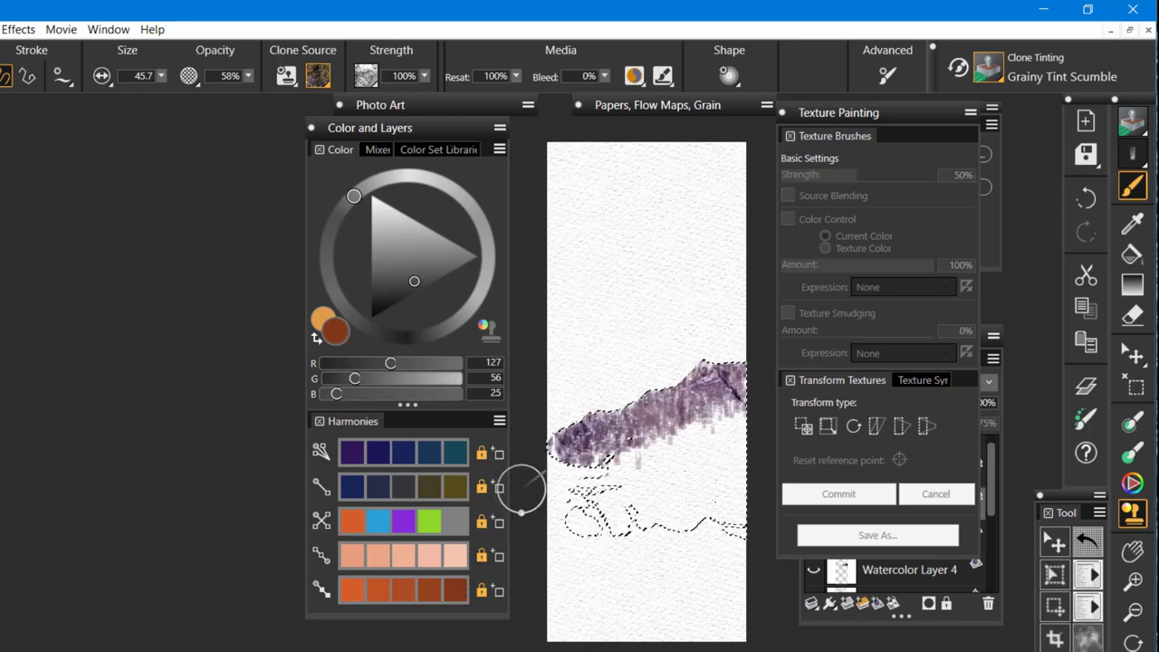
left_click(454, 491)
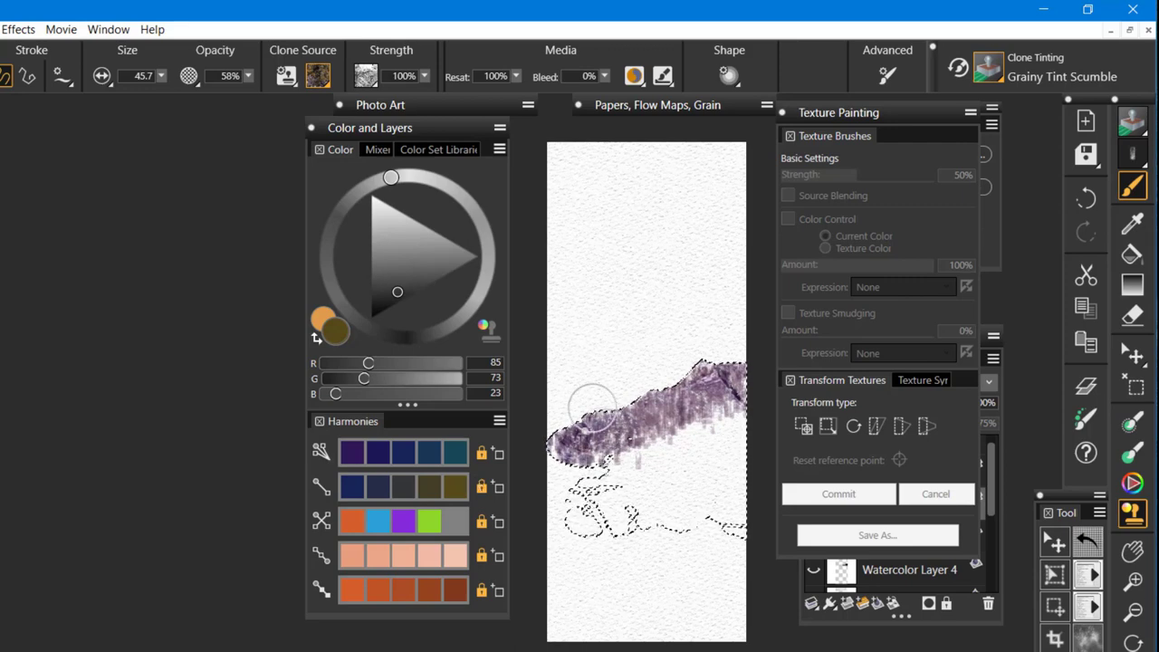
left_click(288, 77)
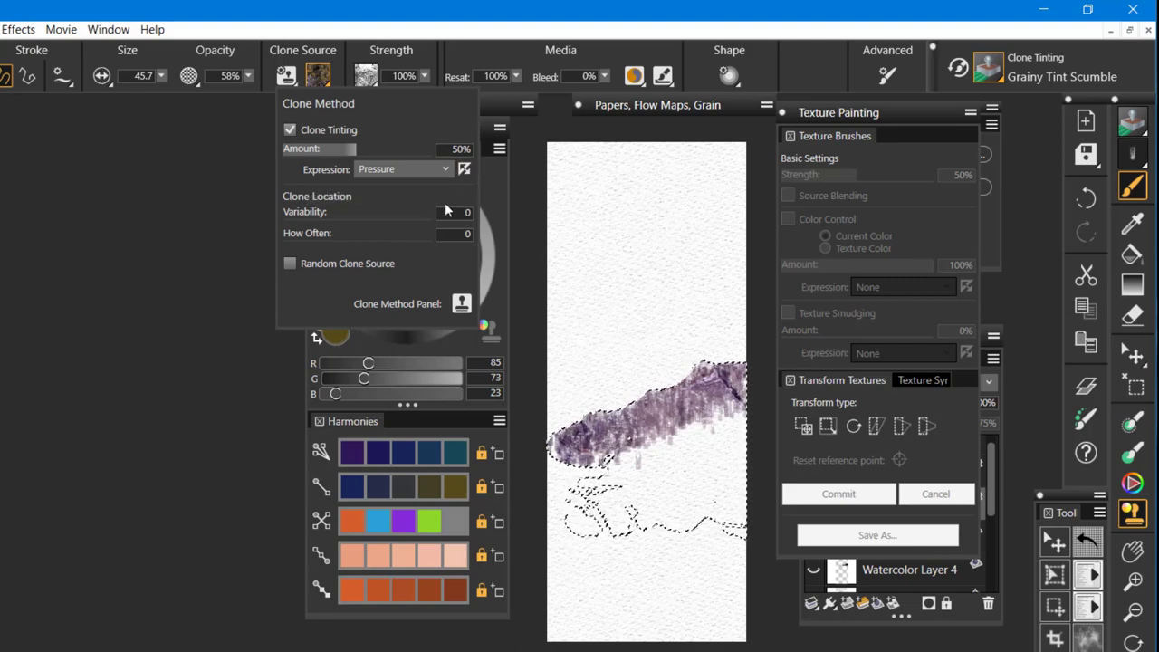
left_click(639, 463)
mouse_move(638, 463)
left_mouse_down()
mouse_move(623, 477)
mouse_move(664, 477)
mouse_move(669, 457)
left_mouse_up()
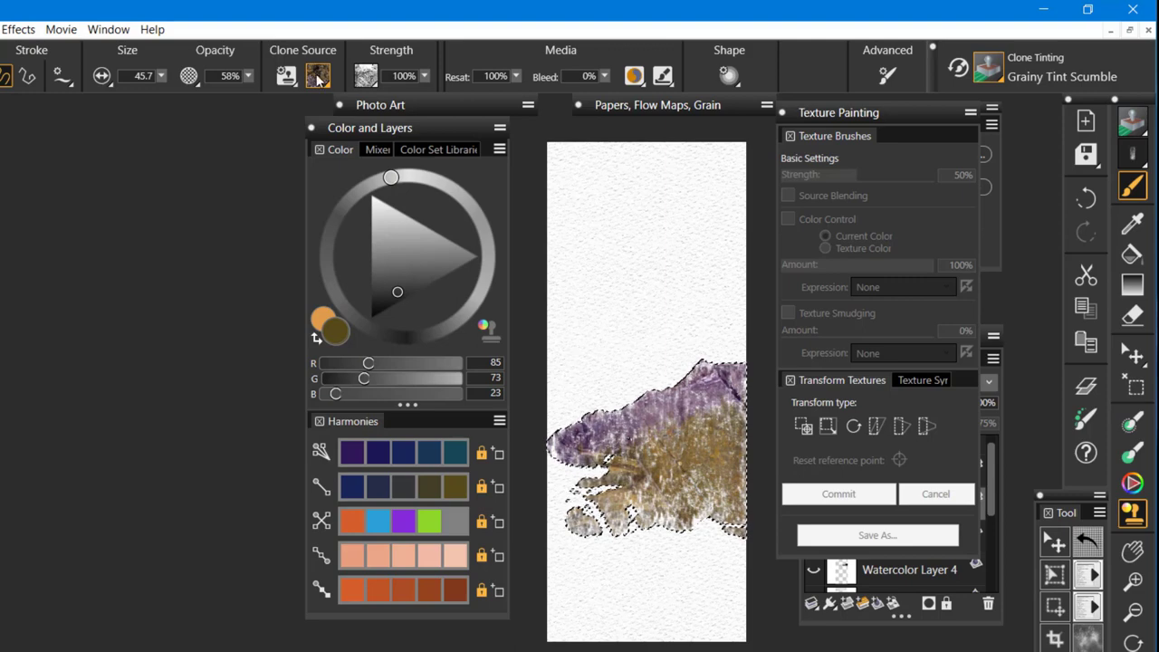
Paint dark teal tinted clone strokes into the shape's lower part
left_click(288, 77)
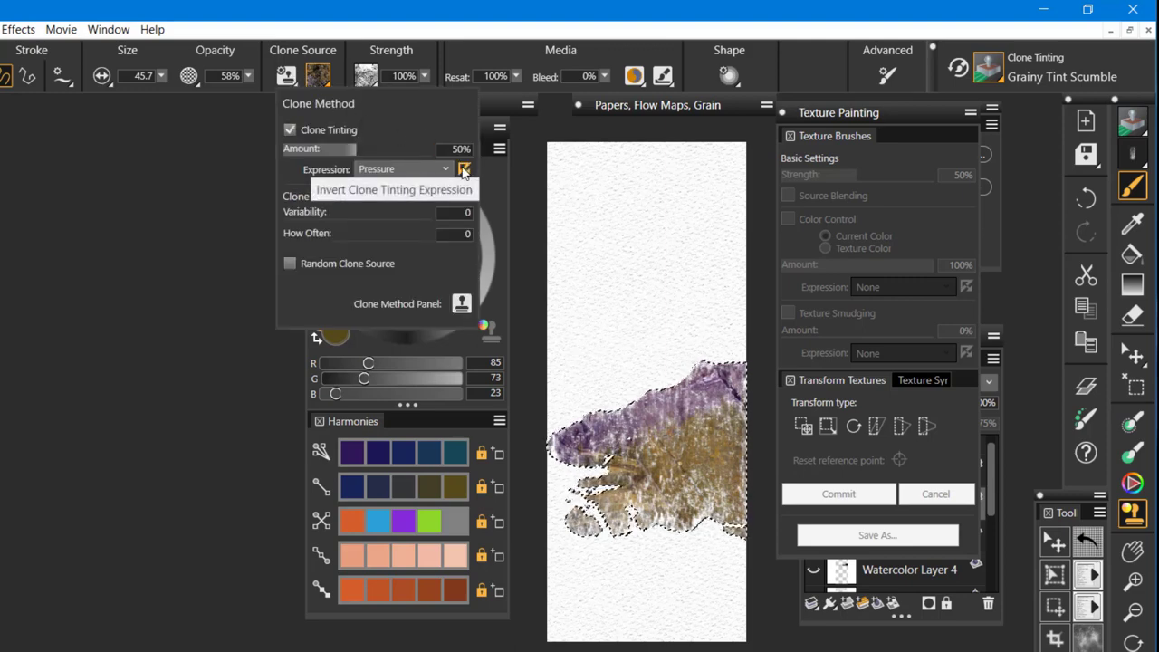
left_click(253, 435)
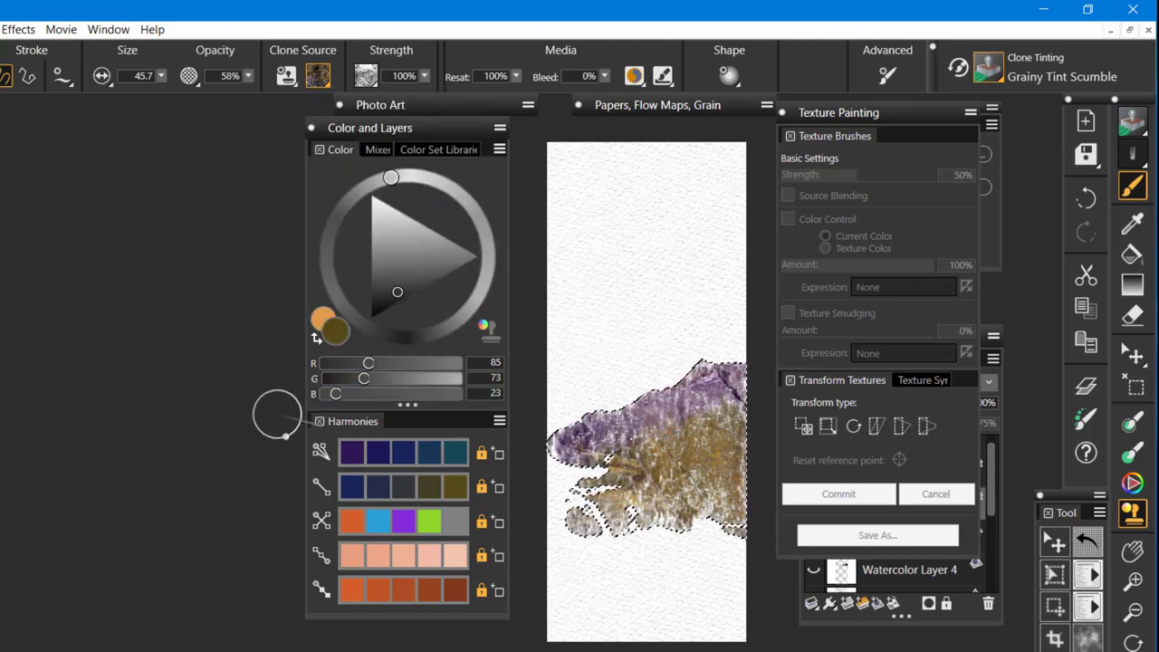
left_click(457, 455)
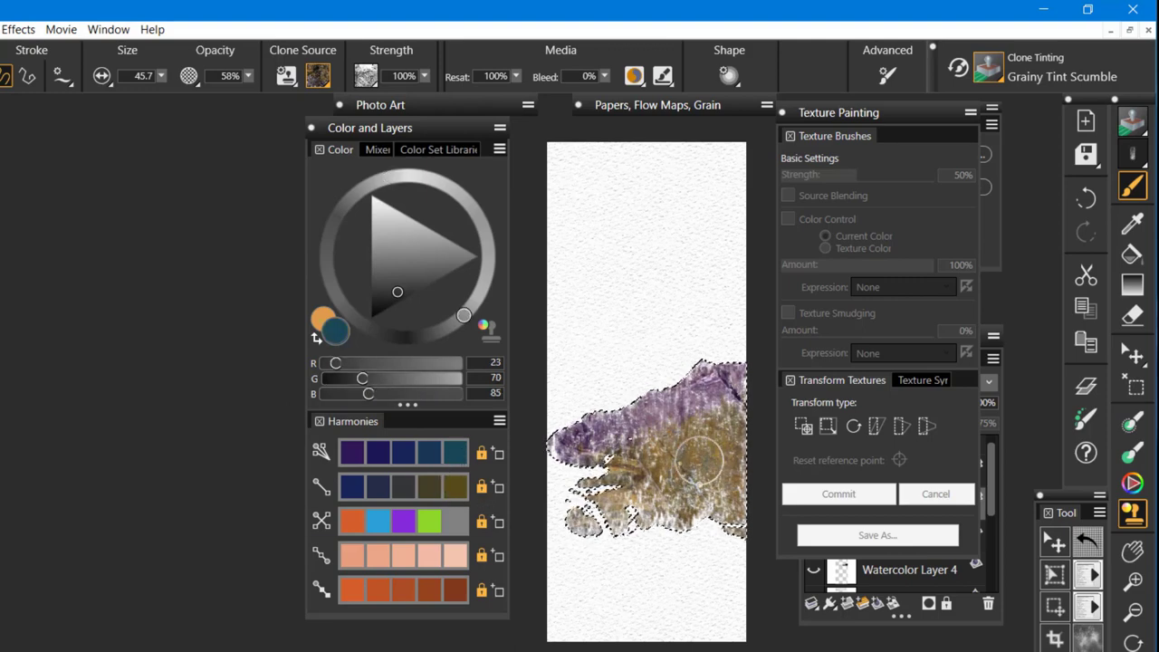
left_click_drag(640, 489, 589, 512)
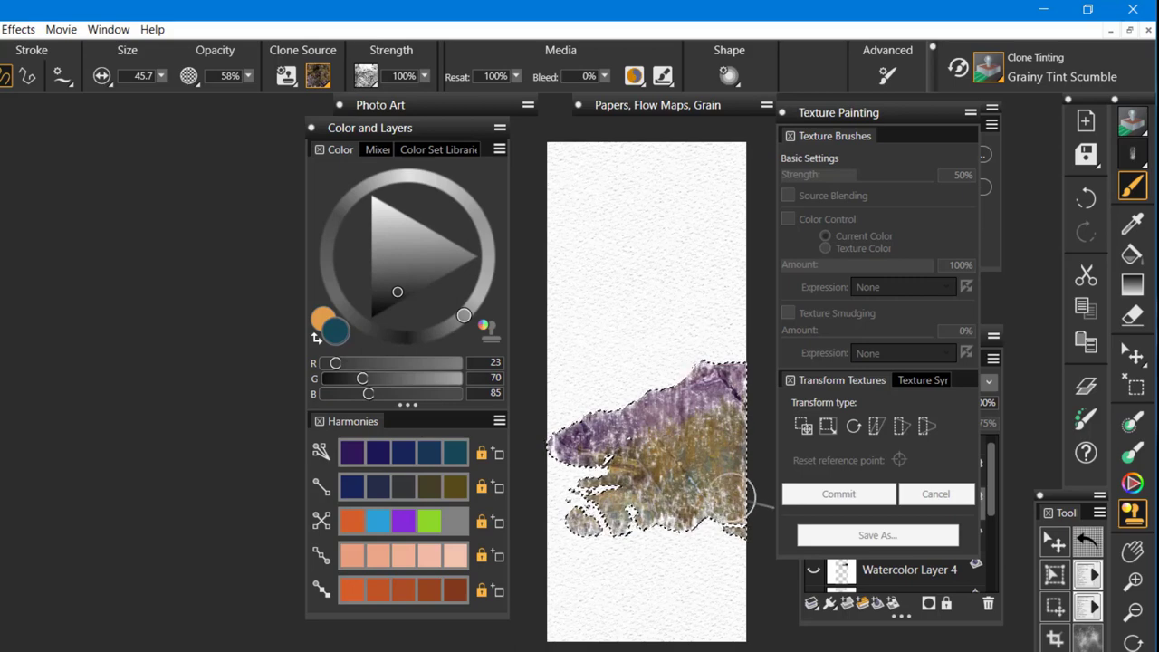
Paint orange-rust (R214 G94 B42) texture into the lower left, then reselect dark navy
left_click(352, 485)
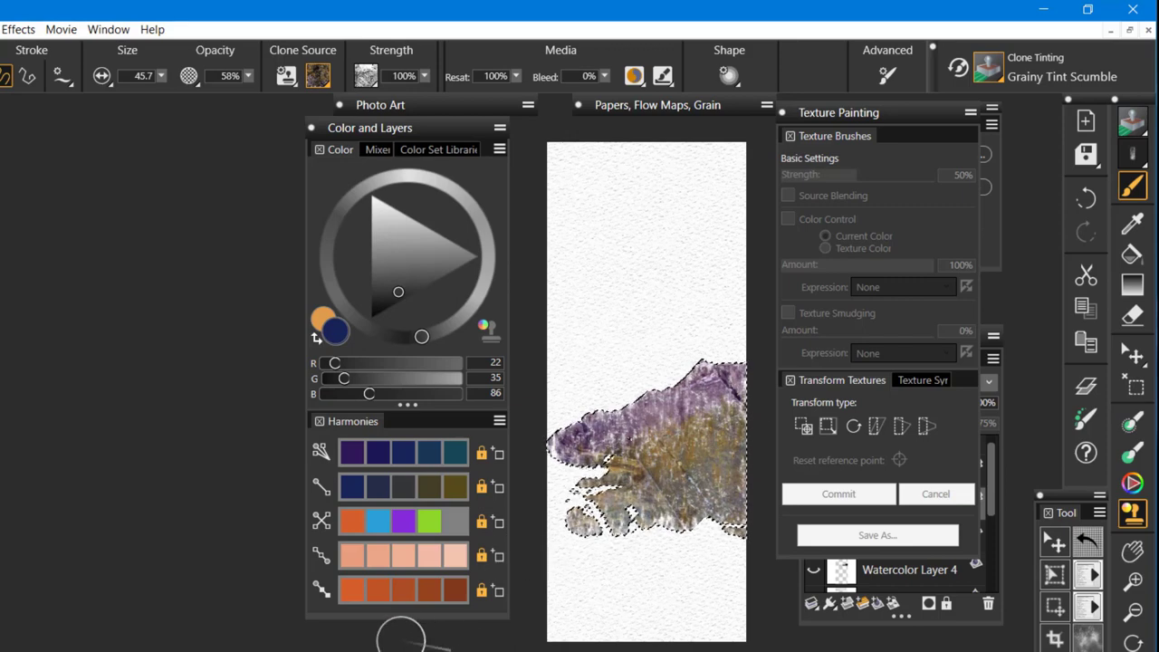
left_click(352, 594)
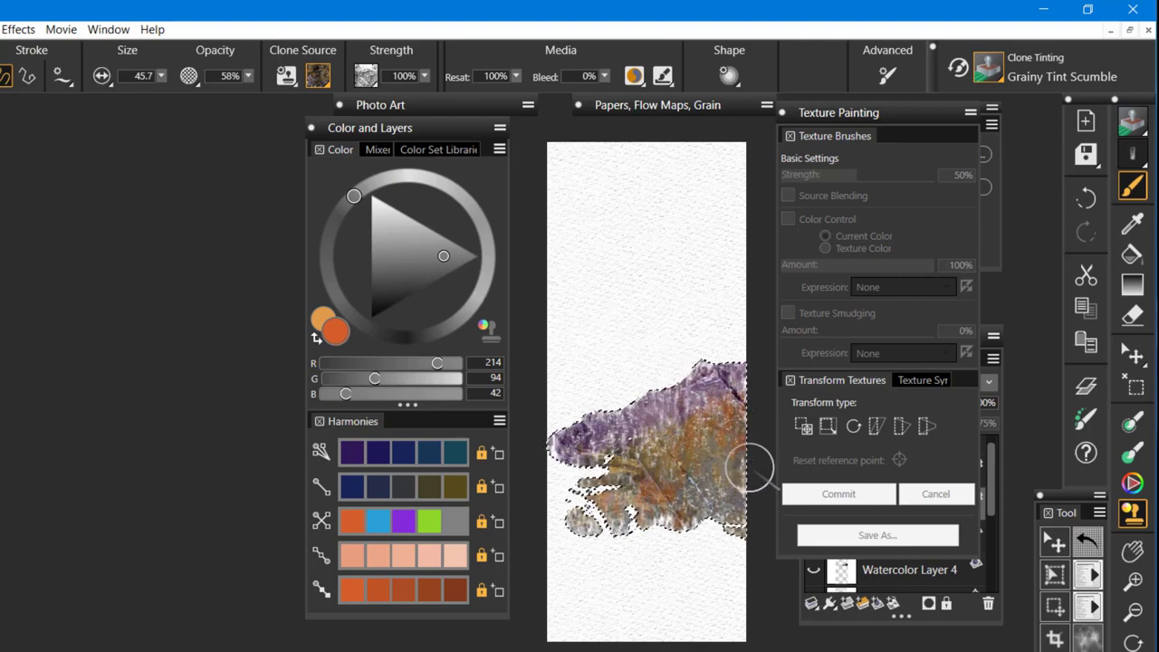
left_click_drag(517, 628, 603, 448)
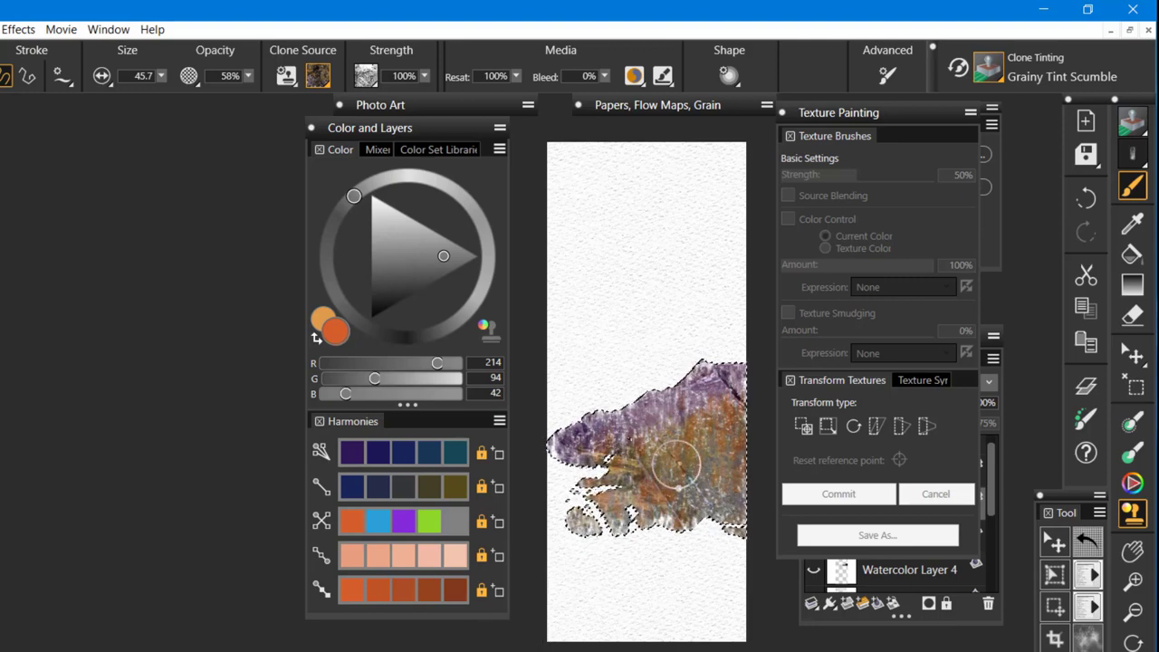
left_click(365, 486)
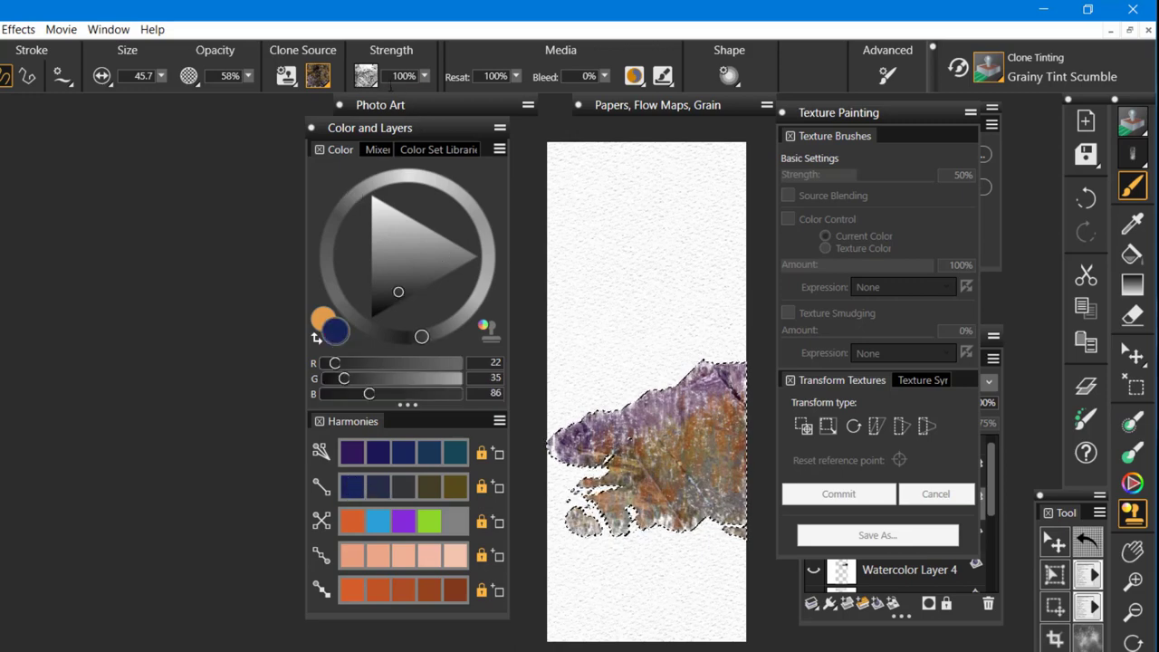
Clone from the embedded Clone Tinting Practice 002 image and paint dark teal tree detail
left_click(318, 76)
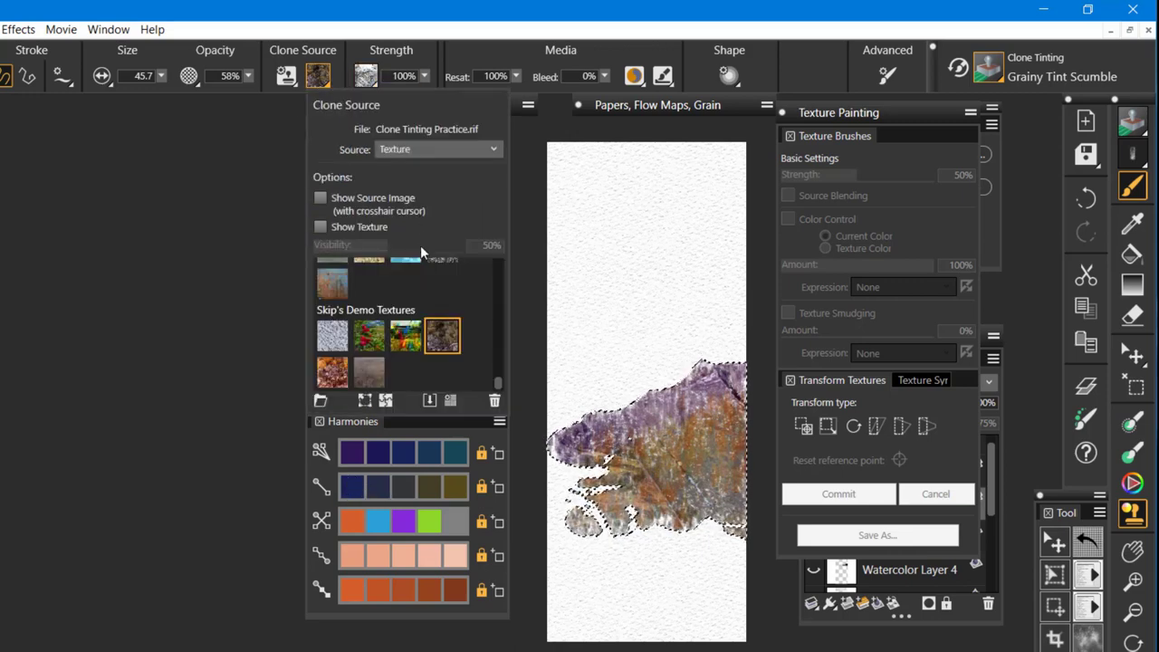
left_click(468, 148)
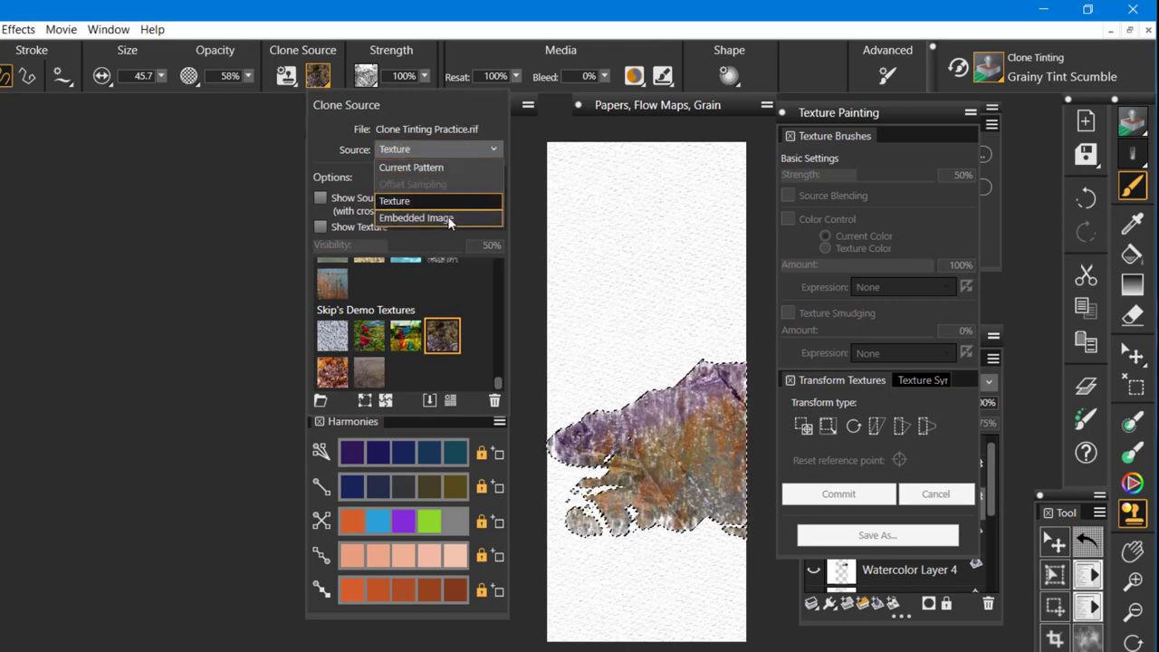
left_click(435, 217)
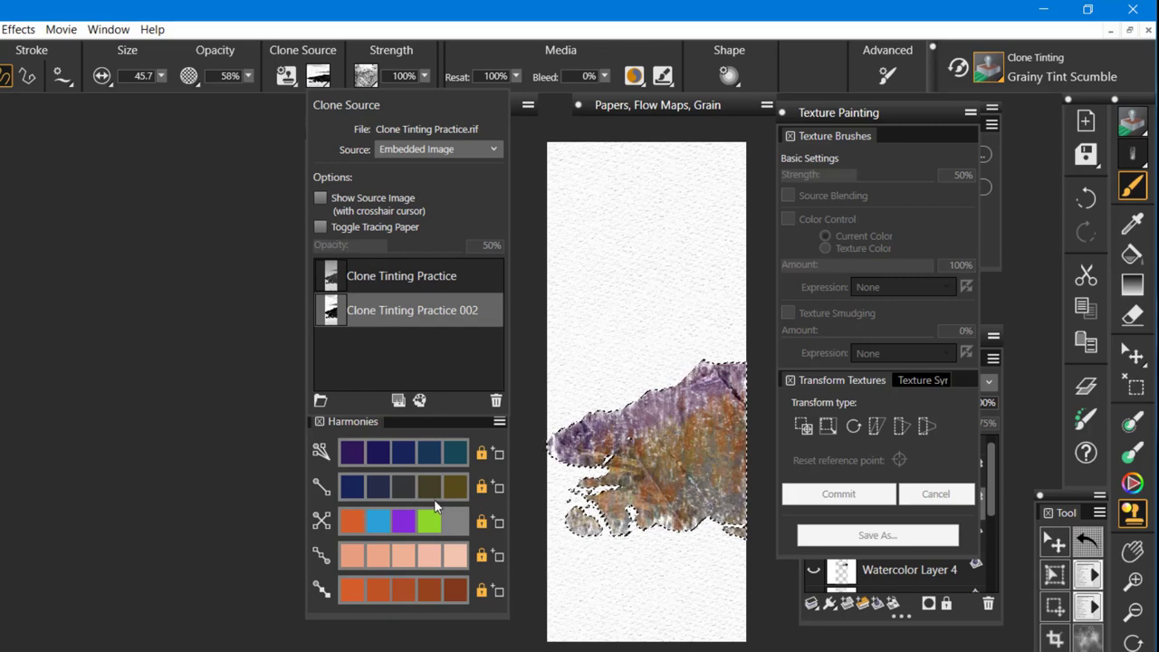
left_click(462, 453)
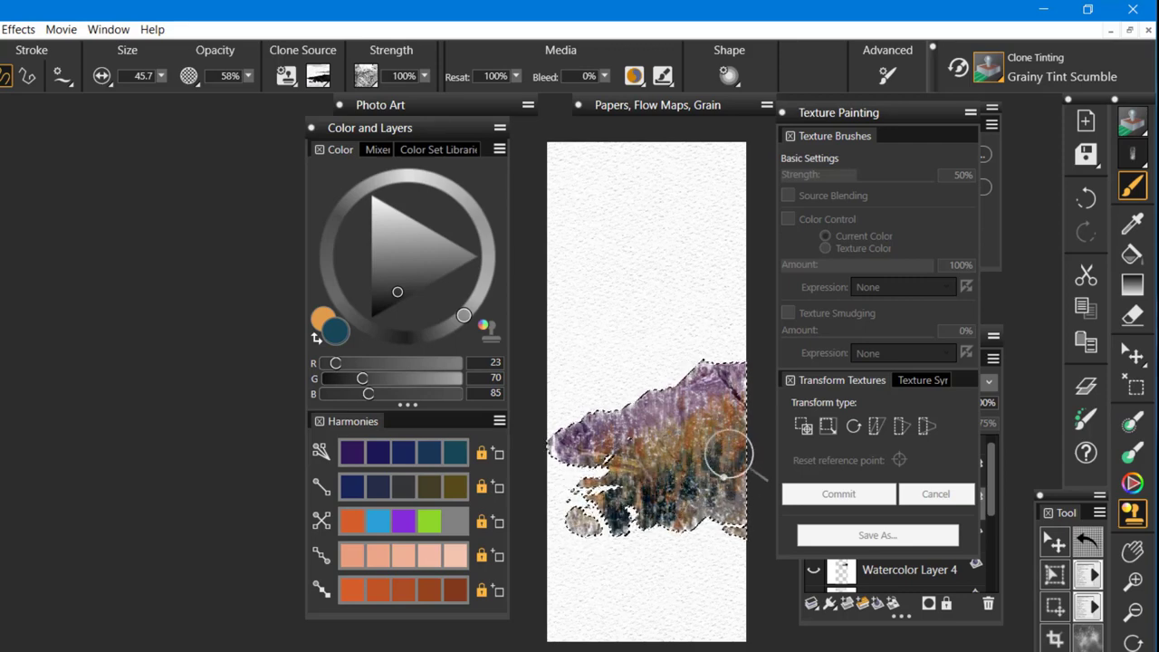
left_click_drag(717, 461, 666, 480)
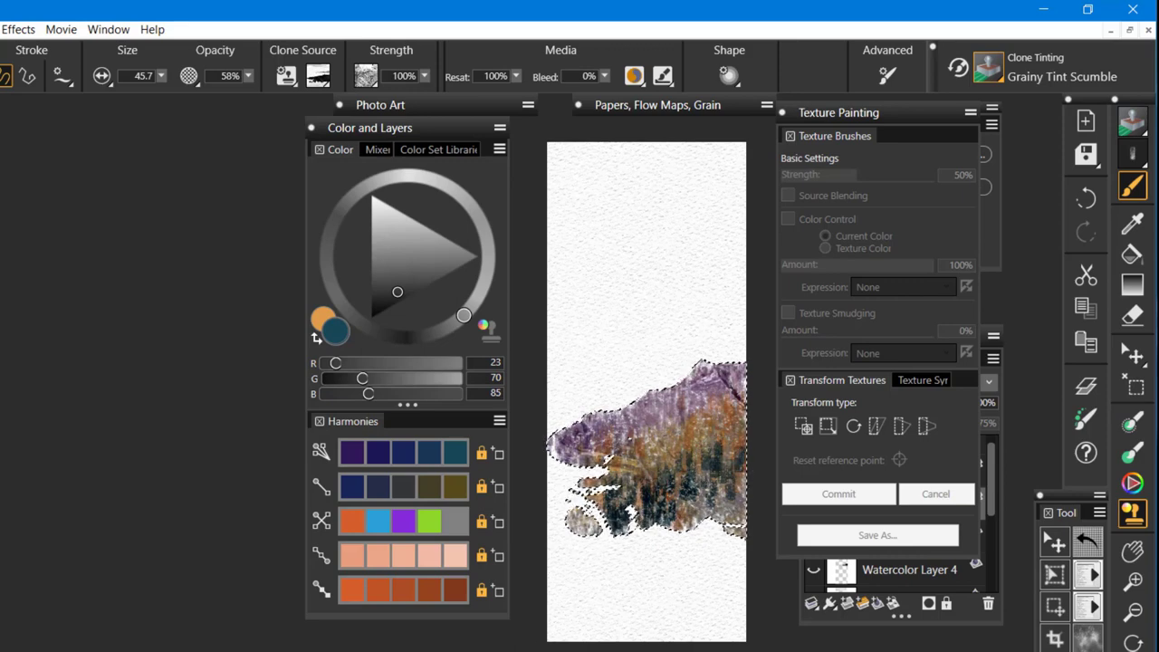
Shrink the brush to 15.2 and paint orange-tinted detail into the lower-left edge
left_click(455, 555)
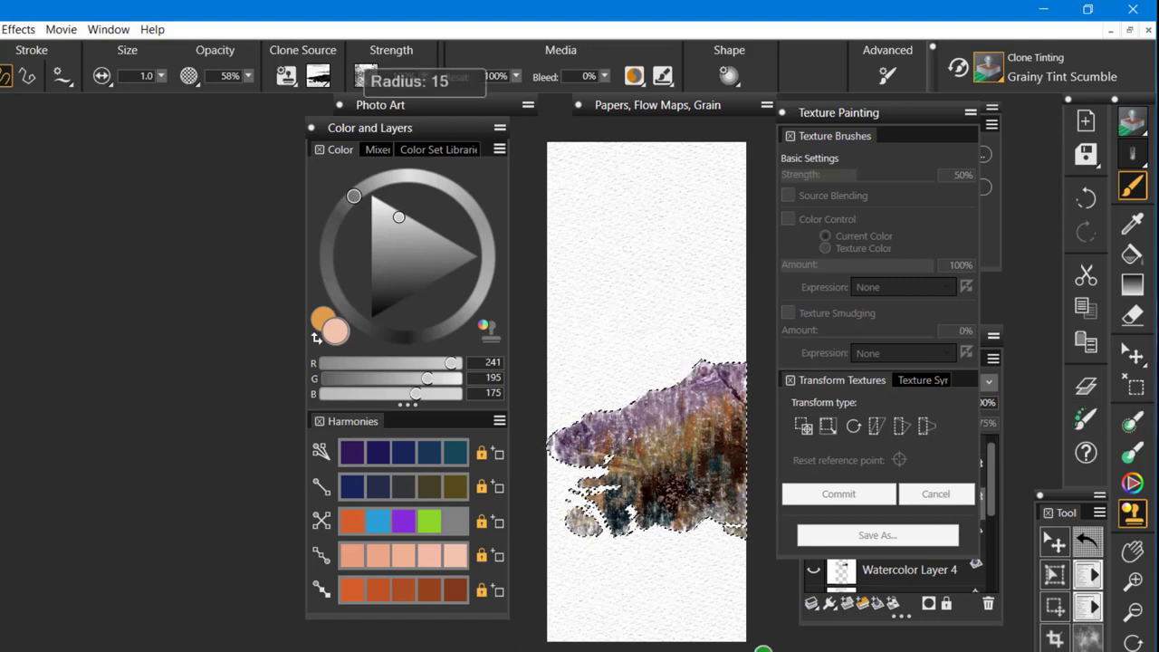
left_click_drag(763, 649, 763, 648)
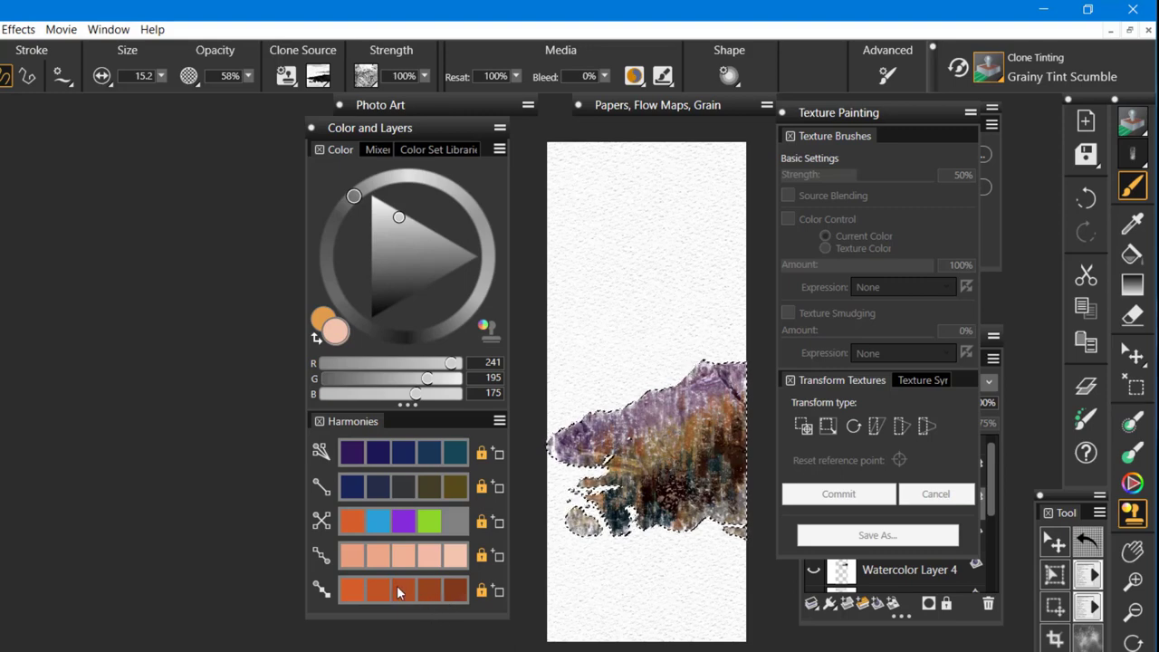
left_click(349, 590)
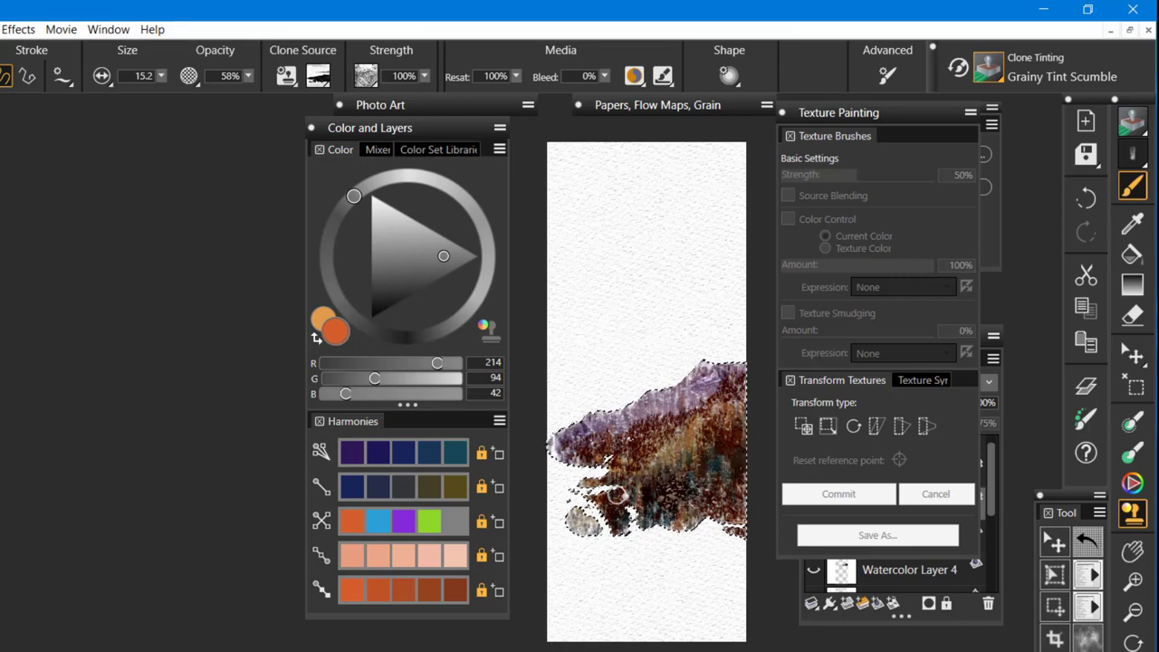
mouse_move(571, 514)
left_mouse_down()
mouse_move(580, 533)
mouse_move(574, 483)
left_mouse_up()
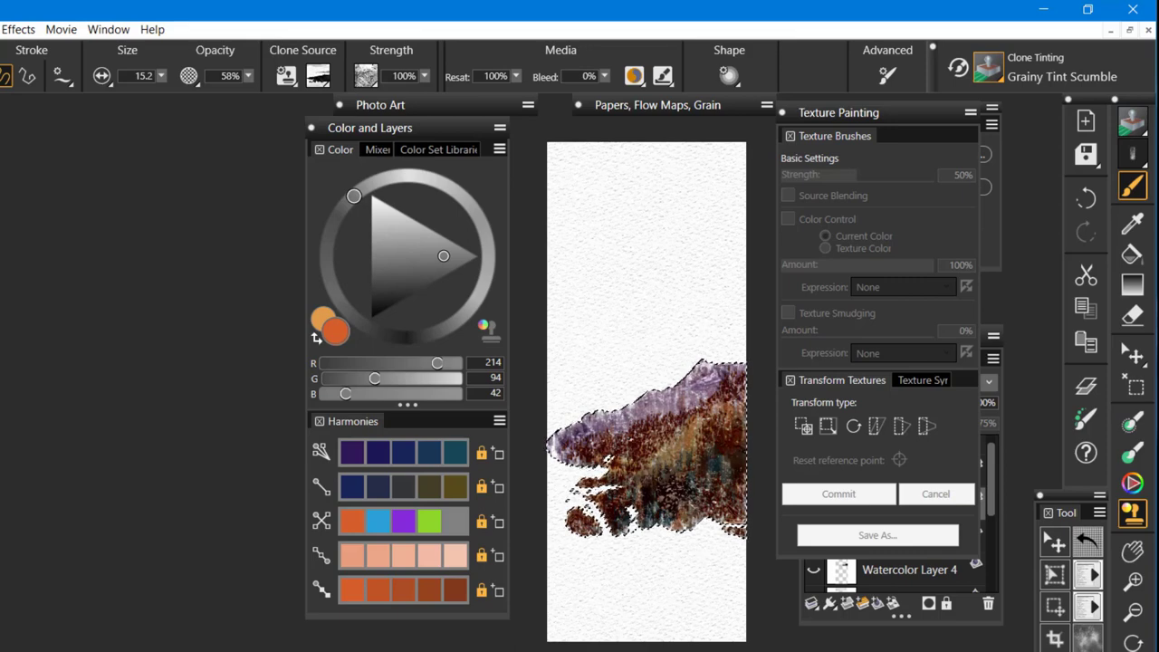
Switch to the Grainy Tint Knife and sweep dark olive strokes in from the right edge
key("Escape")
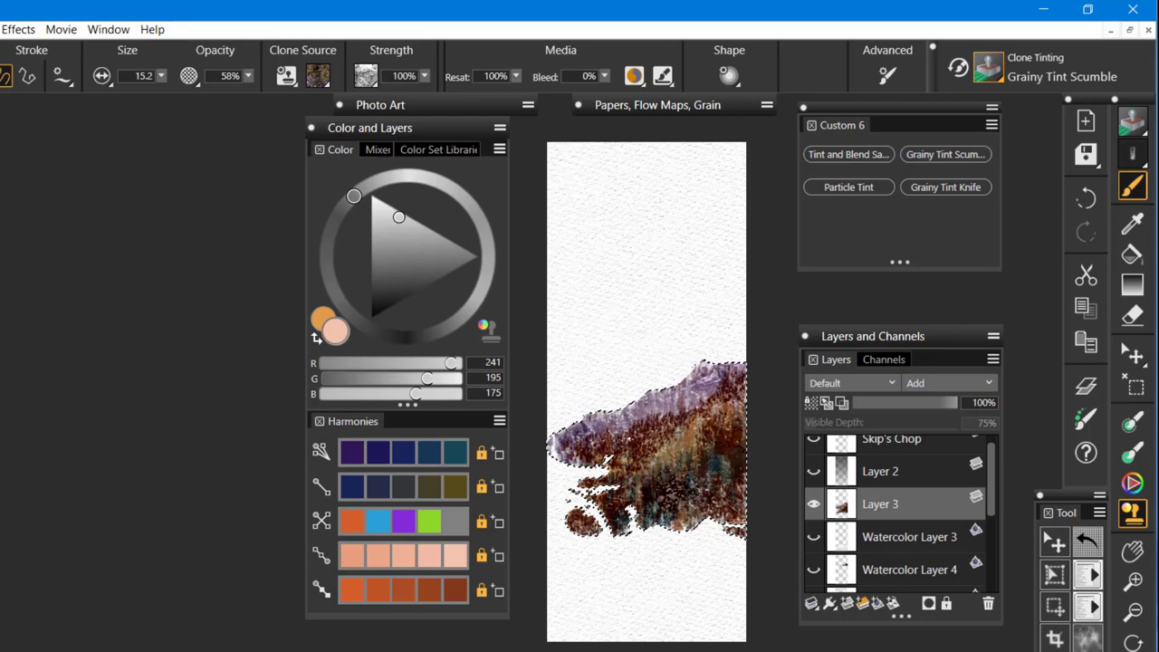
left_click(959, 186)
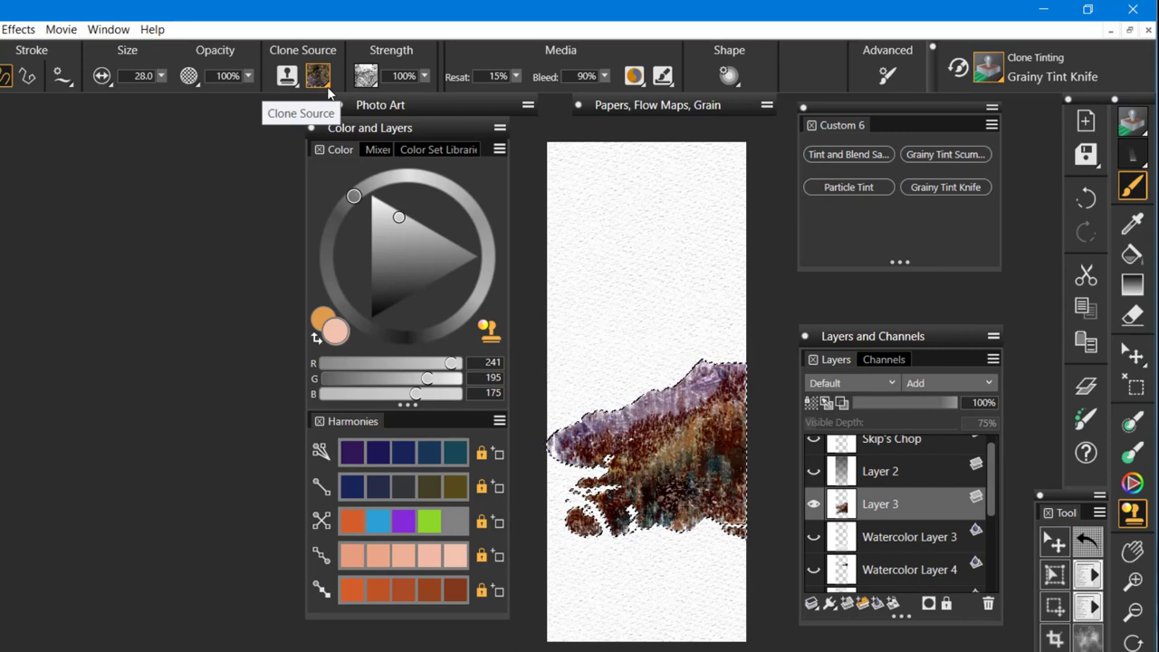
left_click(459, 490)
left_click(435, 492)
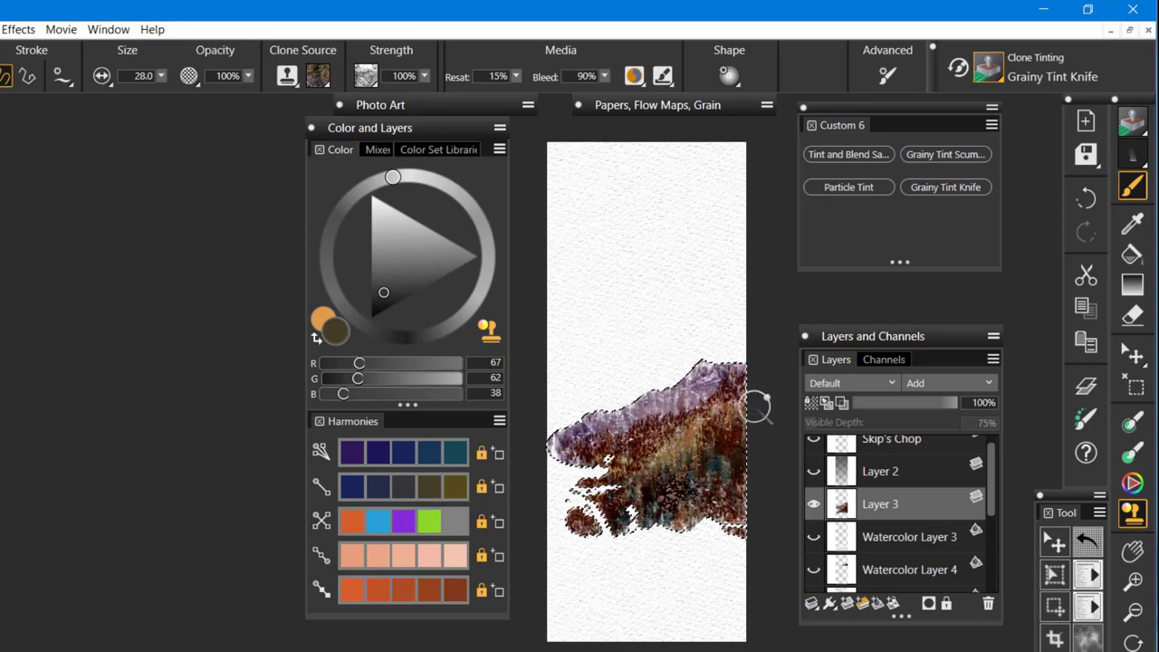
mouse_move(752, 407)
left_mouse_down()
mouse_move(706, 405)
mouse_move(597, 444)
left_mouse_up()
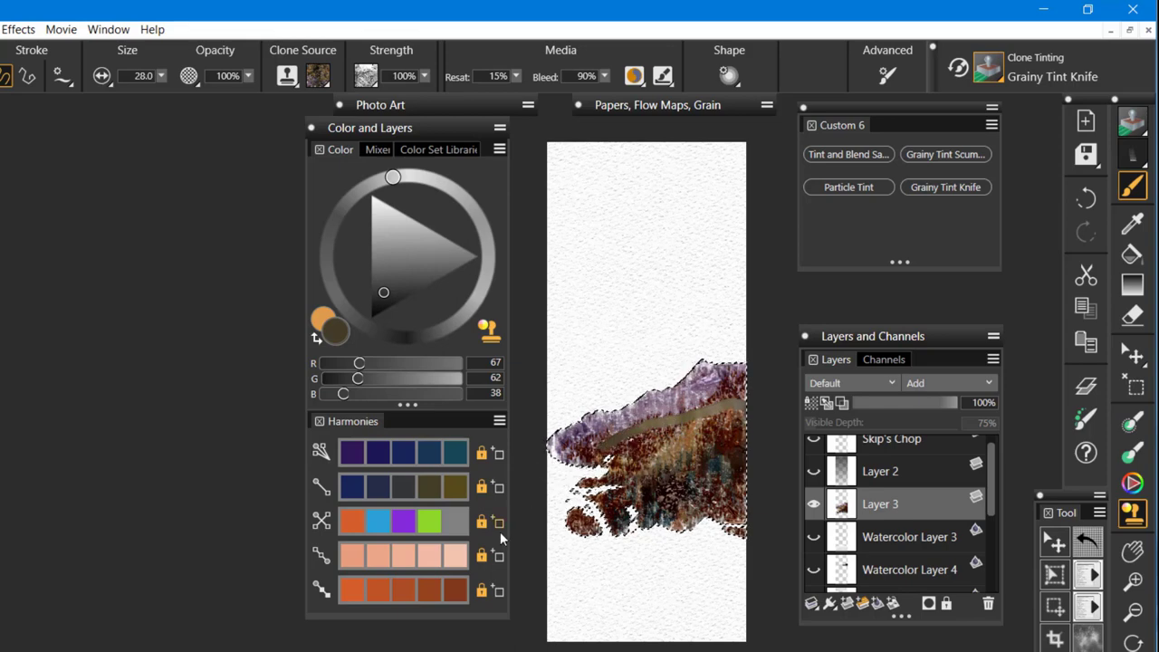
left_click_drag(734, 396, 592, 456)
mouse_move(747, 416)
left_mouse_down()
mouse_move(714, 414)
mouse_move(675, 439)
left_mouse_up()
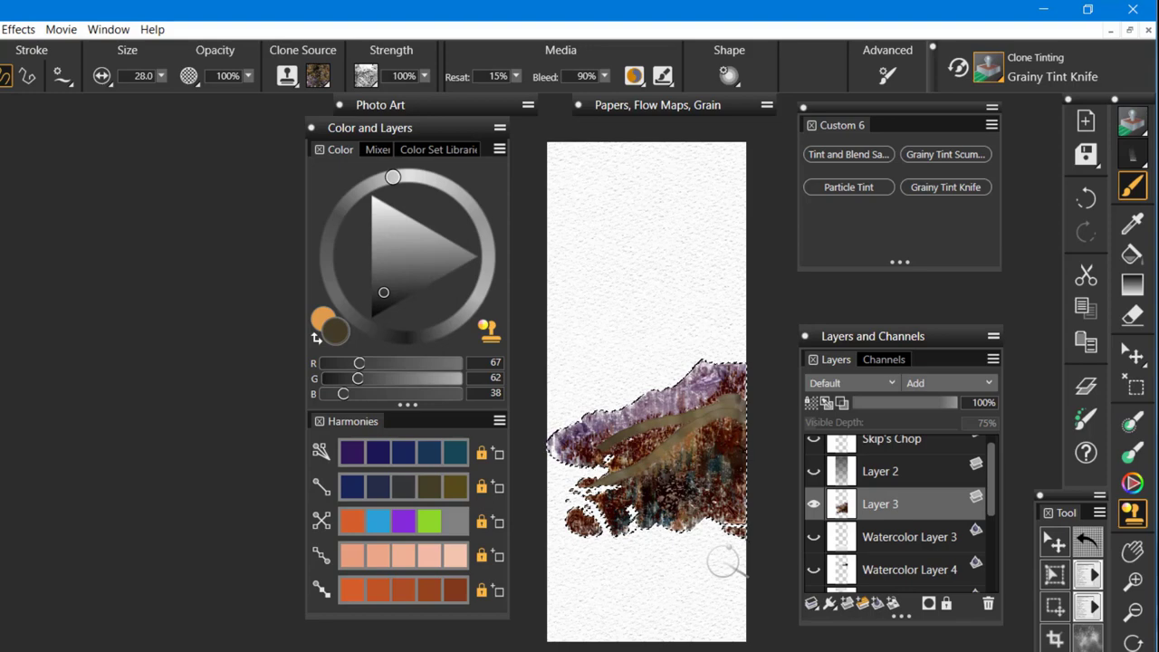
Add lighter olive diagonal strokes across the shape, undoing the unwanted ones
left_click(455, 488)
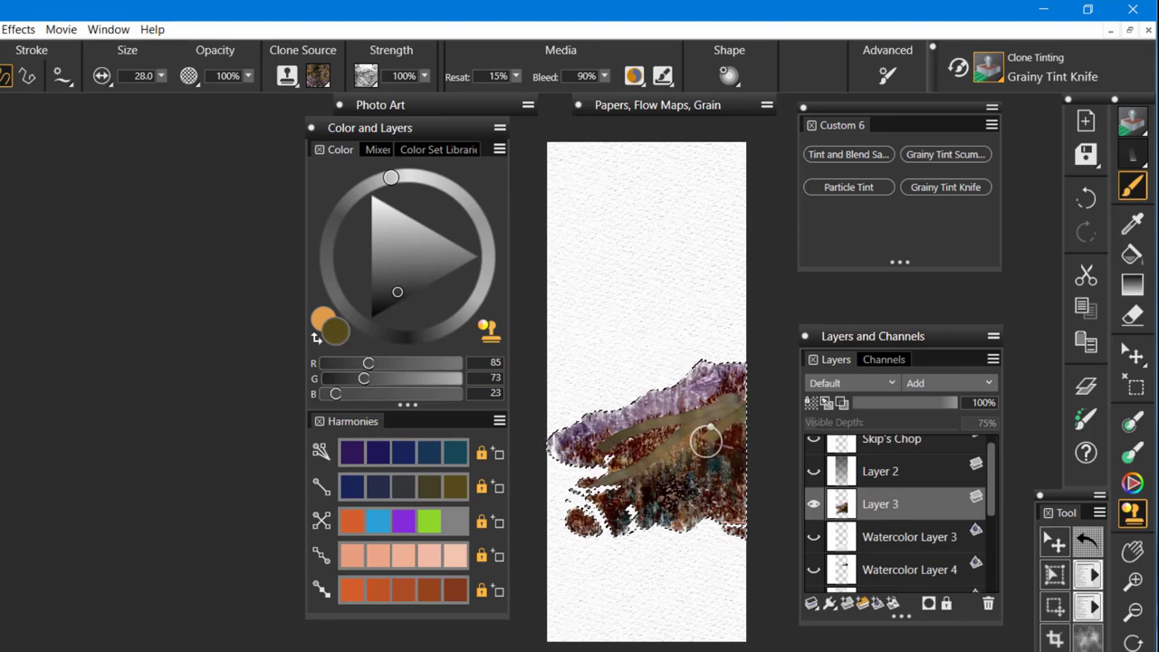
mouse_move(706, 442)
left_mouse_down()
mouse_move(585, 575)
mouse_move(691, 457)
mouse_move(737, 437)
mouse_move(730, 447)
mouse_move(726, 427)
mouse_move(744, 414)
mouse_move(654, 525)
left_mouse_up()
key("ctrl+z")
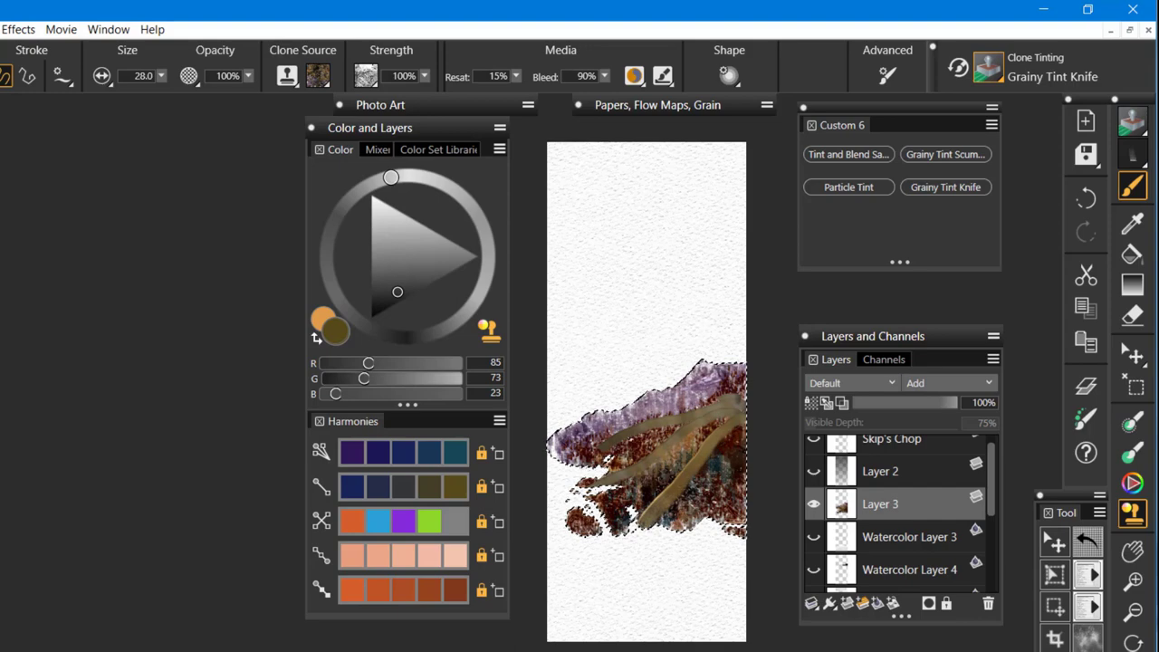
key("ctrl+z")
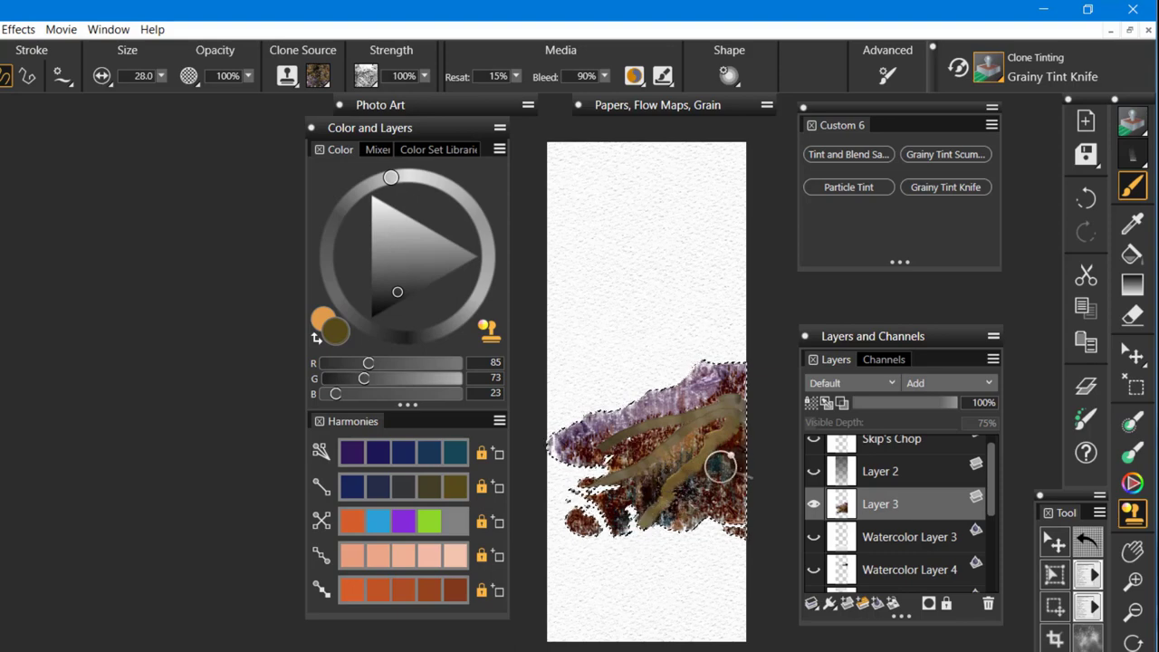
left_click_drag(683, 491, 673, 518)
key("ctrl+z")
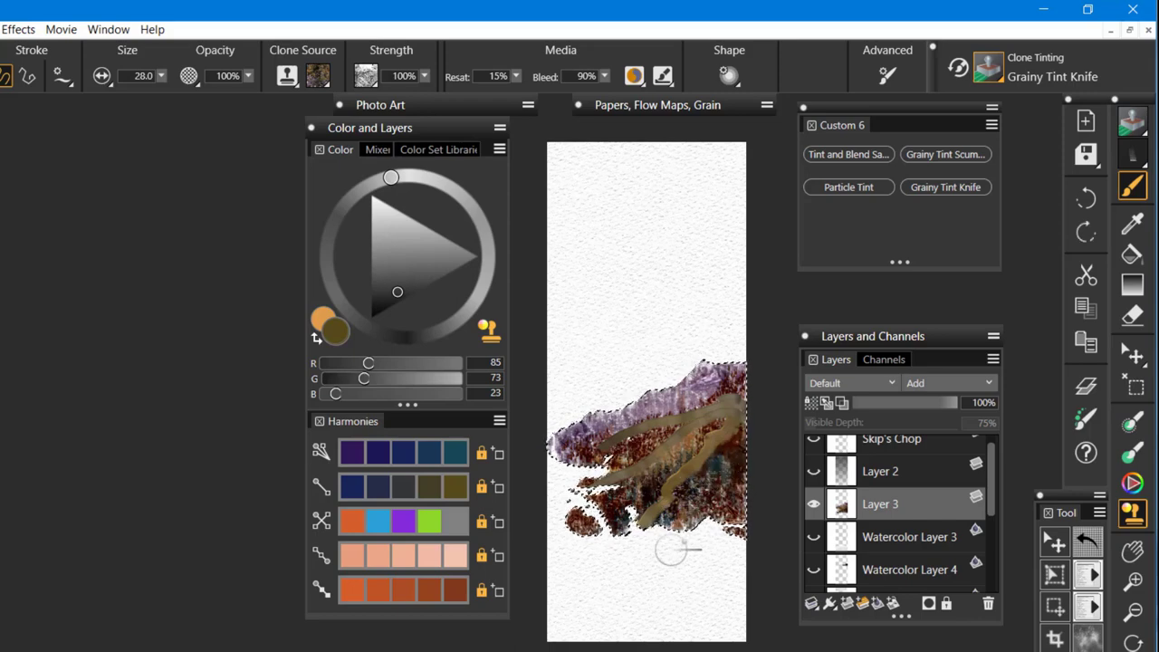
Set the clone source back to the embedded image and undo the last stroke
left_click(318, 76)
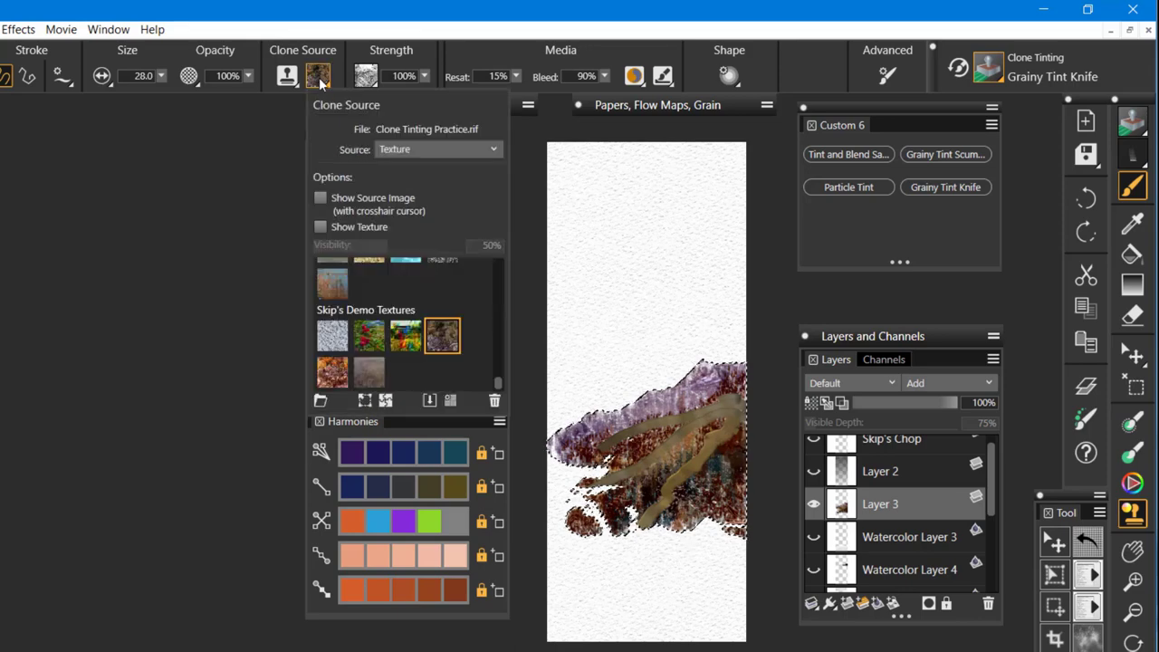
left_click(494, 152)
left_click(444, 217)
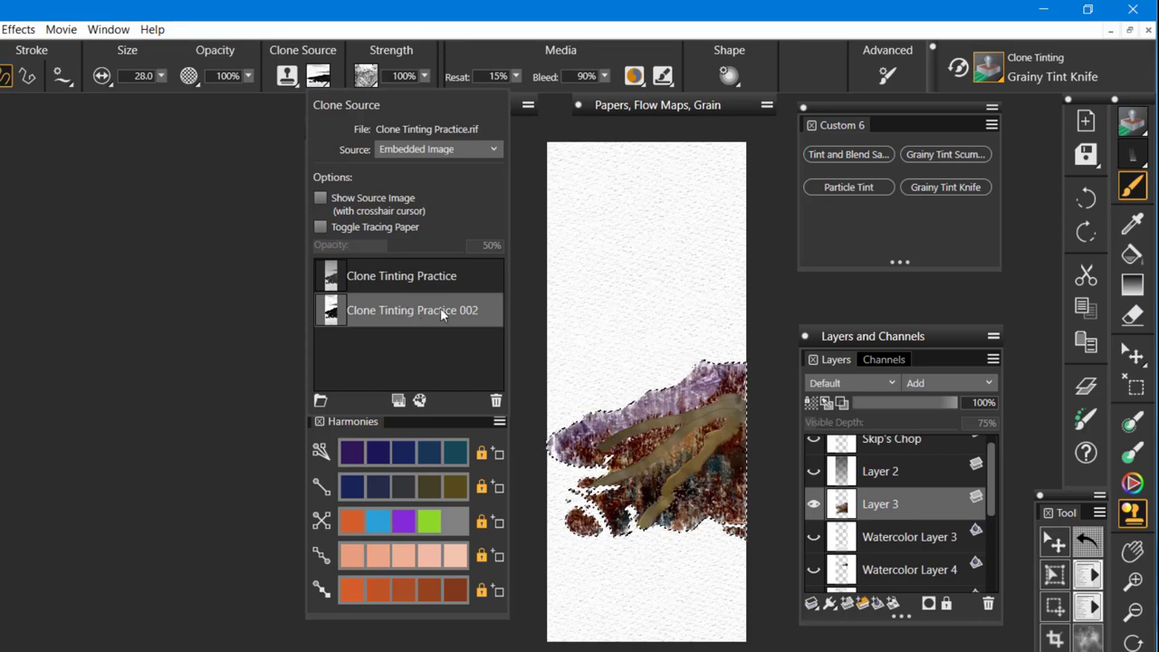
left_click(756, 432)
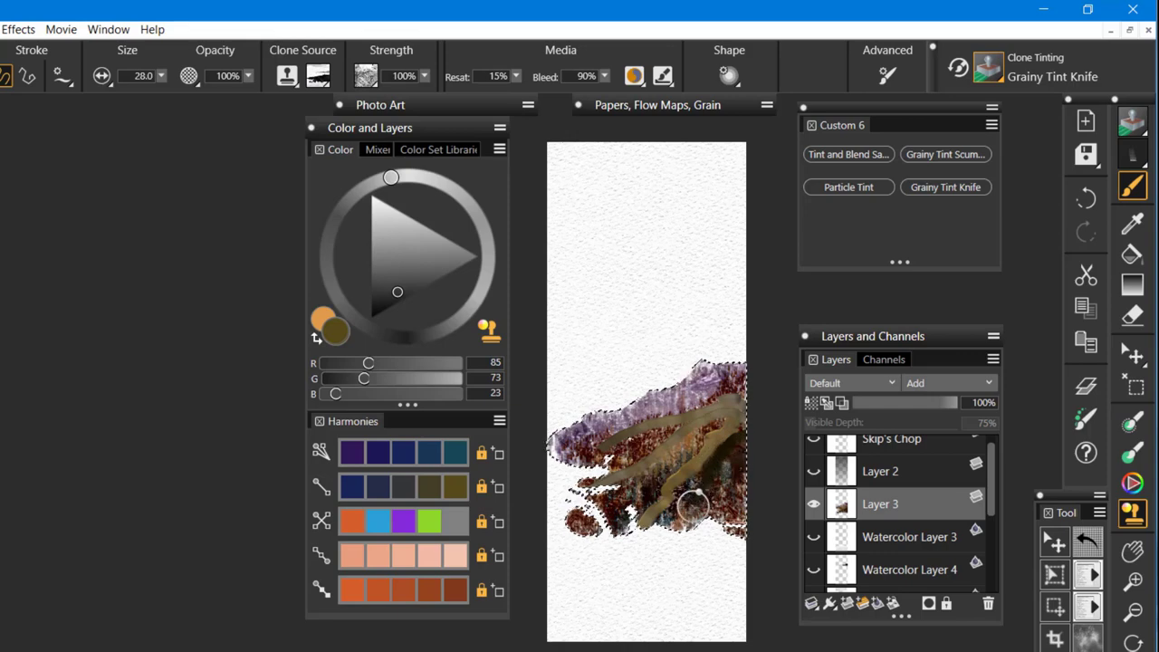
key("ctrl+z")
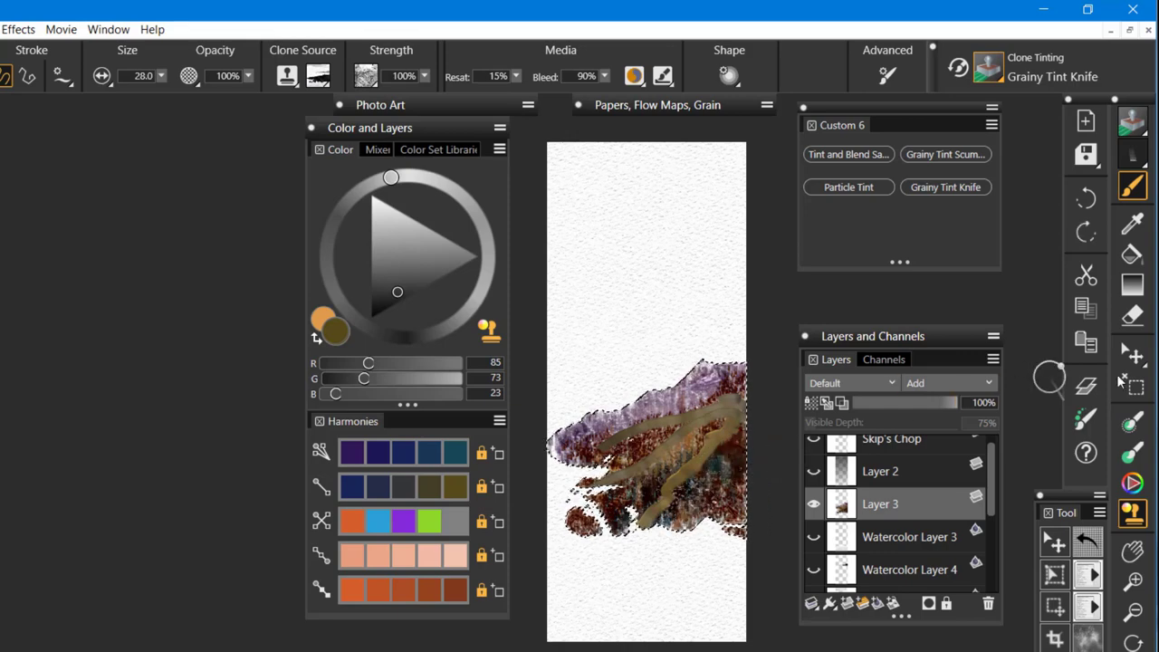
Smear the tan streaks with the knife at 56.6, then shrink it to 6.8 and pick peach
left_click_drag(770, 625, 803, 641)
left_click(751, 444)
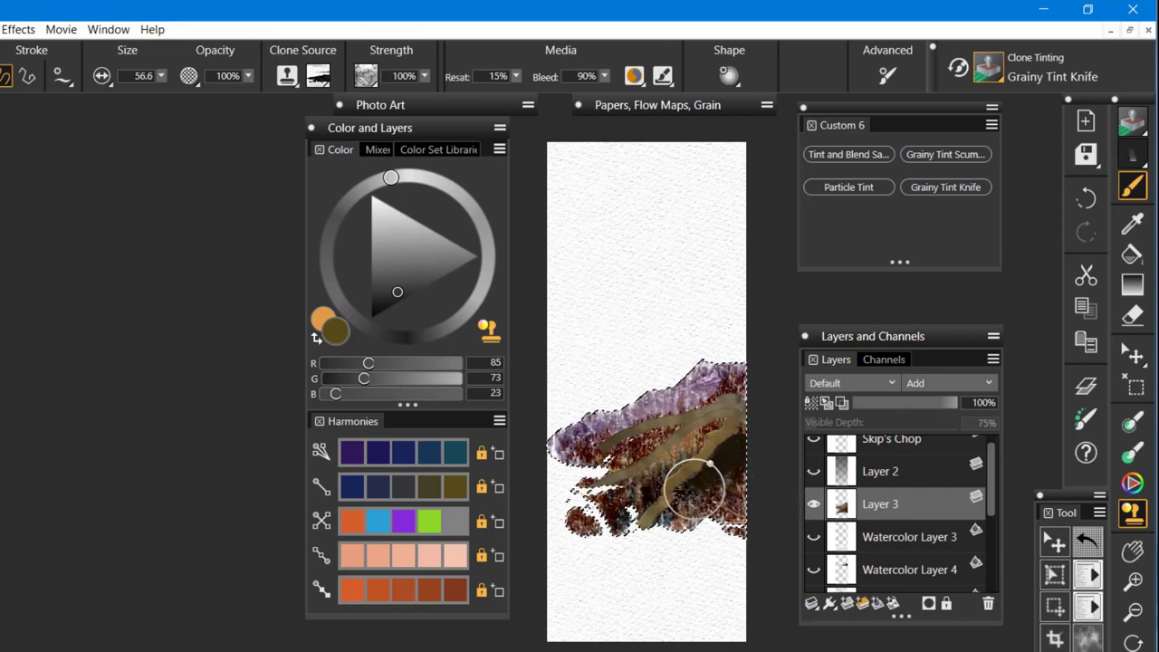
mouse_move(725, 478)
left_mouse_down()
mouse_move(667, 504)
mouse_move(664, 522)
left_mouse_up()
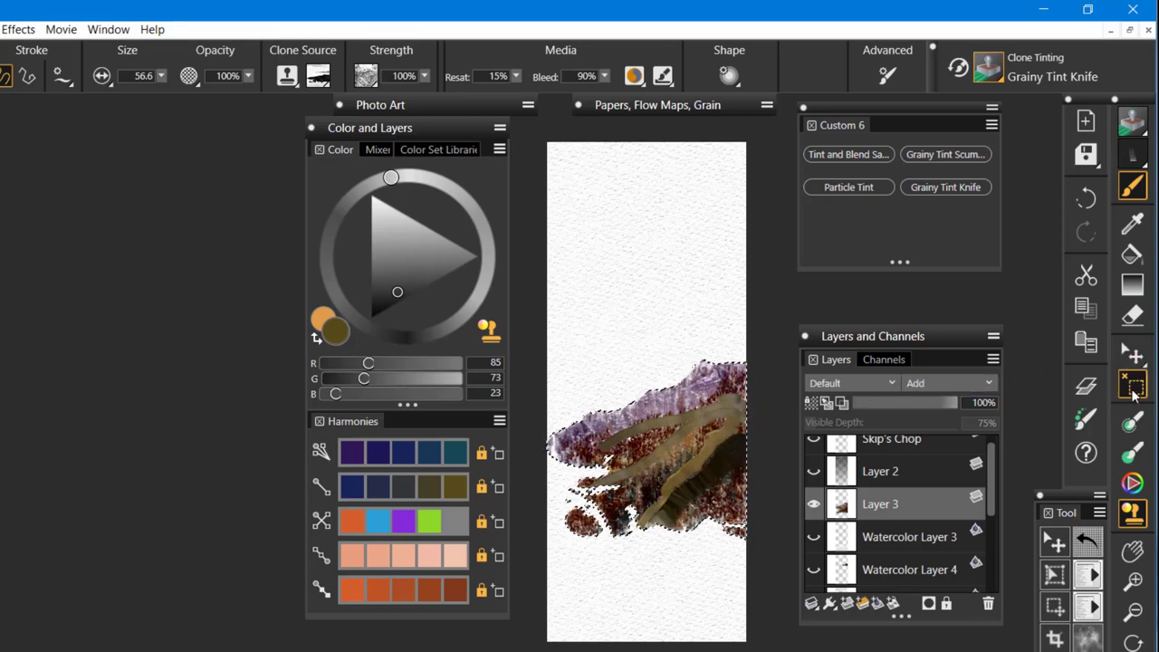
left_click_drag(774, 562, 774, 560)
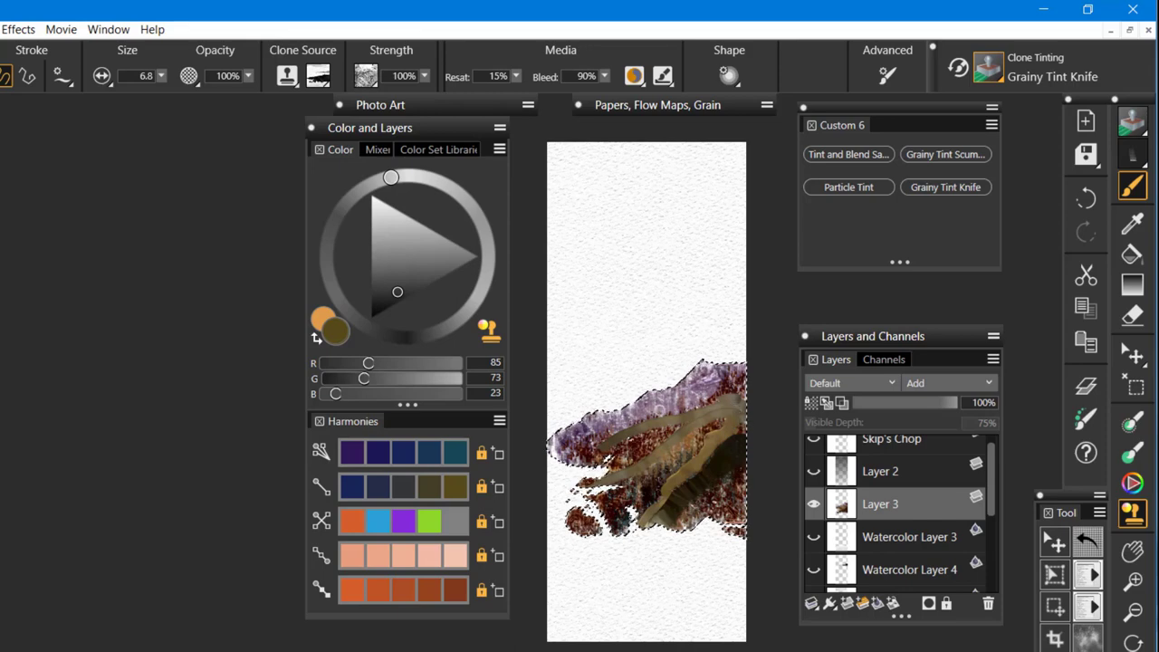
left_click(462, 555)
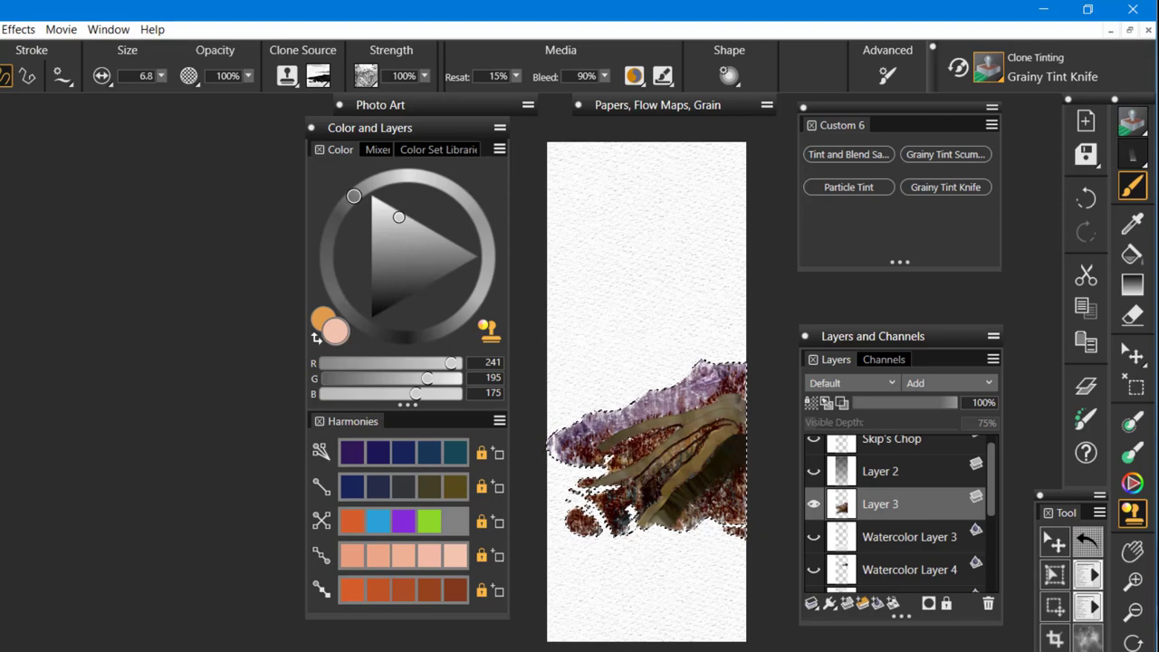
Switch to Grainy Tint Scumble and clone from the Bright Rocks texture
left_click(955, 156)
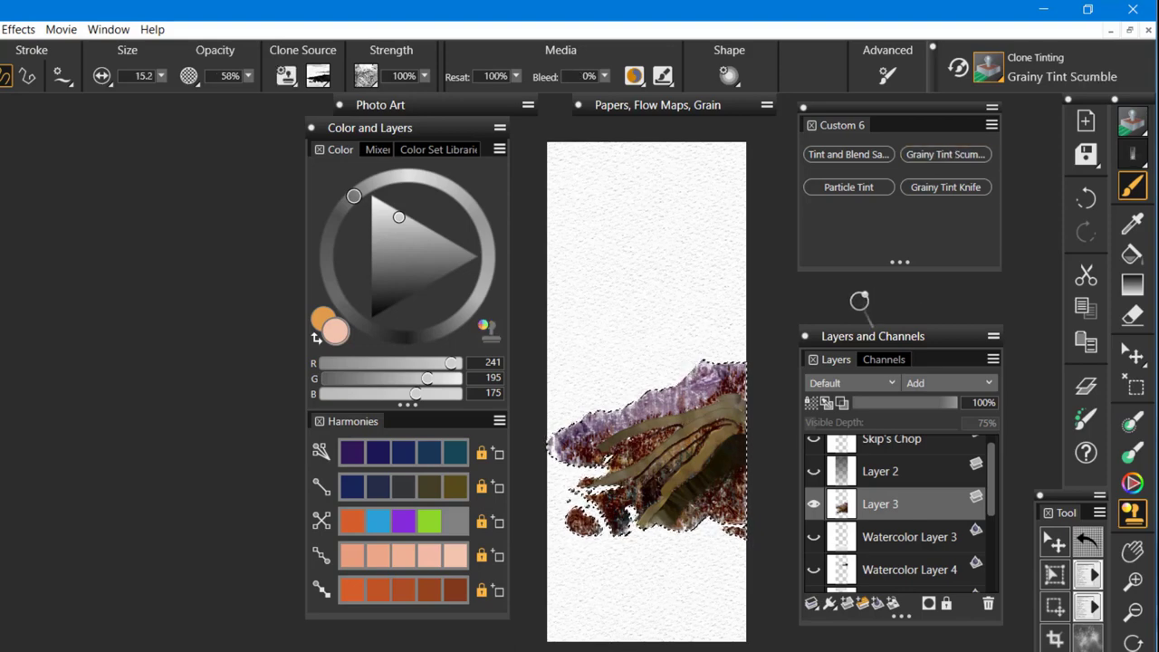
left_click(317, 75)
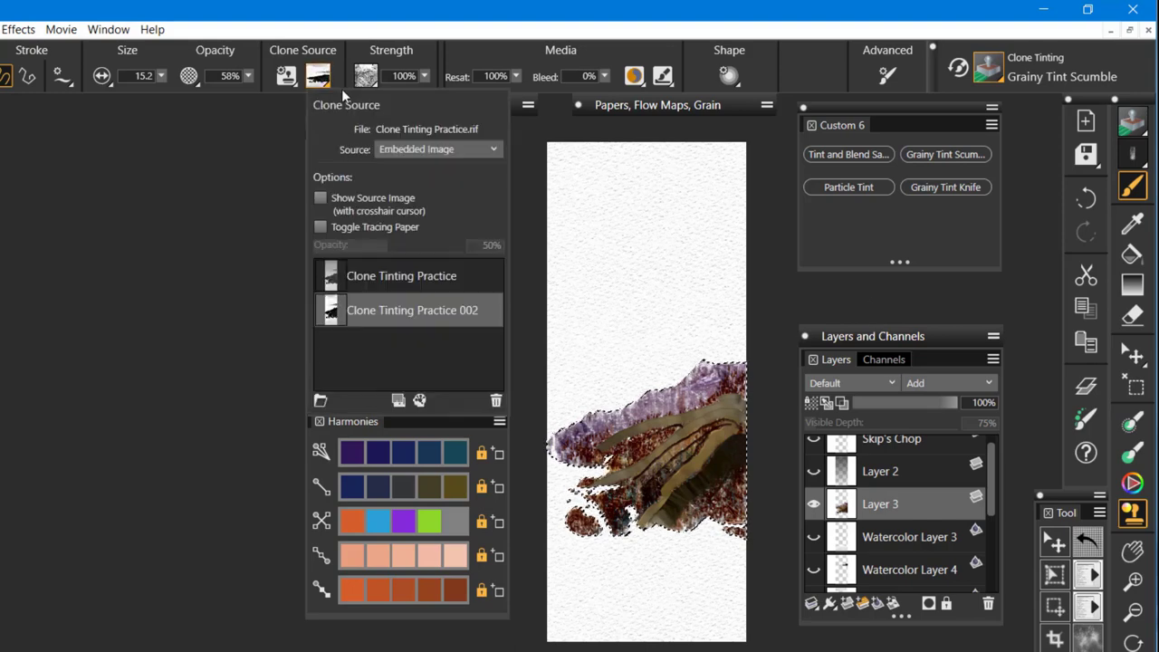
left_click(461, 152)
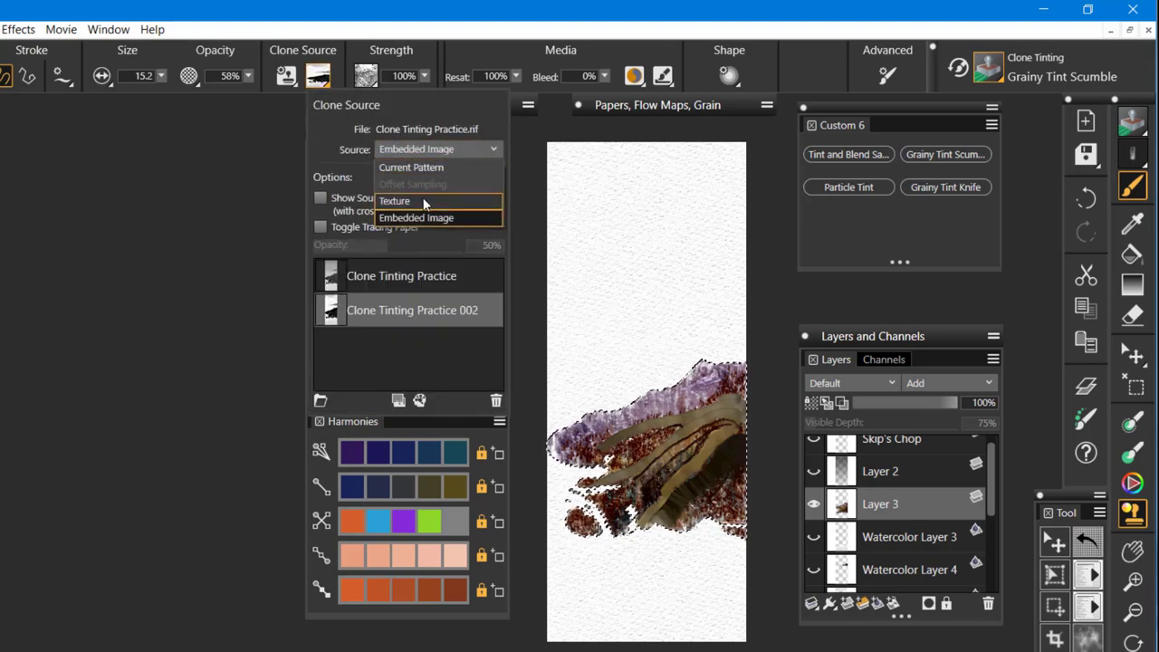
left_click(420, 200)
left_click(331, 371)
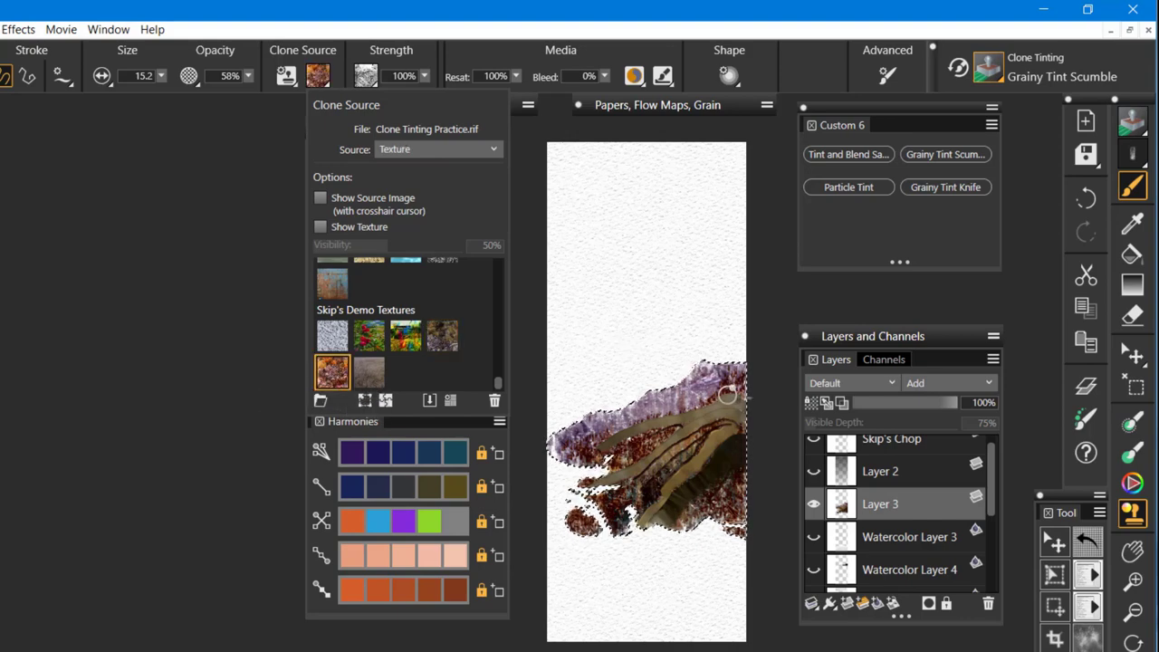
left_click(740, 453)
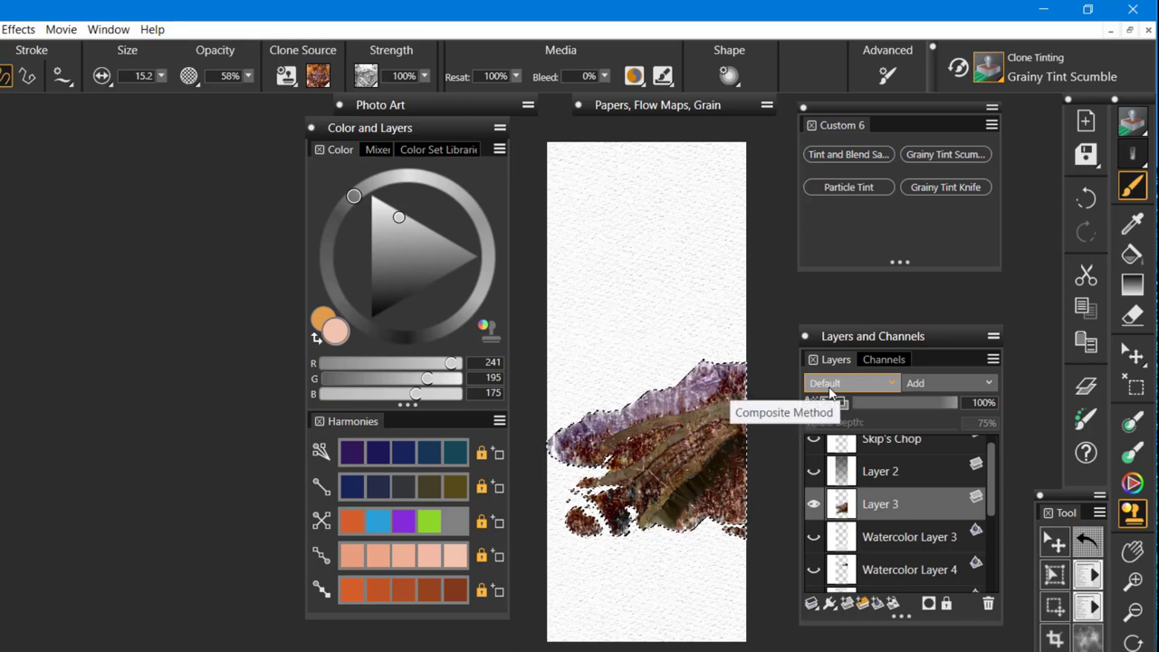
Paint purple tinted streaks through the land, then select dark teal (23, 70, 85)
left_click(403, 521)
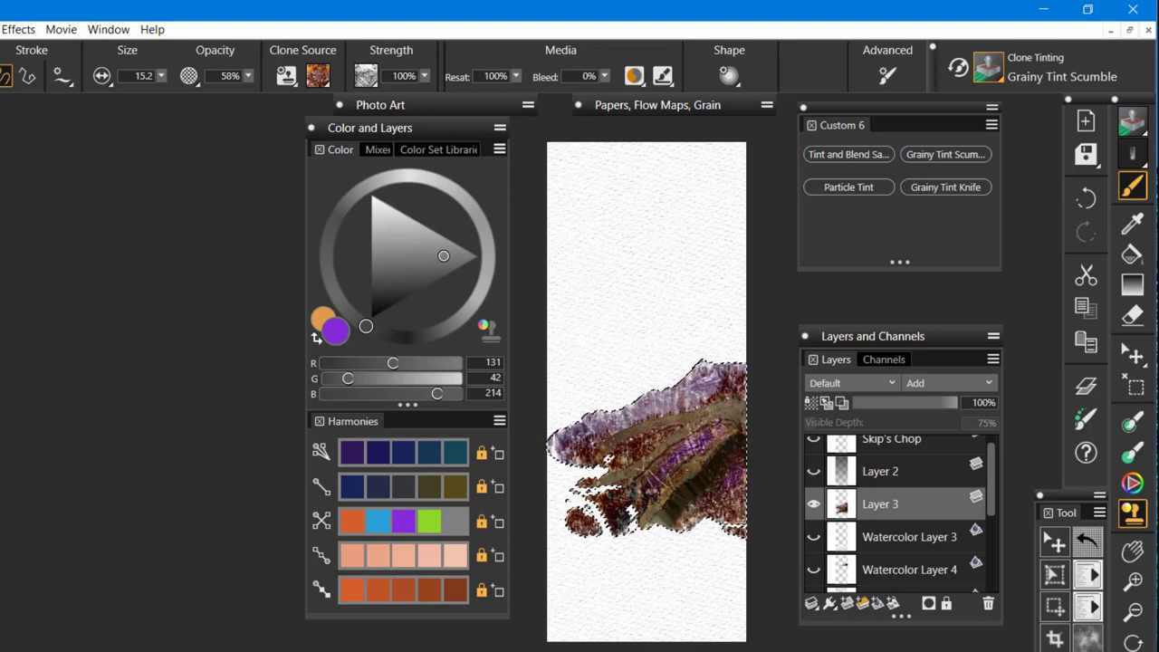
left_click(457, 453)
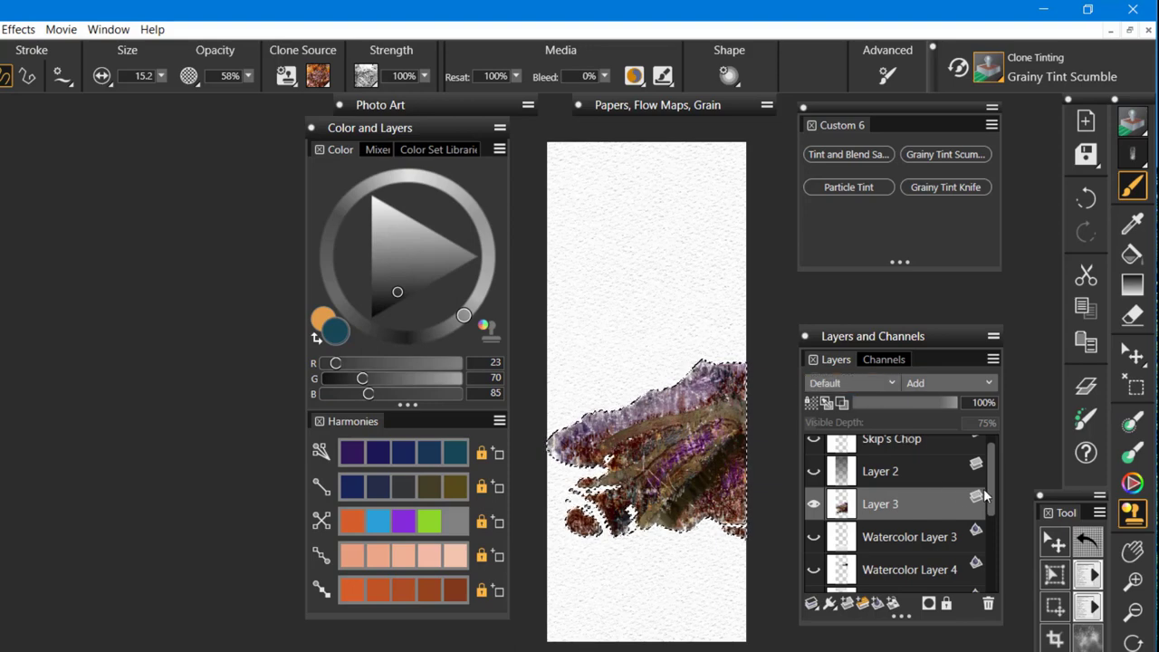
Make Watercolor Layer 1 visible in the Layers panel
left_click_drag(988, 500, 990, 558)
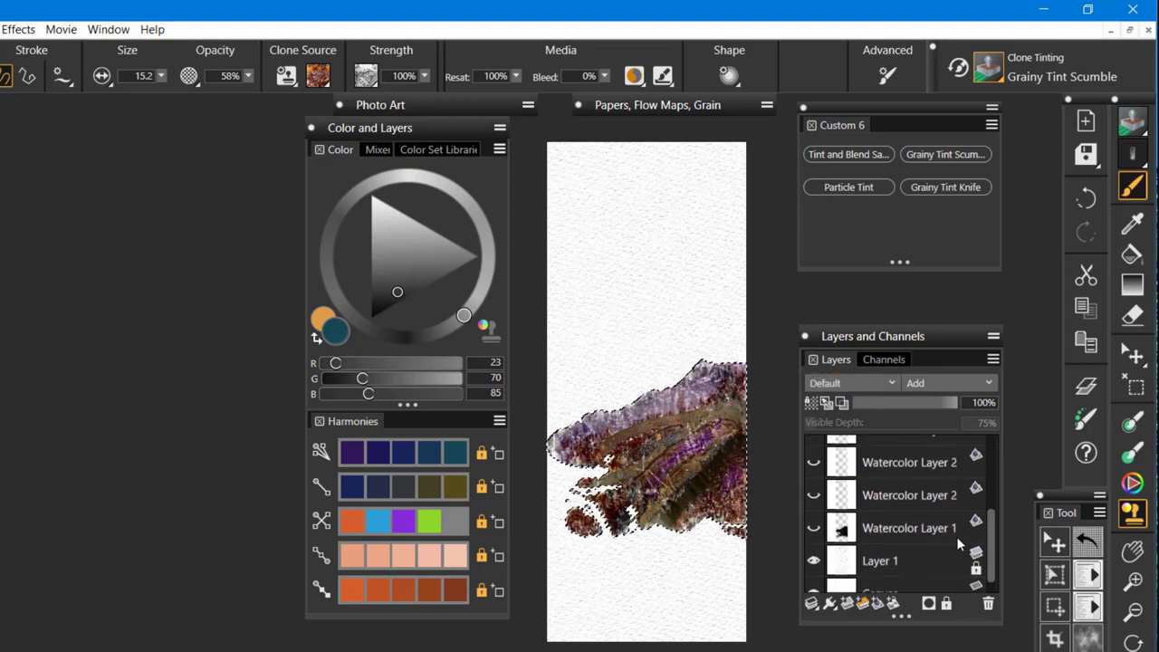
left_click(813, 530)
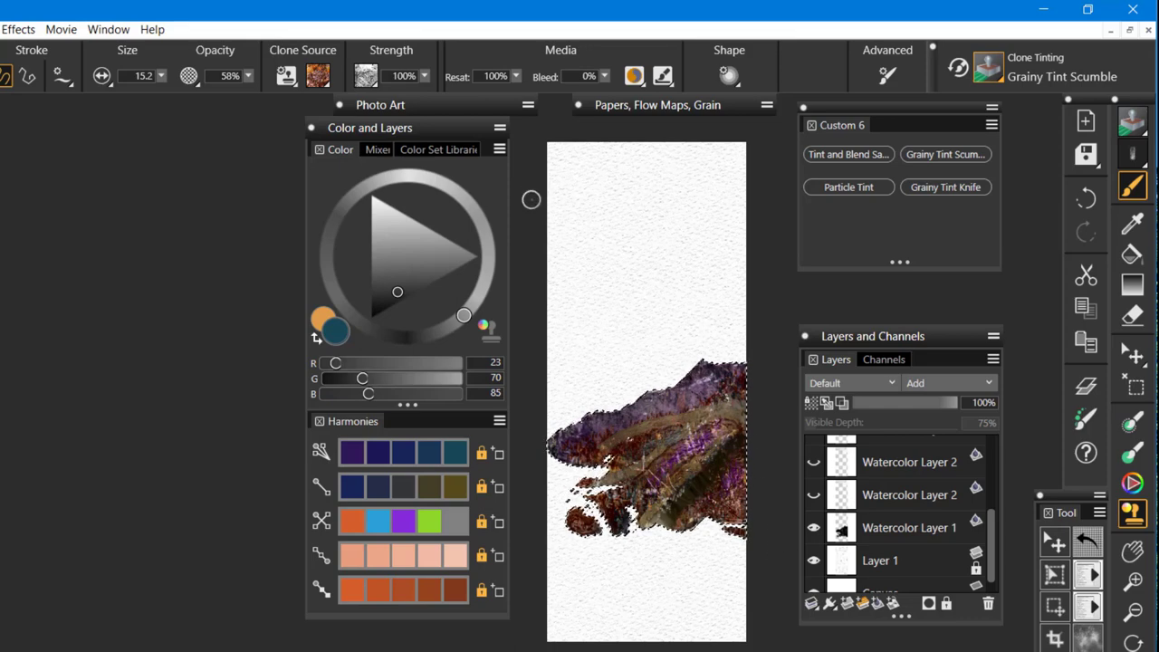
Deselect, then load the saved Second Land mass selection
key("ctrl+d")
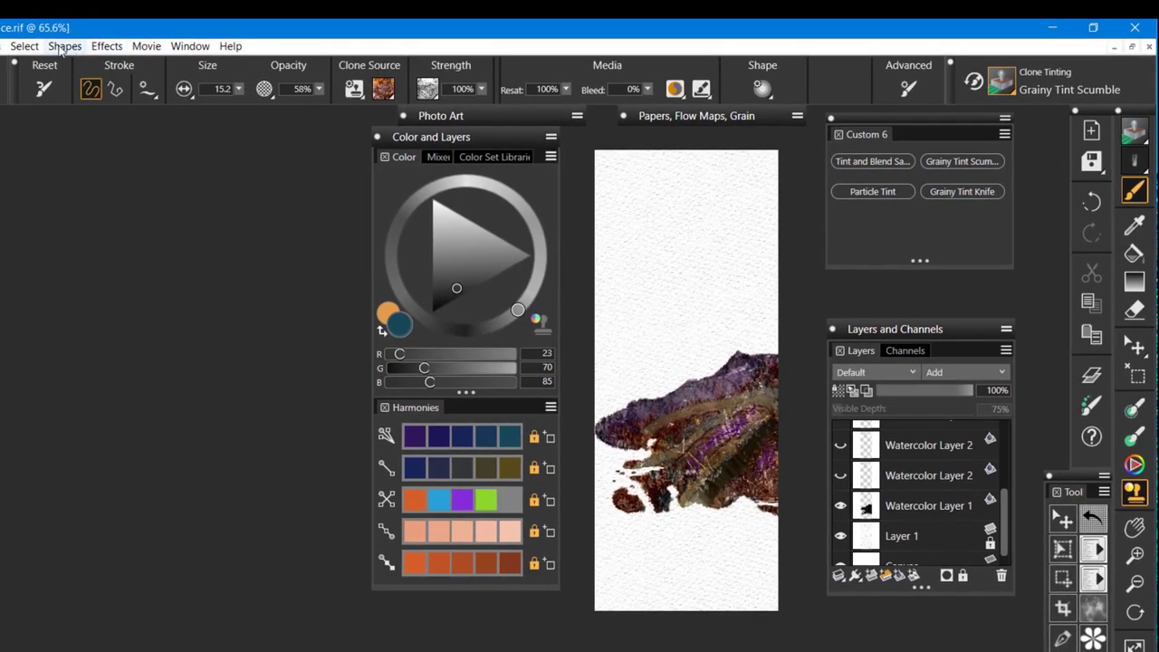
left_click(25, 46)
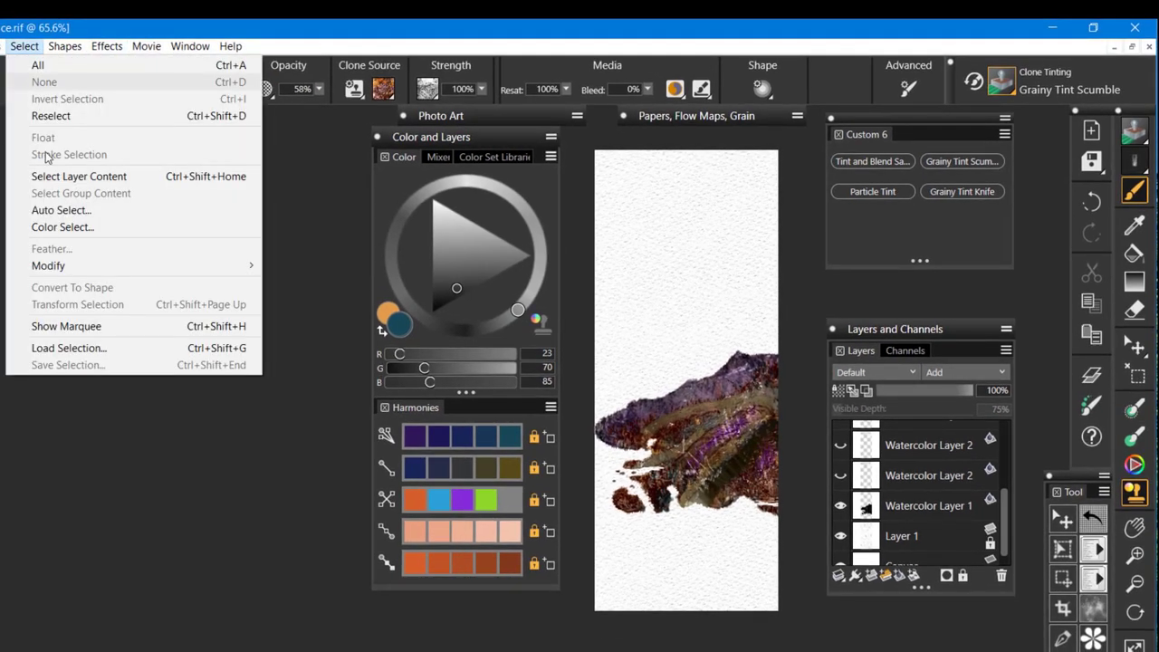
left_click(88, 351)
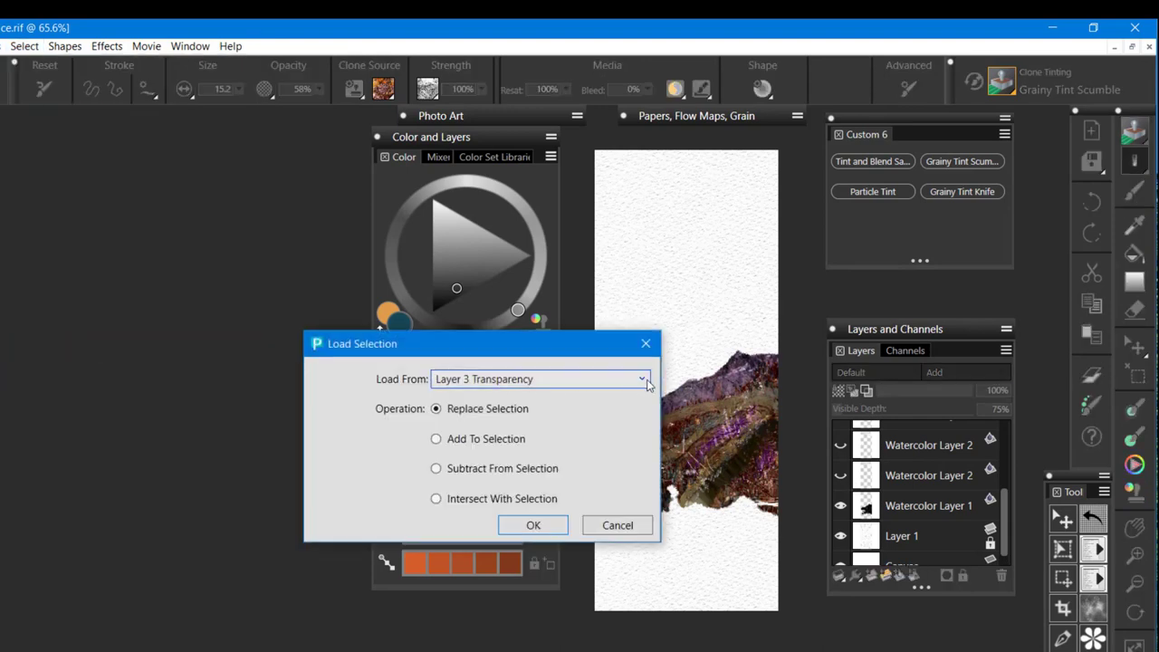
left_click(648, 385)
left_click(510, 436)
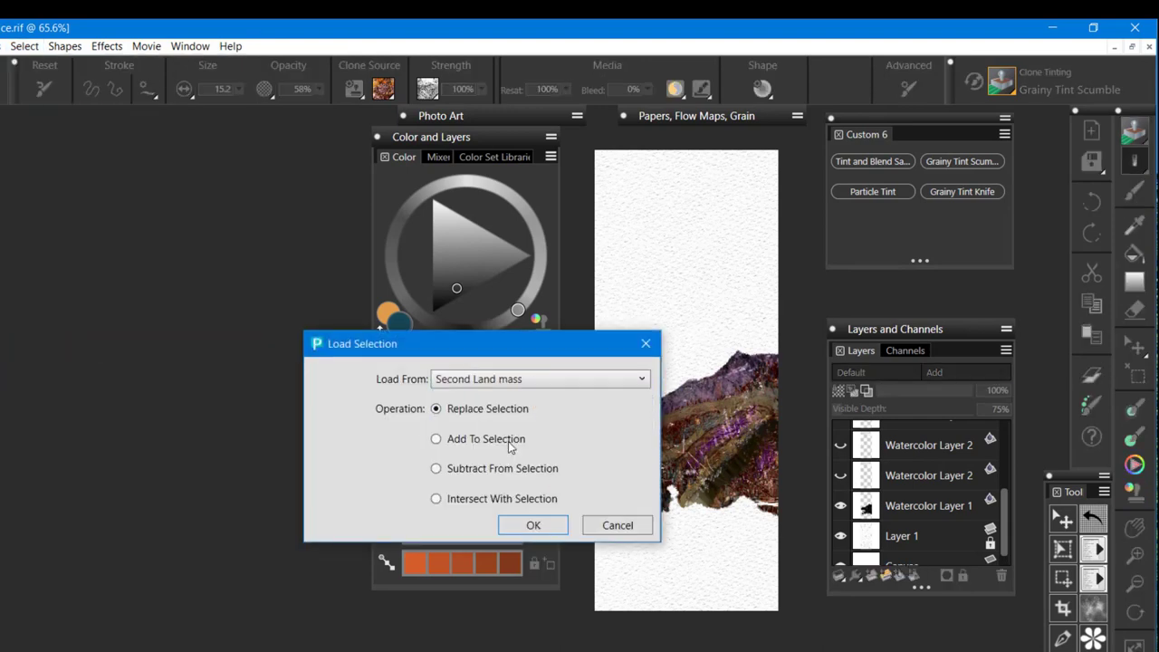
left_click(532, 525)
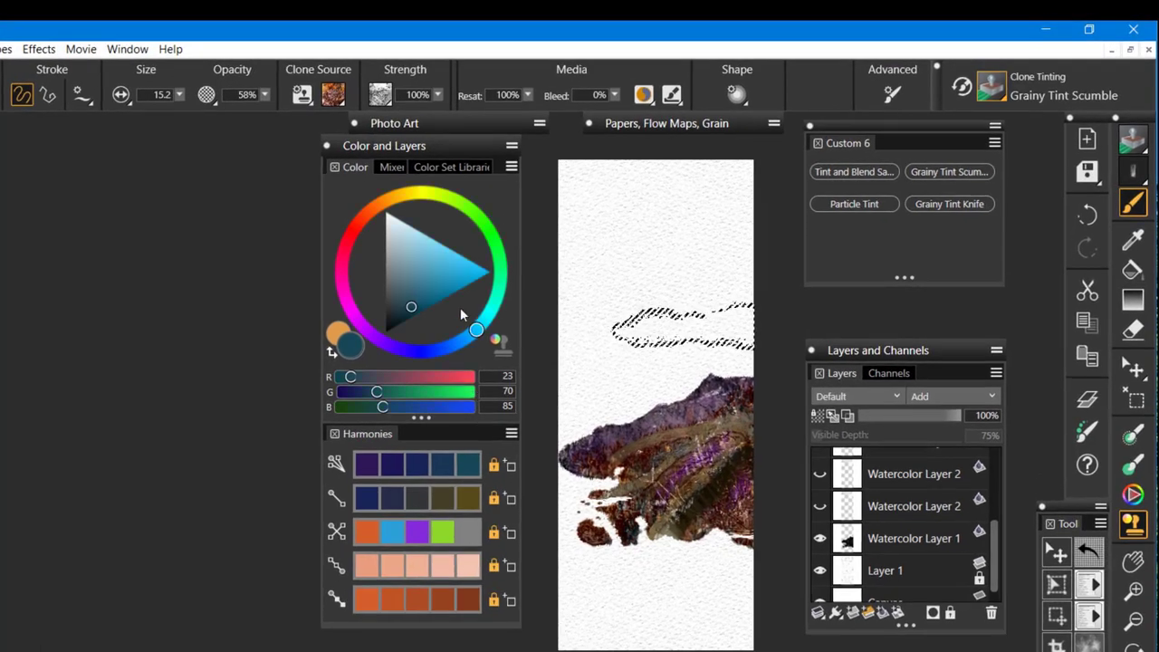
Set the clone source to the dark grey rock texture
left_click(334, 96)
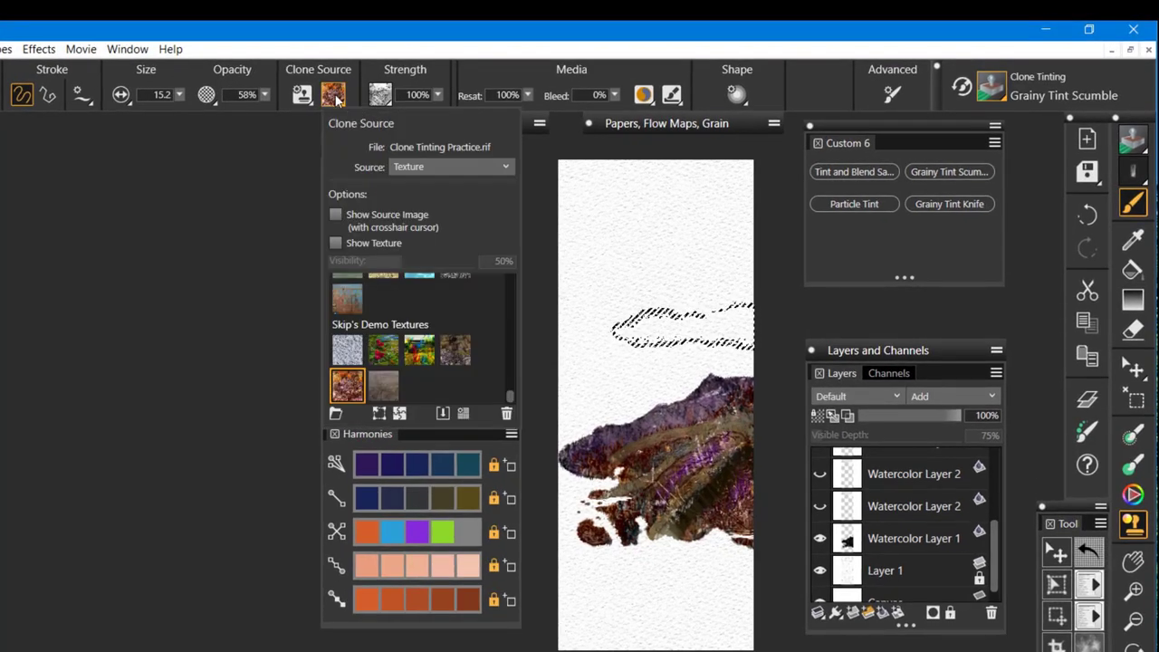
left_click(462, 353)
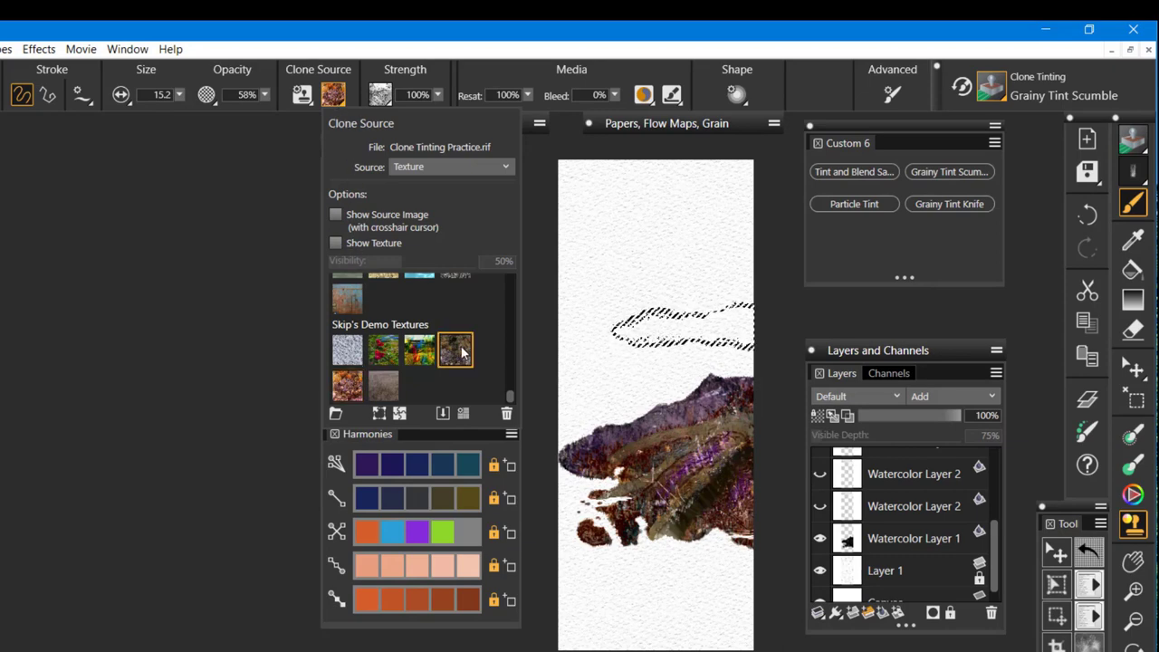
left_click(462, 353)
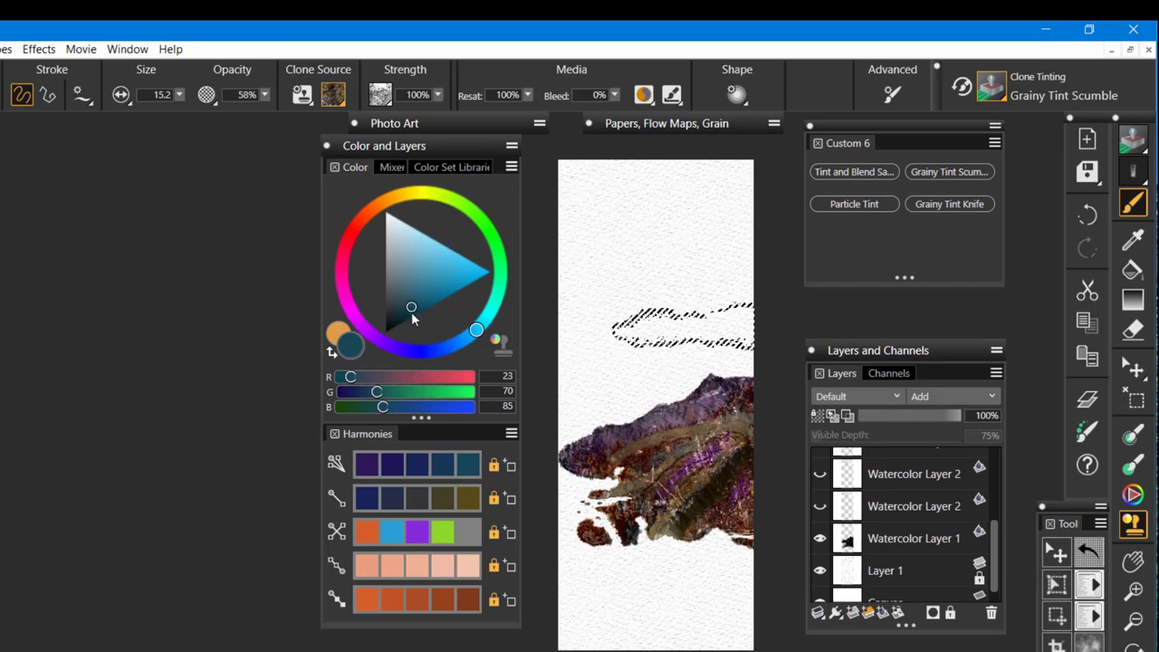
Lighten the paint colour to pale grey and add a new Layer 4 above Layer 3
left_click_drag(410, 312, 392, 245)
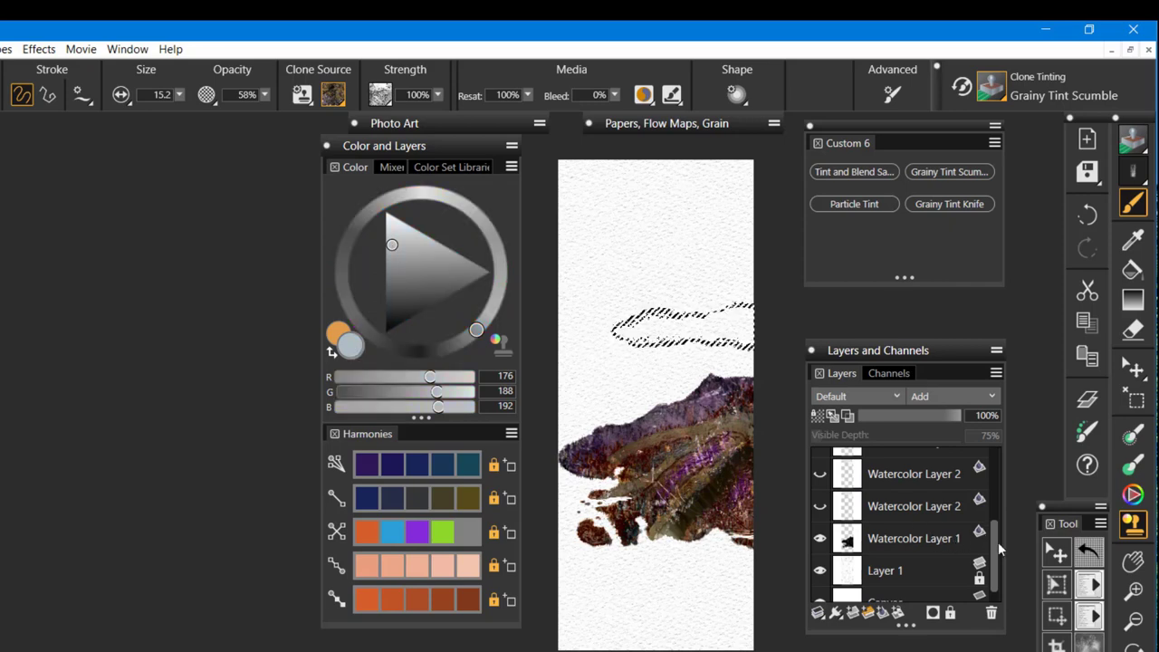
scroll(997, 542, "up", 5)
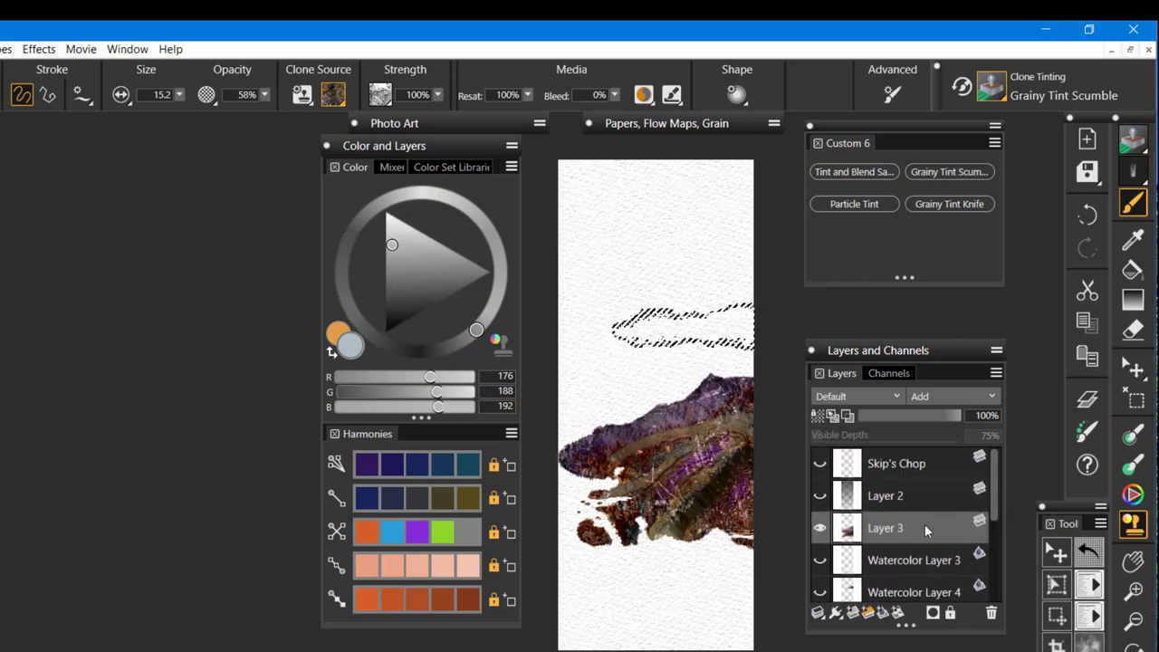
left_click(855, 616)
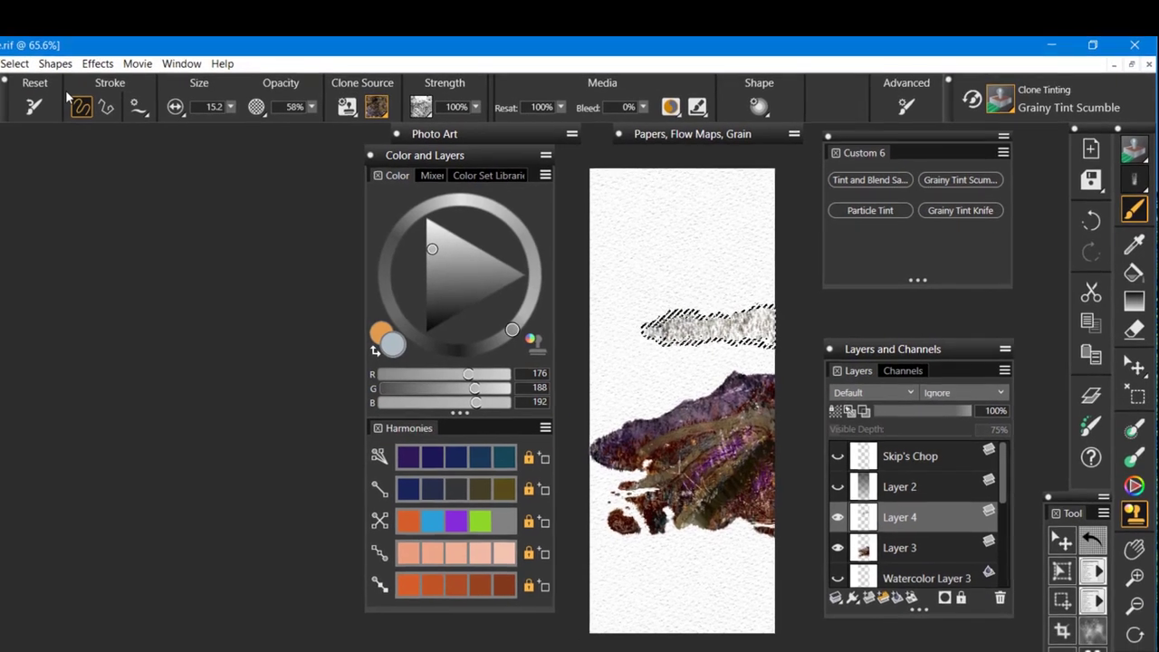
Hide the selection marquee and tint the grey strip olive-brown with Grainy Tint Scumble
left_click(15, 64)
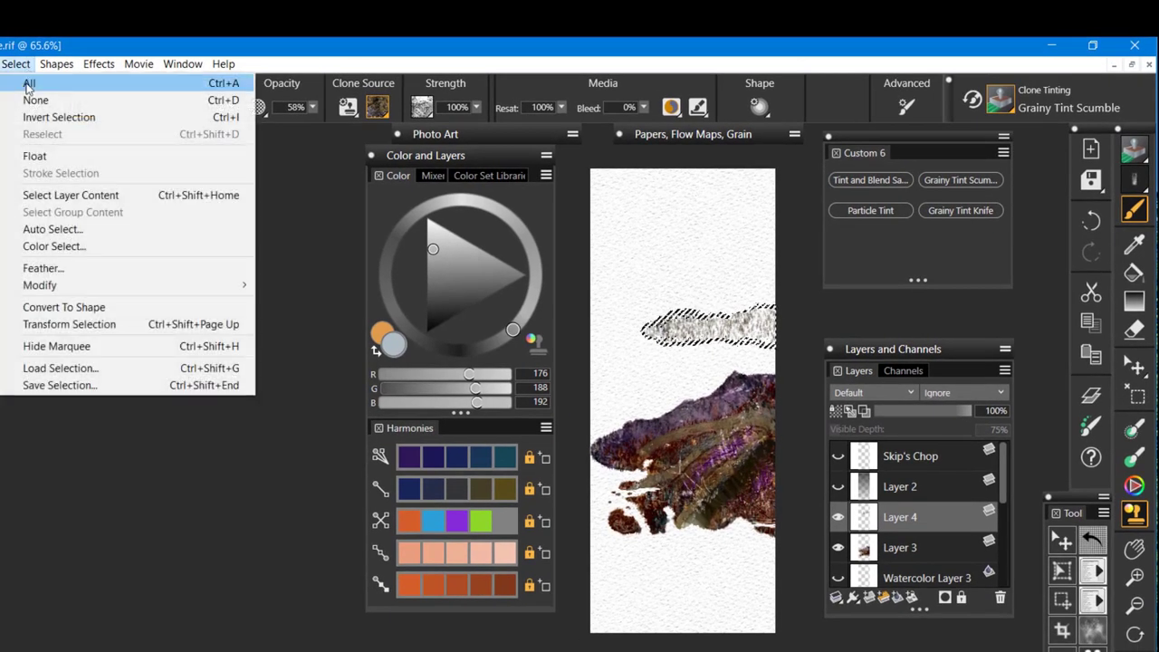
left_click(90, 345)
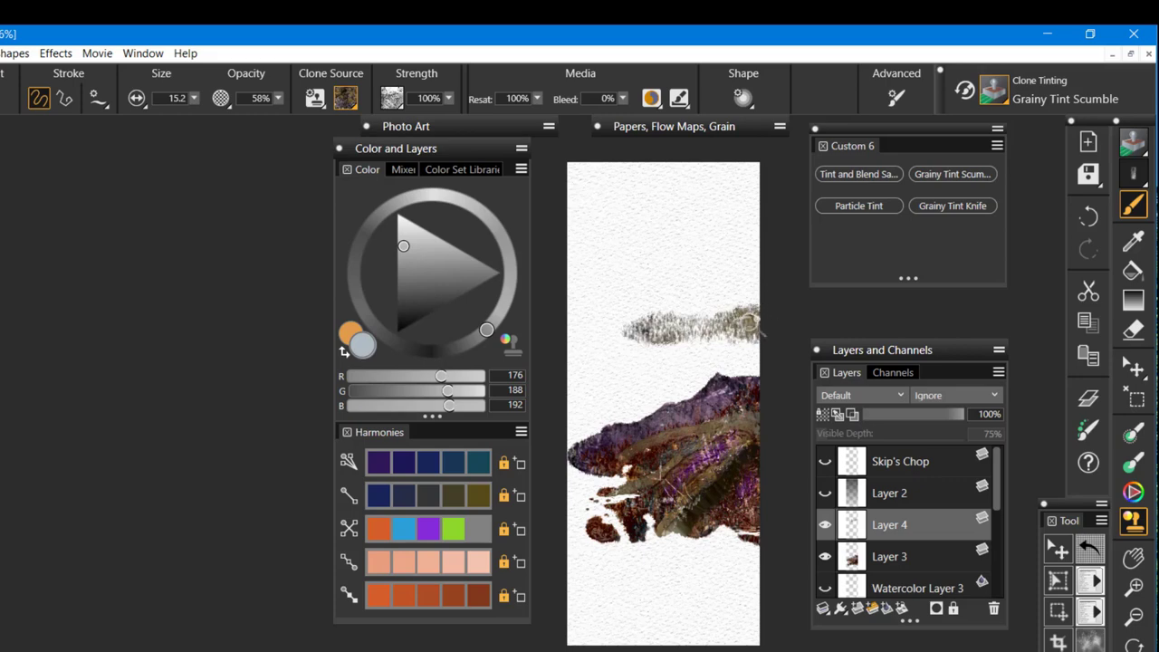
mouse_move(751, 321)
left_mouse_down()
mouse_move(608, 410)
mouse_move(680, 336)
mouse_move(661, 342)
mouse_move(644, 310)
mouse_move(638, 340)
mouse_move(724, 339)
left_mouse_up()
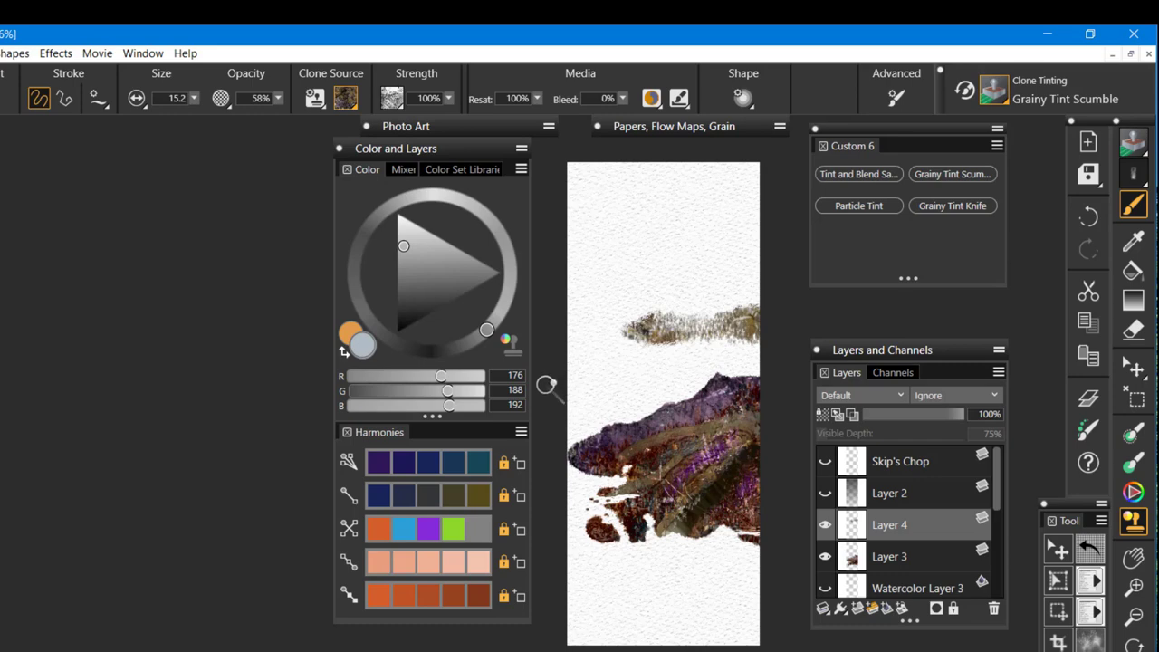
Raise the clone tinting amount to 98% and darken the upper grainy stroke's left end
left_click(315, 98)
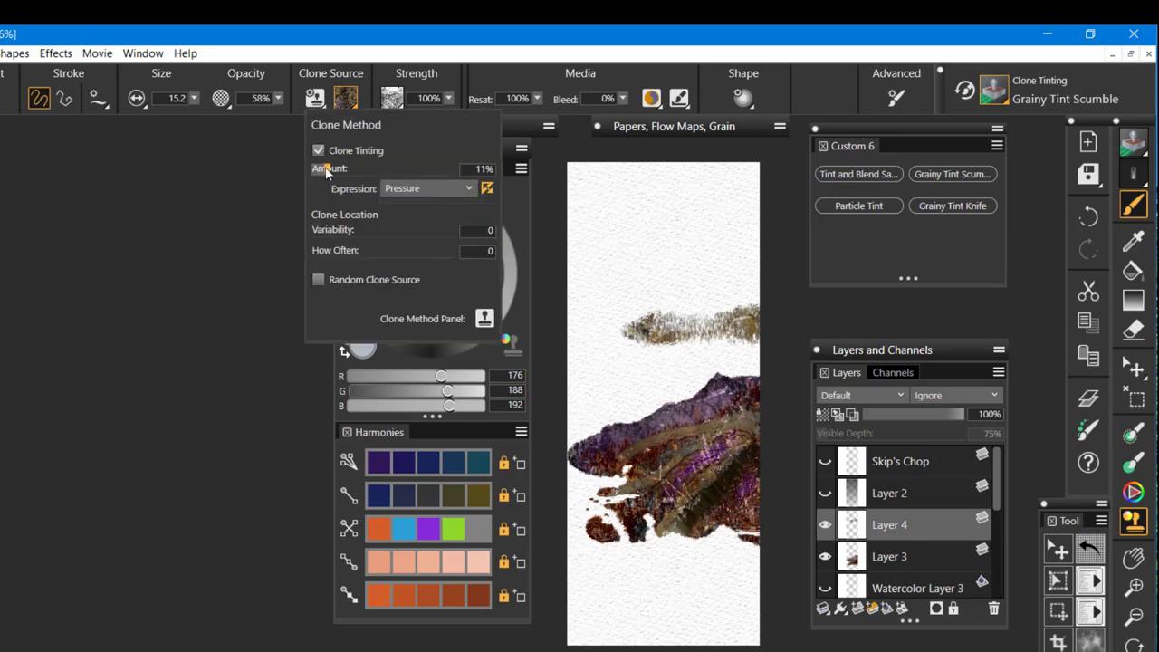
left_click_drag(329, 172, 458, 170)
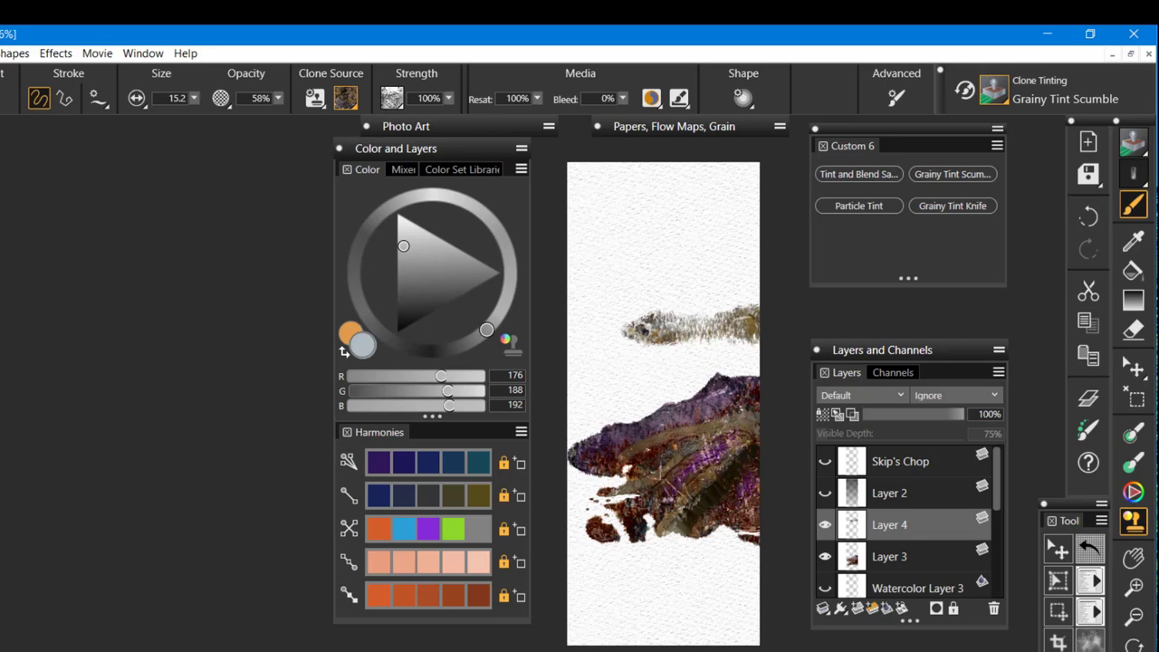
mouse_move(639, 329)
left_mouse_down()
mouse_move(668, 321)
mouse_move(699, 332)
mouse_move(764, 308)
mouse_move(738, 331)
mouse_move(752, 341)
mouse_move(696, 325)
left_mouse_up()
Tint the upper stroke dark reddish-brown and make Watercolor Layer 4 visible again
left_click(479, 595)
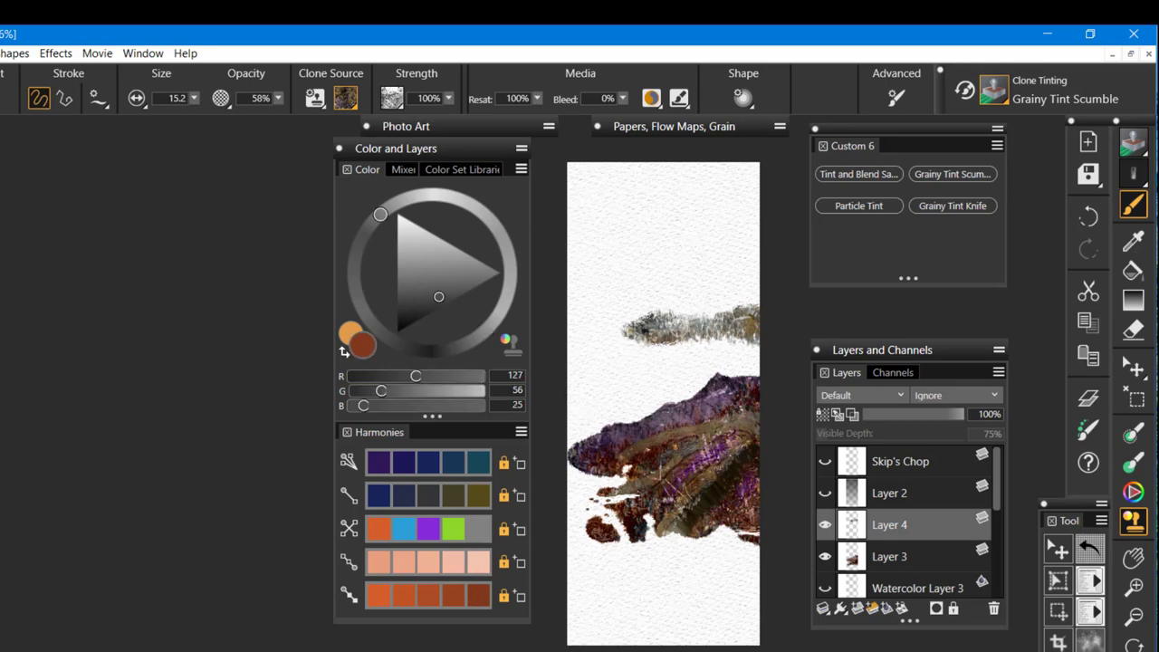
mouse_move(684, 322)
left_mouse_down()
mouse_move(738, 307)
mouse_move(759, 320)
mouse_move(755, 309)
mouse_move(740, 312)
mouse_move(747, 326)
mouse_move(763, 312)
mouse_move(762, 327)
mouse_move(650, 330)
left_mouse_up()
left_click_drag(993, 493, 992, 533)
left_click(826, 509)
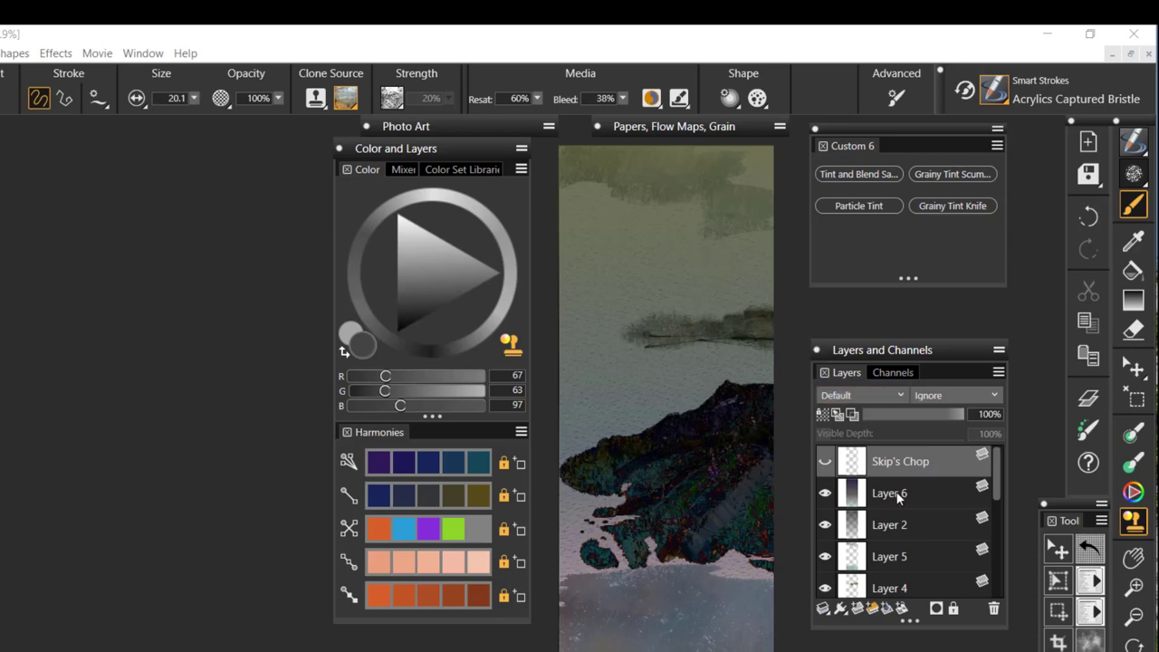
Compare the image with Layer 6 toggled, check its Difference mode, then hide Layers 6 and 2
left_click(826, 495)
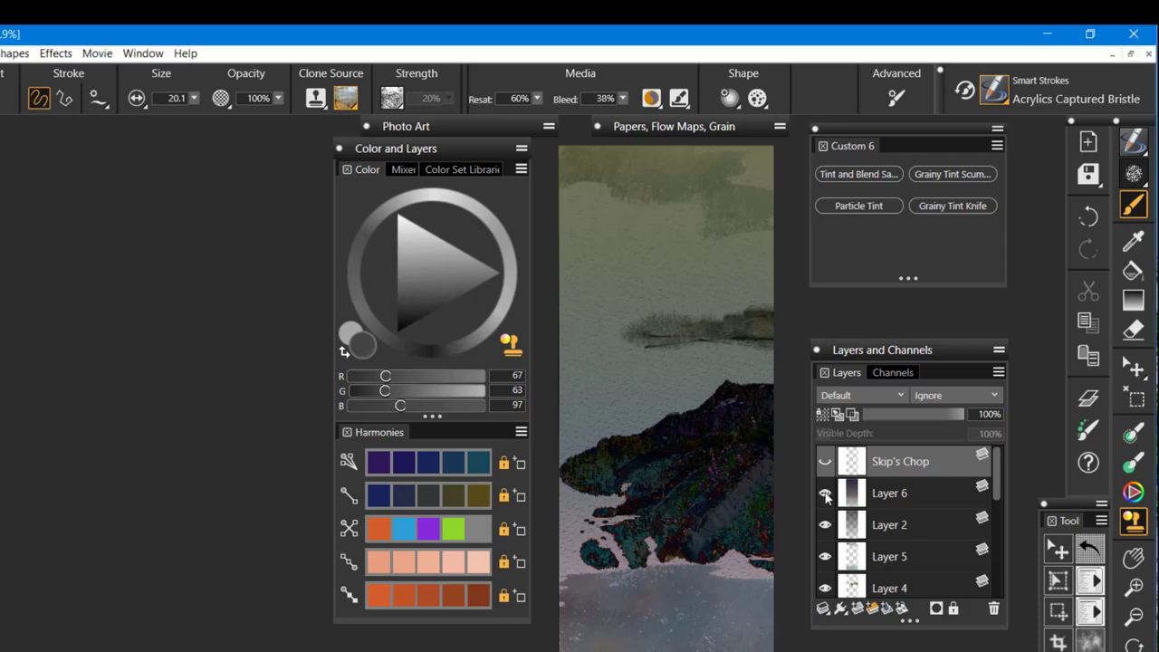
left_click(825, 493)
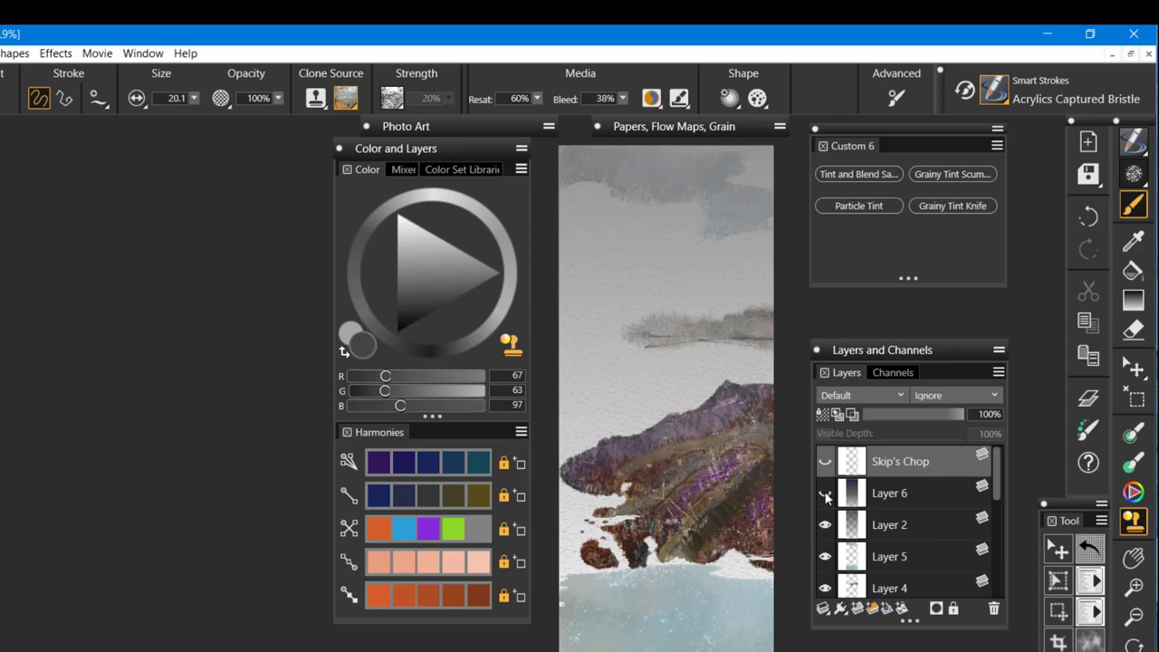
left_click(825, 494)
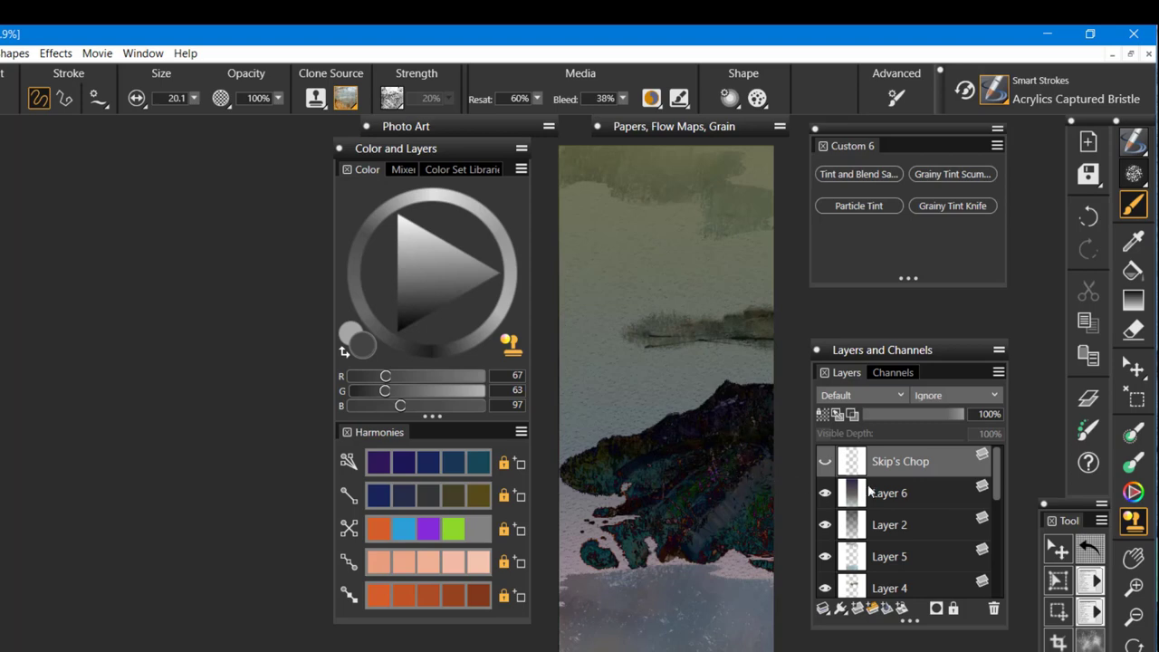
left_click(929, 489)
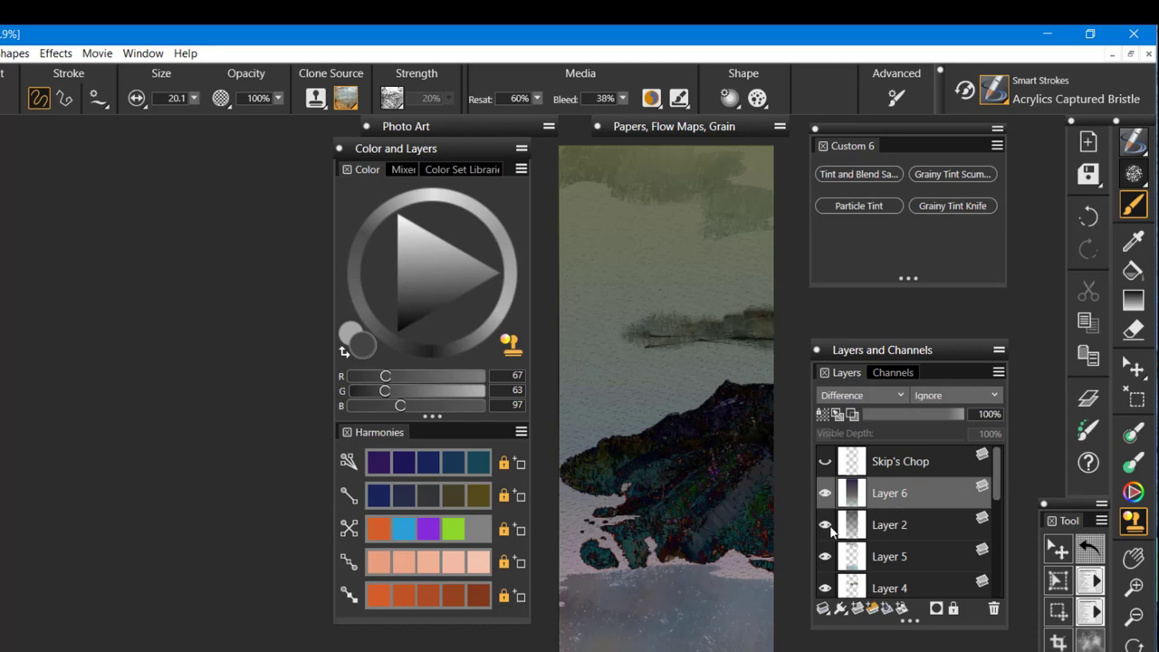
left_click(825, 493)
left_click(825, 524)
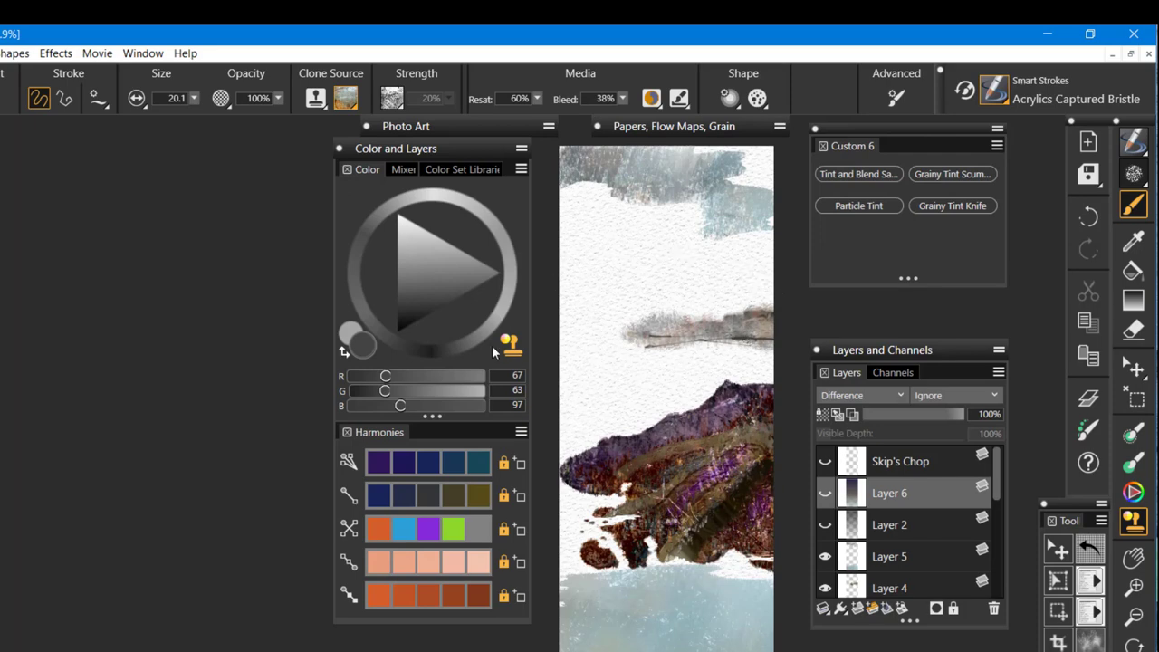
Preview the clone texture, move it upward over the sky, commit, then turn the preview off
left_click(353, 109)
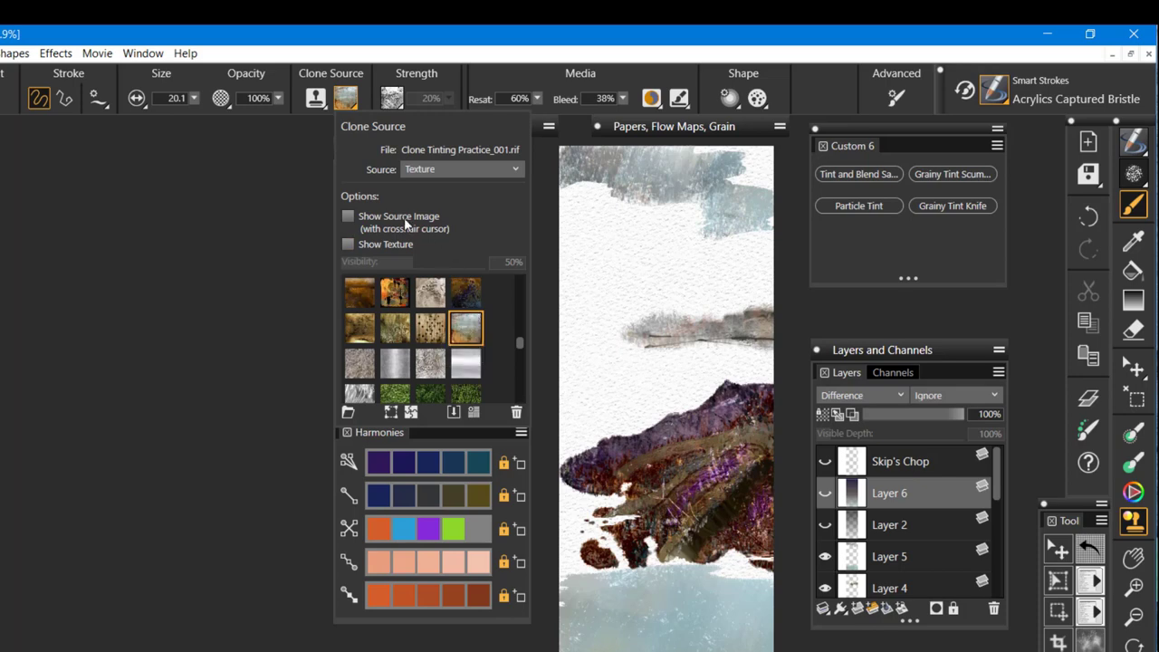
left_click(348, 243)
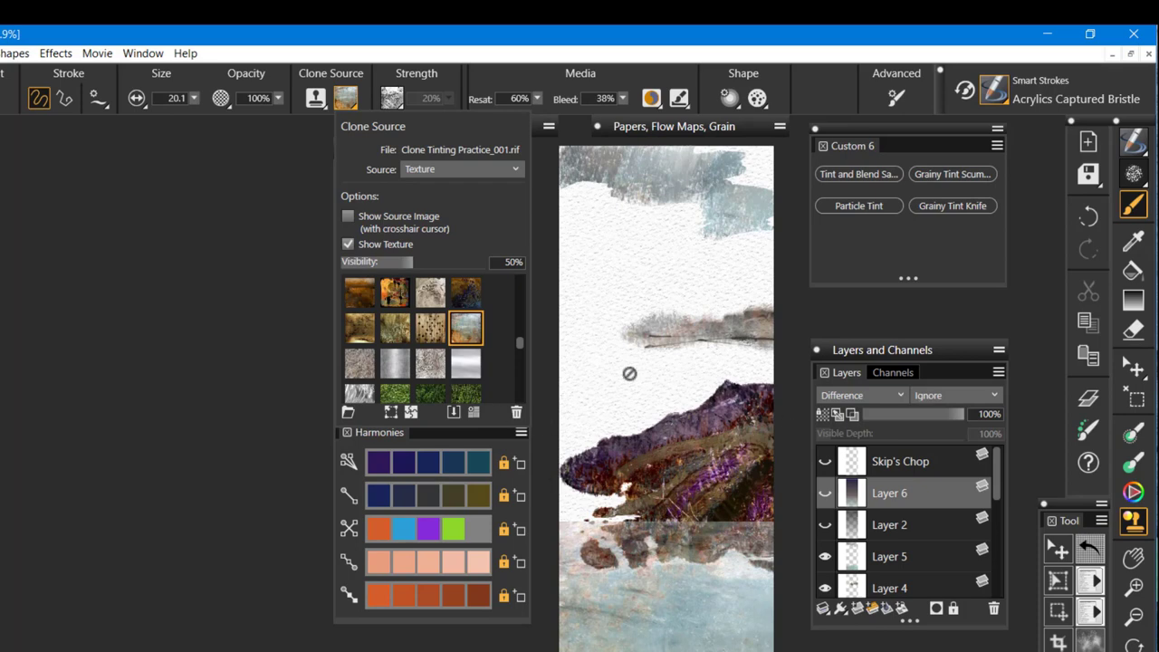
left_click(390, 412)
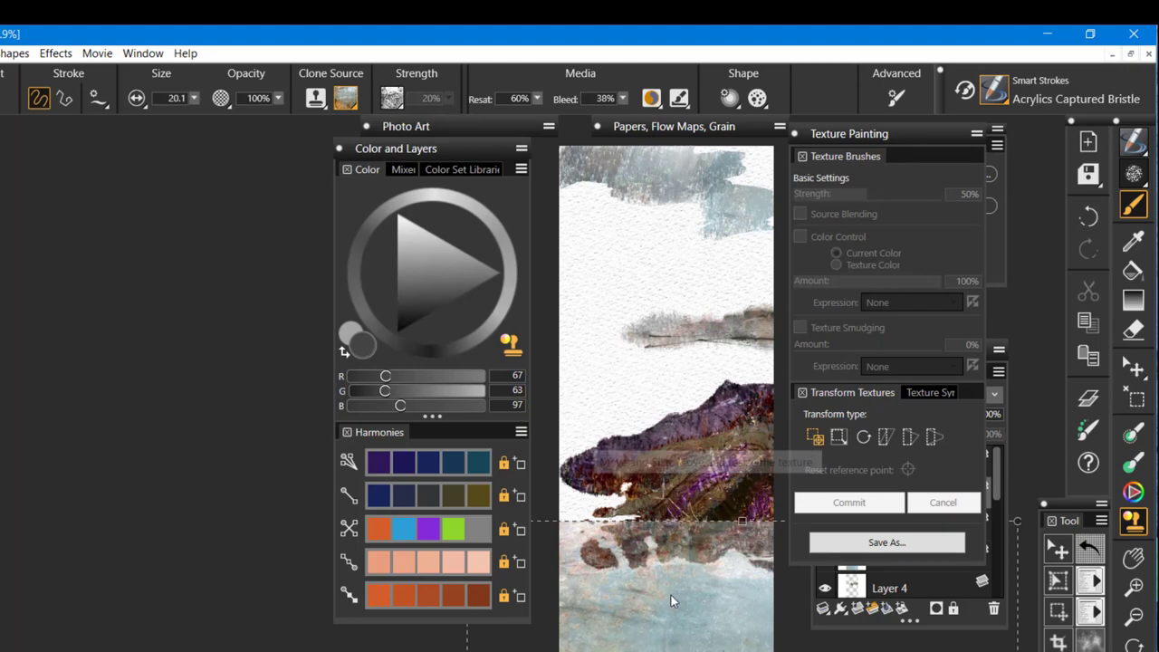
left_click_drag(676, 579, 621, 329)
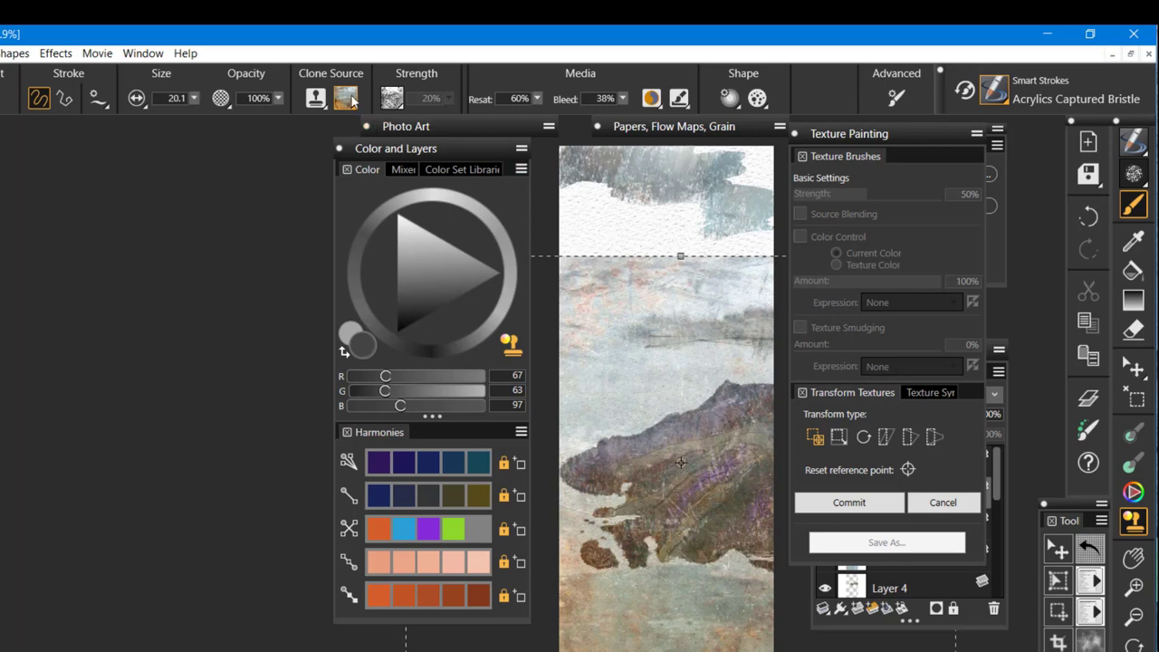
left_click(869, 504)
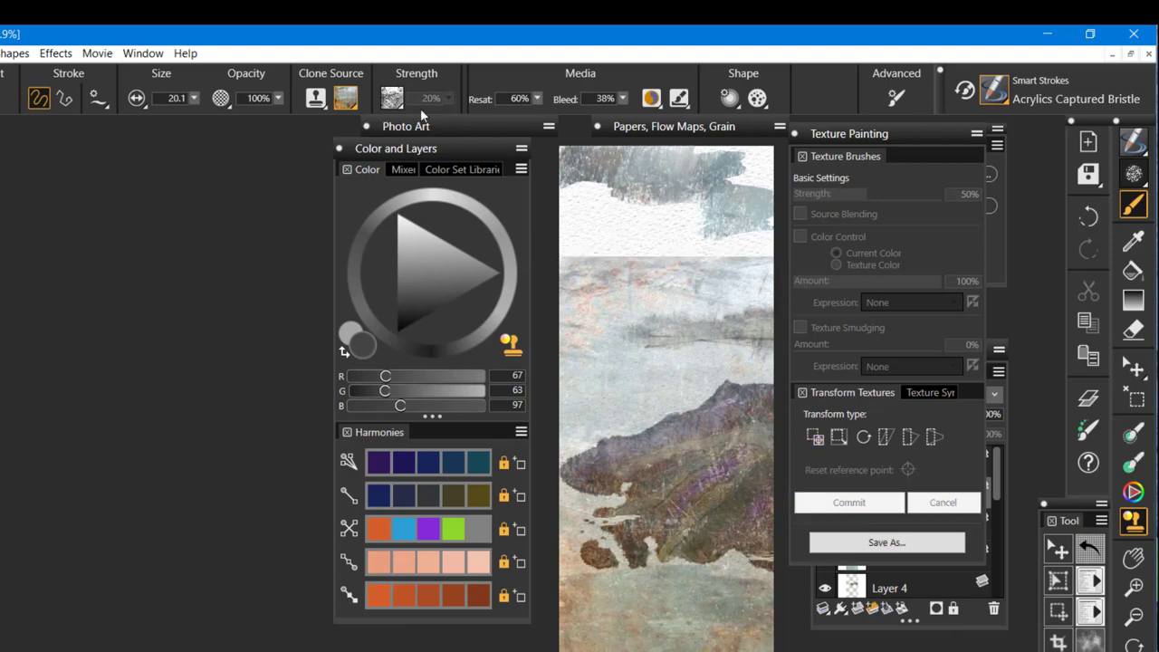
left_click(346, 106)
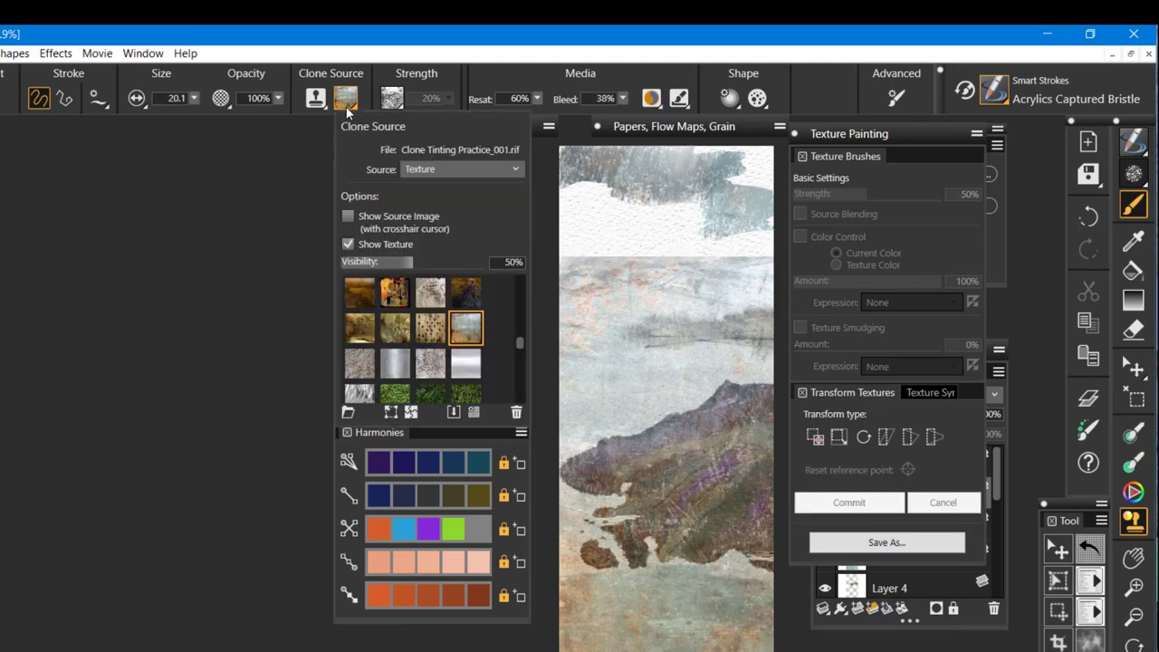
left_click(349, 246)
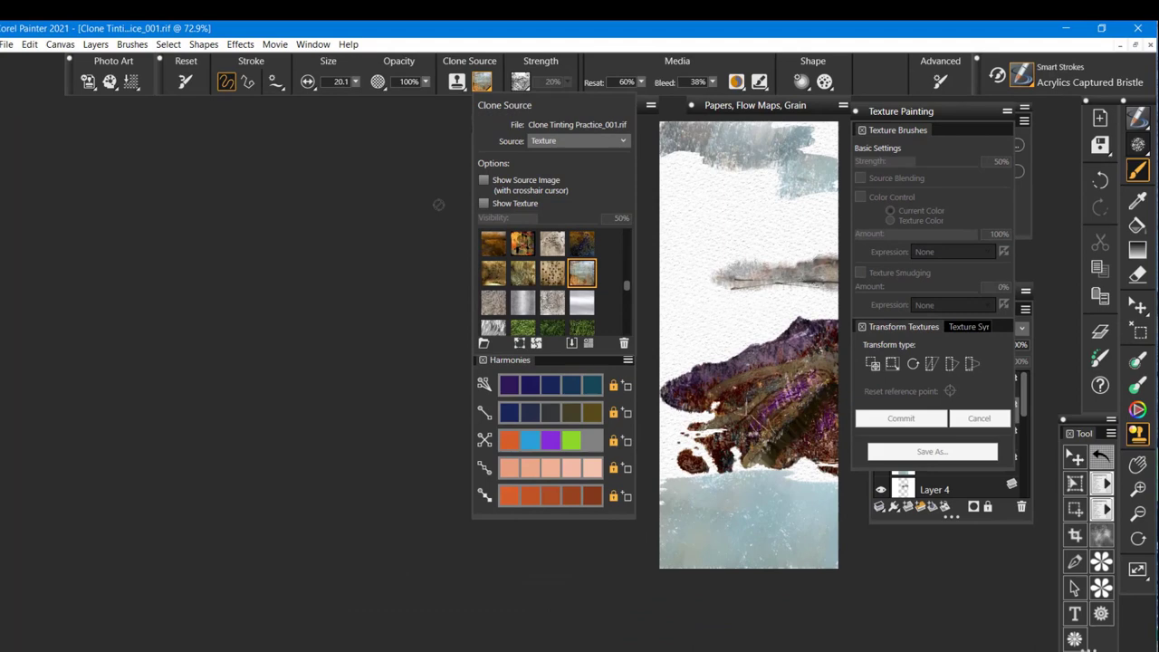
Dismiss the hidden-layer warning and switch to the Clone tinted Landscape.jpg document
left_click(292, 245)
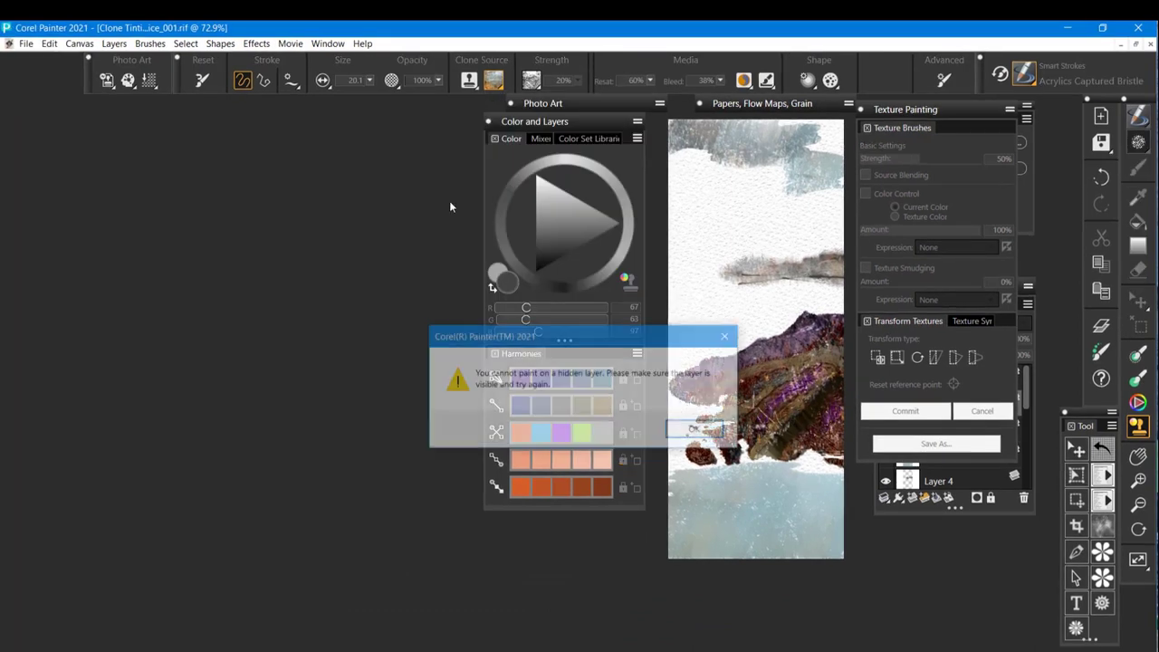
left_click(697, 429)
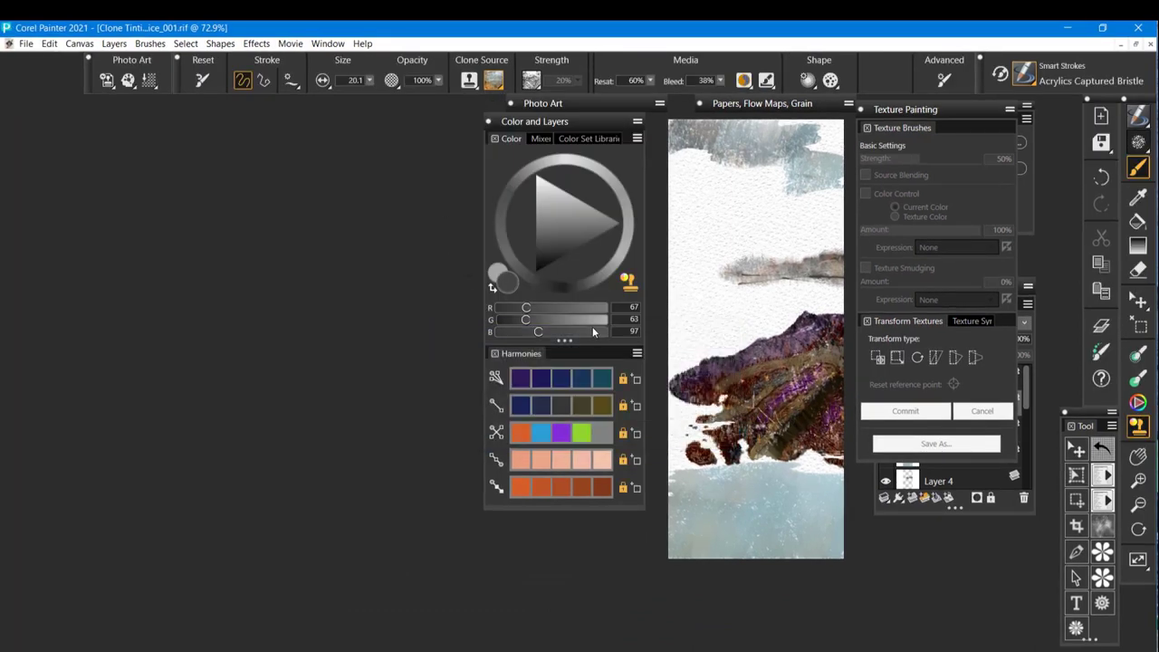
left_click(327, 43)
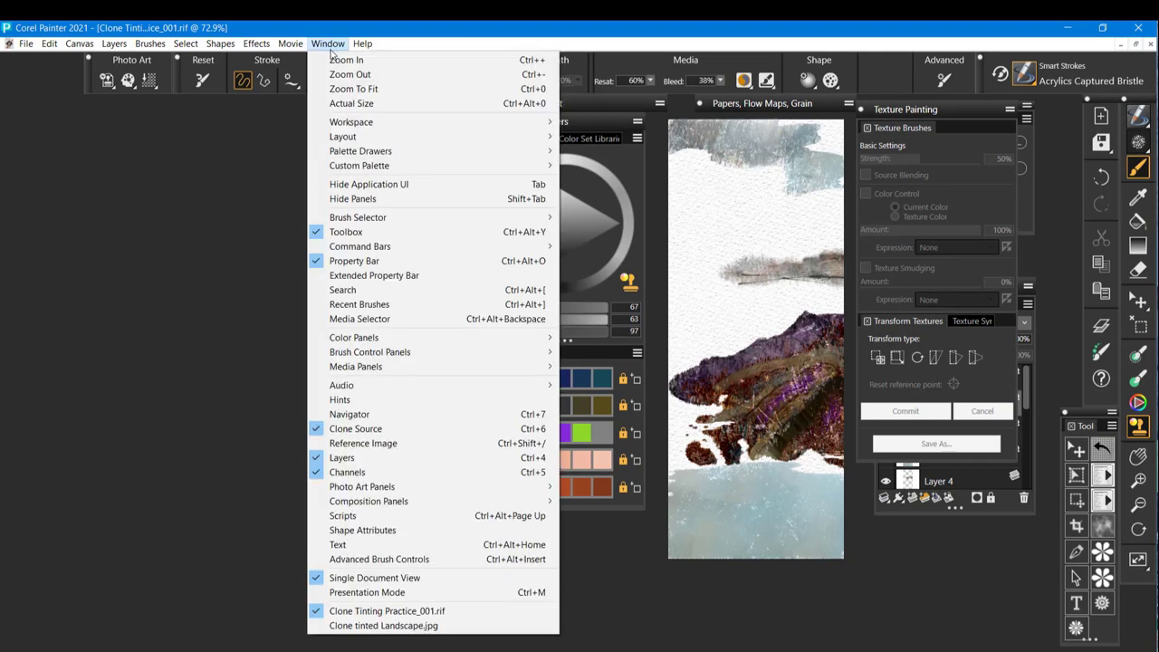
left_click(376, 626)
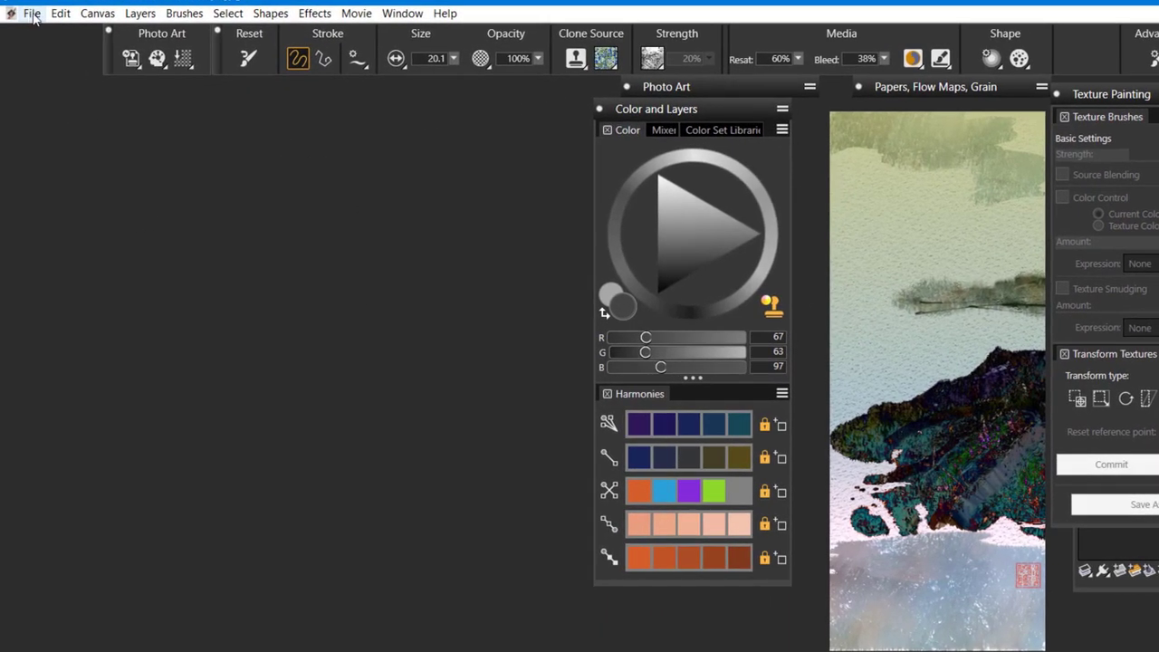
Open the greyscale mountain original from the recent files list
left_click(32, 14)
mouse_move(63, 69)
left_click(307, 138)
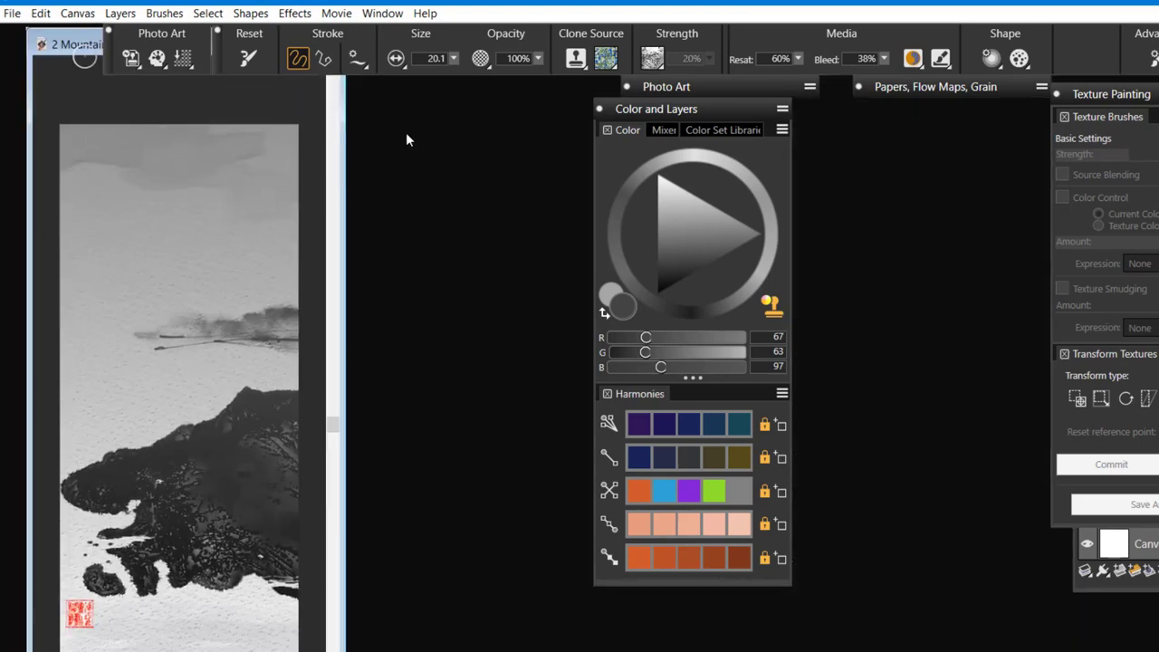
Float the colour landscape in its own window beside the original and centre it in view
left_click(381, 16)
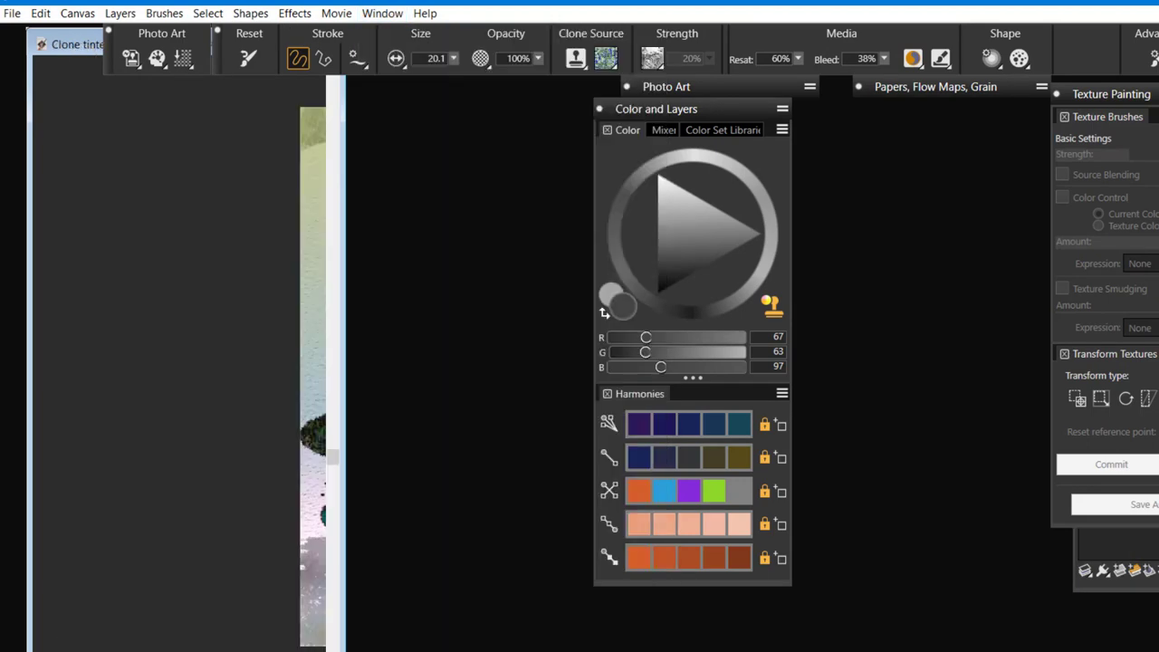
mouse_move(89, 43)
left_mouse_down()
mouse_move(268, 95)
mouse_move(426, 93)
mouse_move(430, 72)
left_mouse_up()
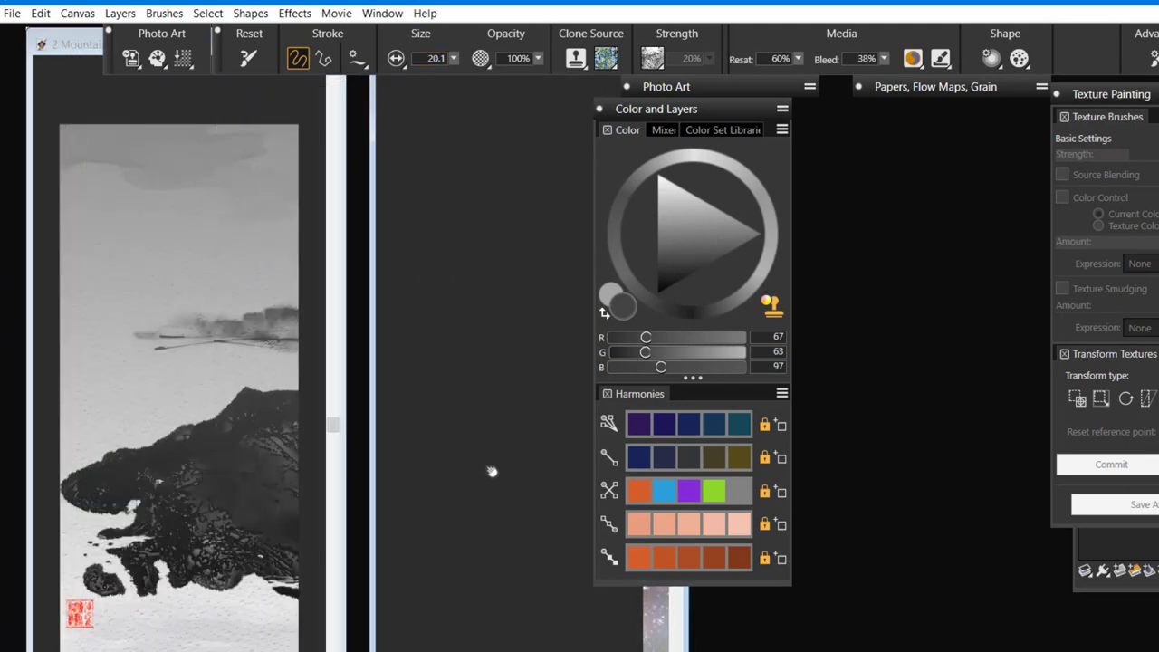
left_click_drag(491, 471, 238, 481)
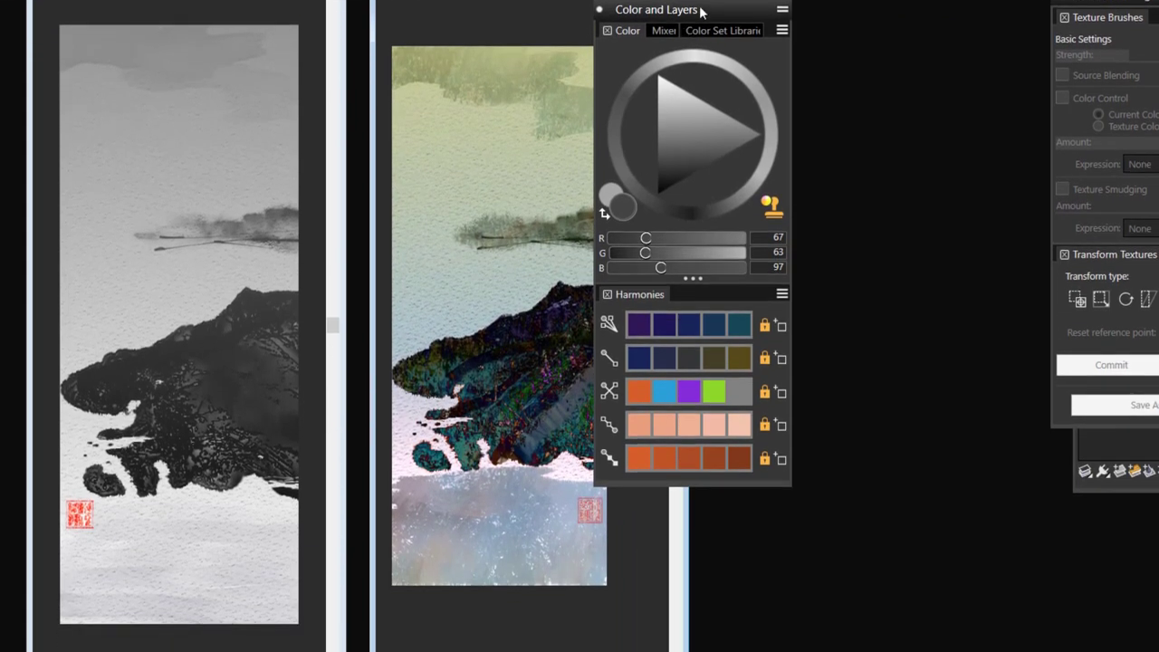
double_click(700, 10)
scroll(504, 280, "up", 1)
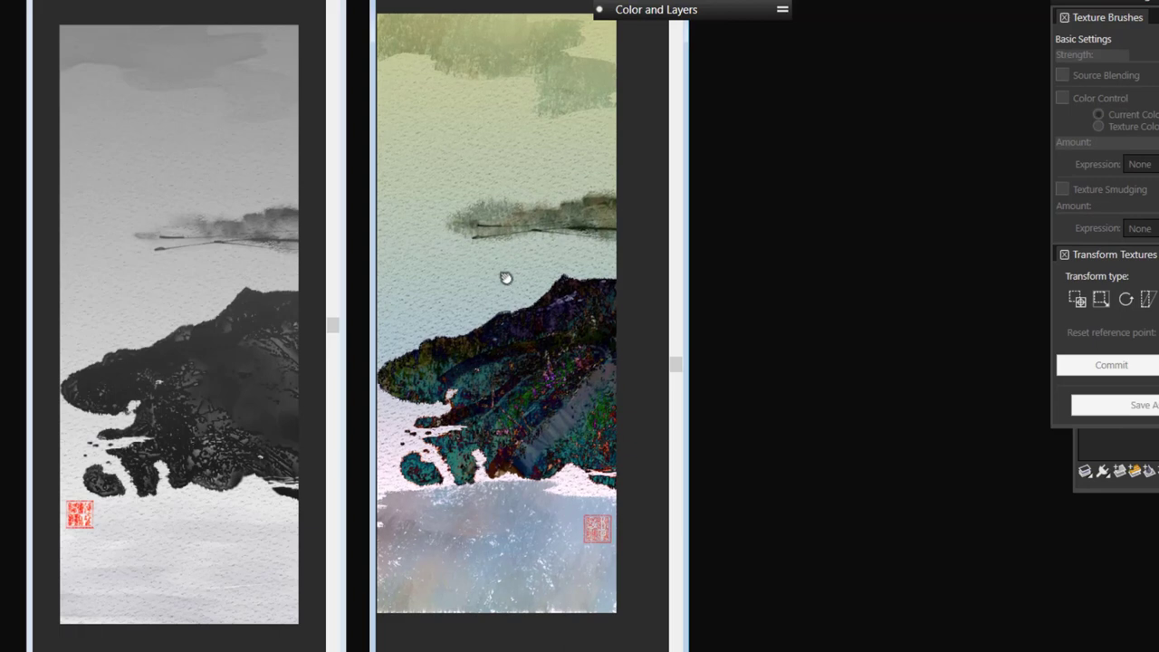
left_click_drag(499, 299, 518, 302)
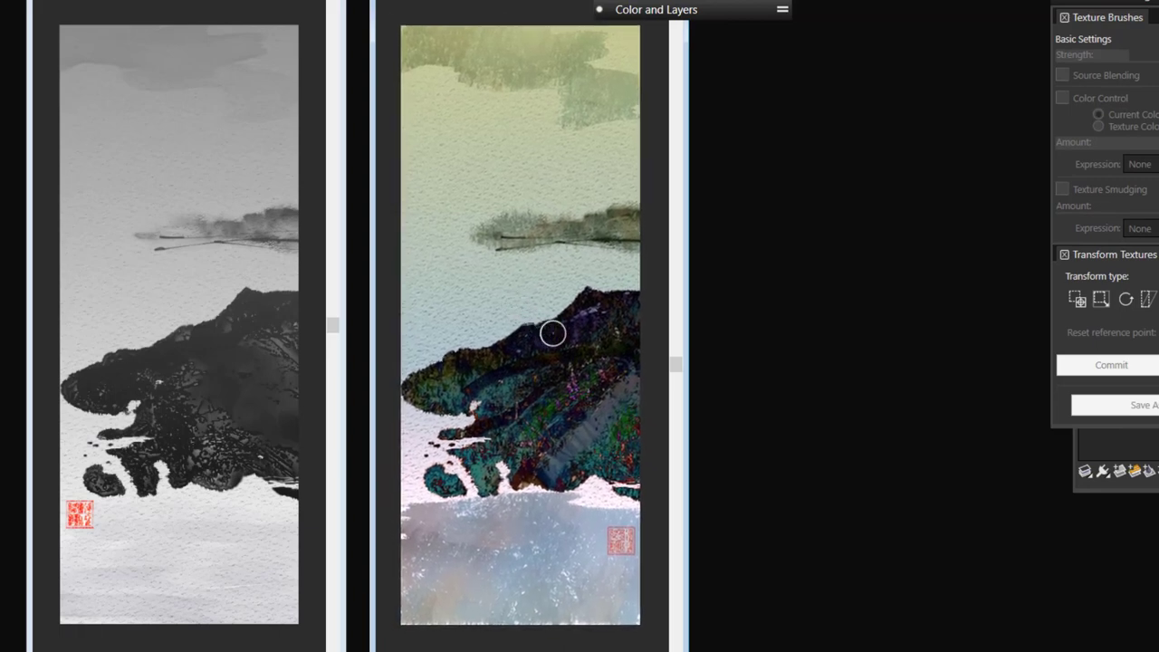